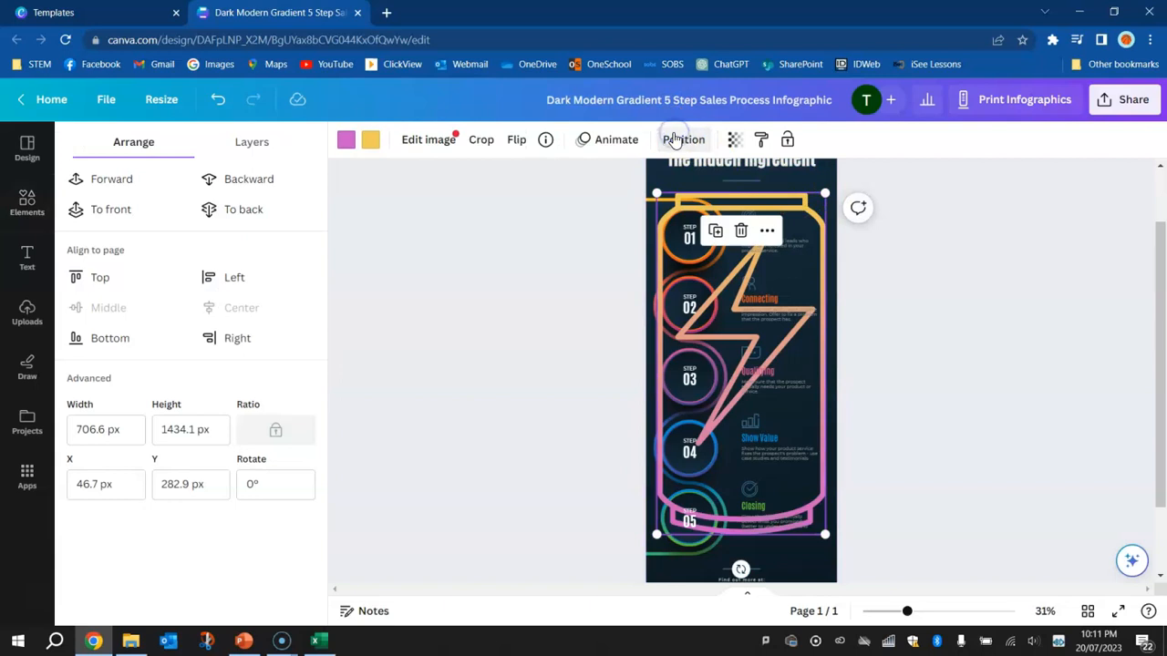
Layer the can graphic just above the page background, behind the other elements, and set its transparency to 7
left_click(244, 210)
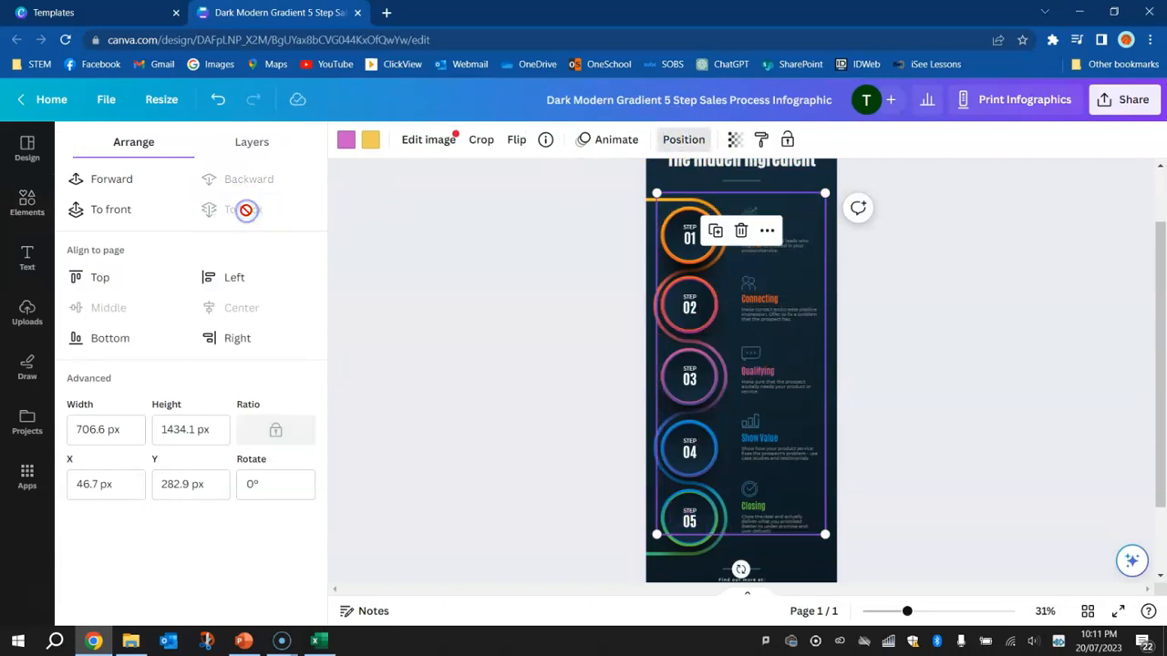
left_click(120, 181)
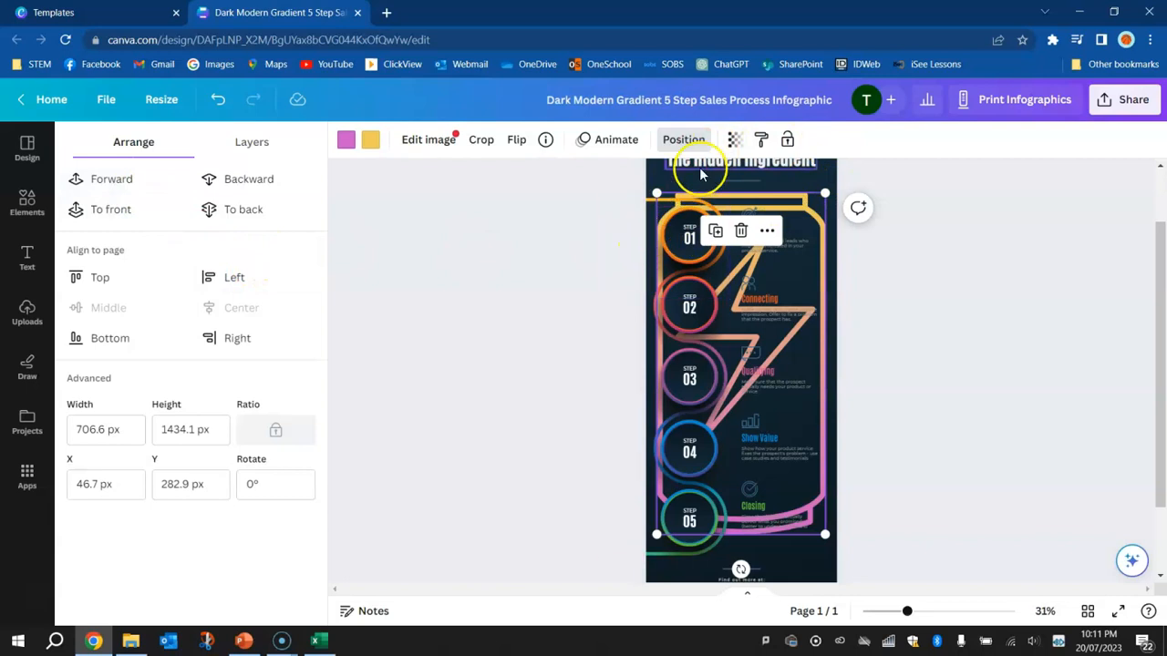
left_click(735, 143)
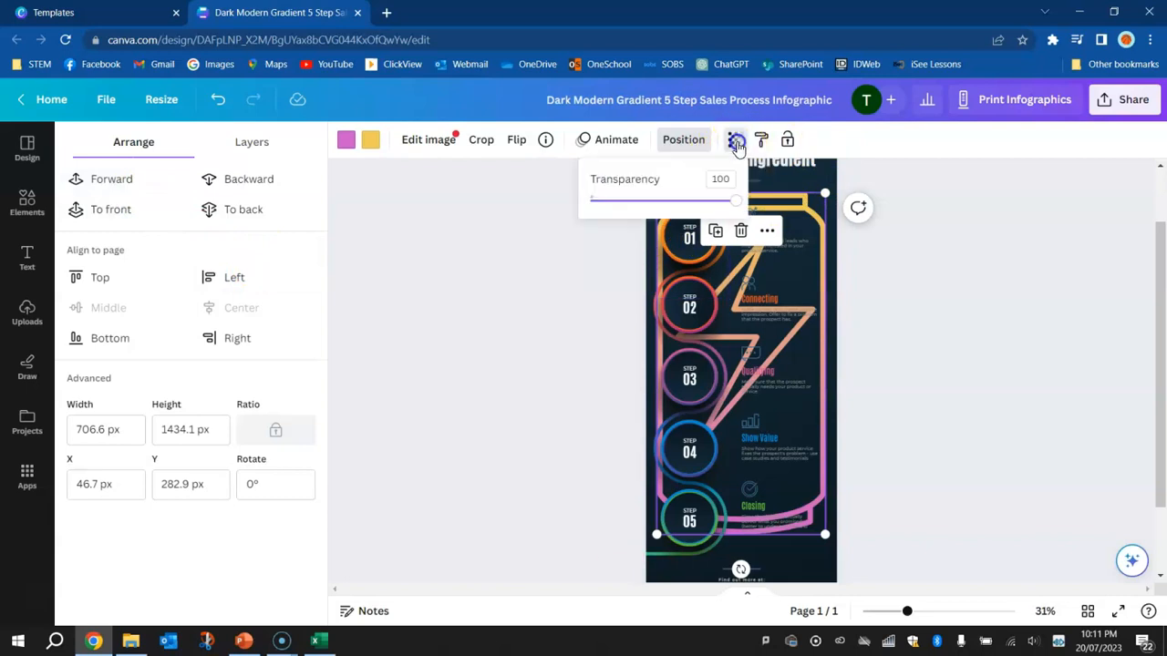
left_click(613, 202)
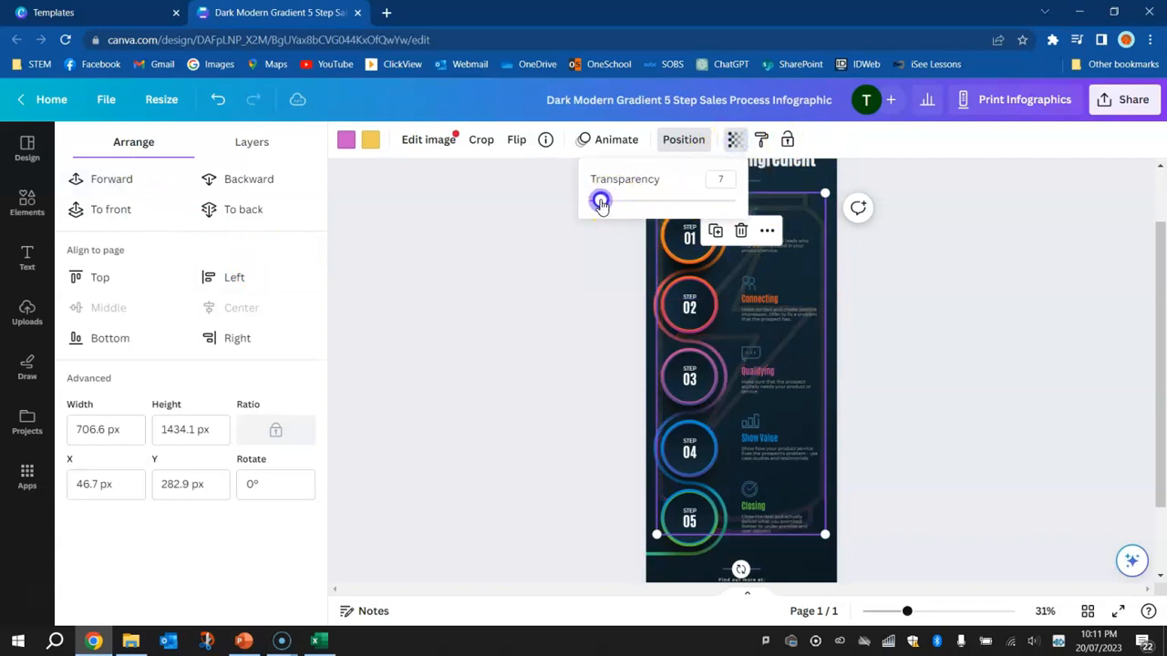
left_click(984, 300)
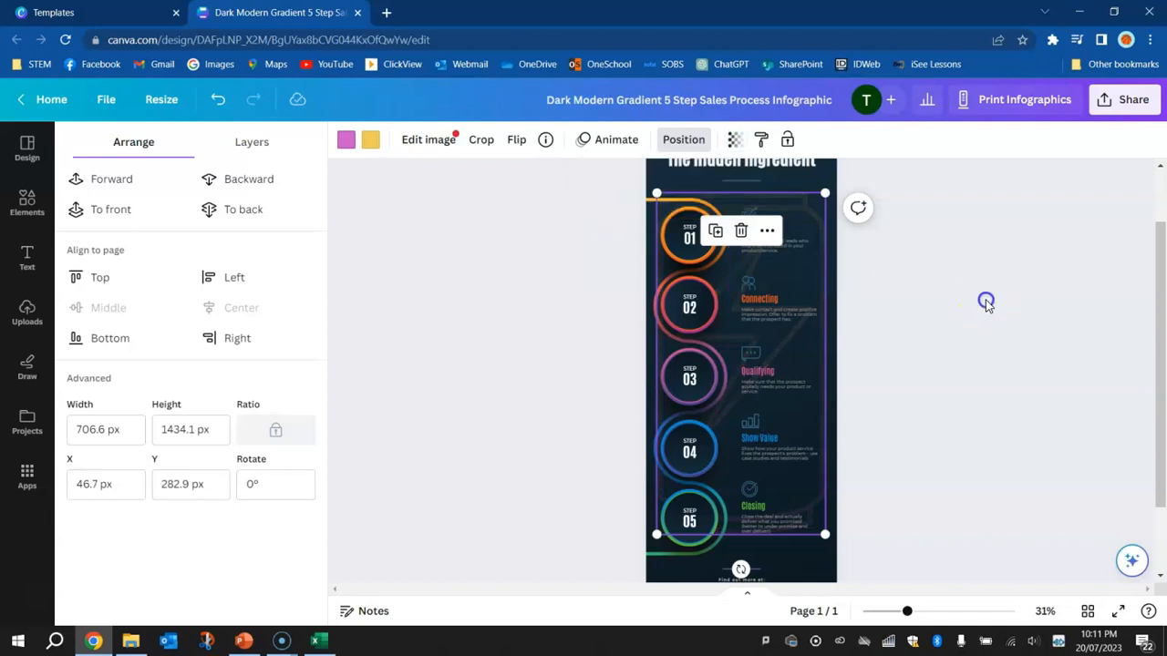
Delete the curved gradient line that winds around the step circles
left_click_drag(927, 611, 933, 610)
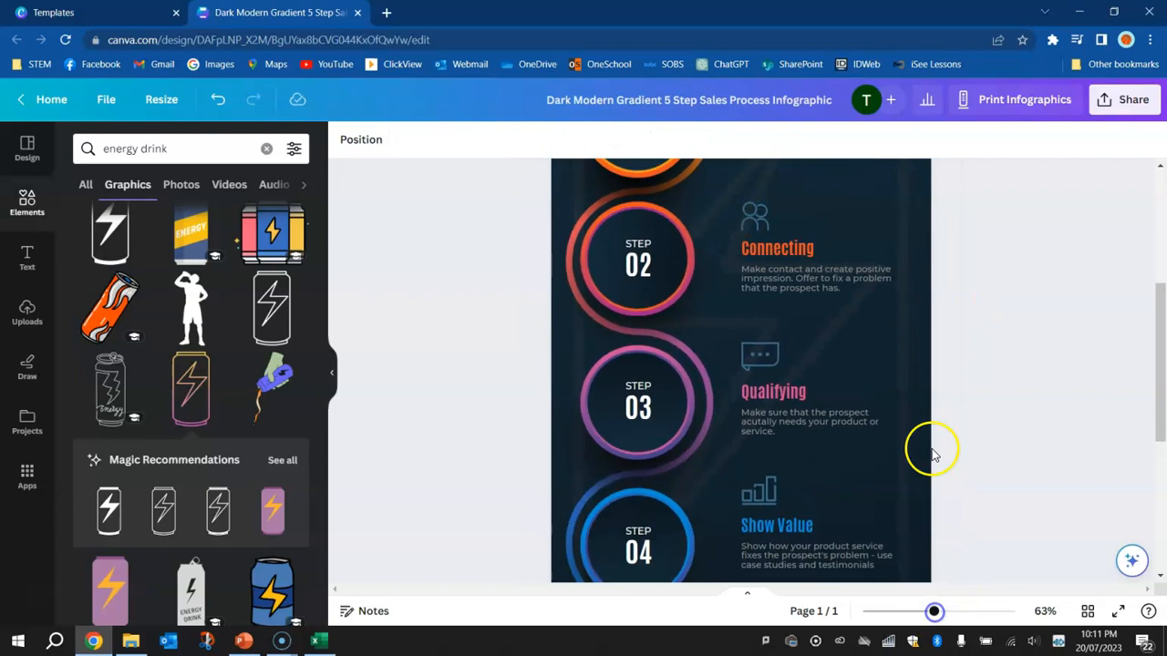
scroll(932, 453, "up", 5)
scroll(924, 416, "down", 1)
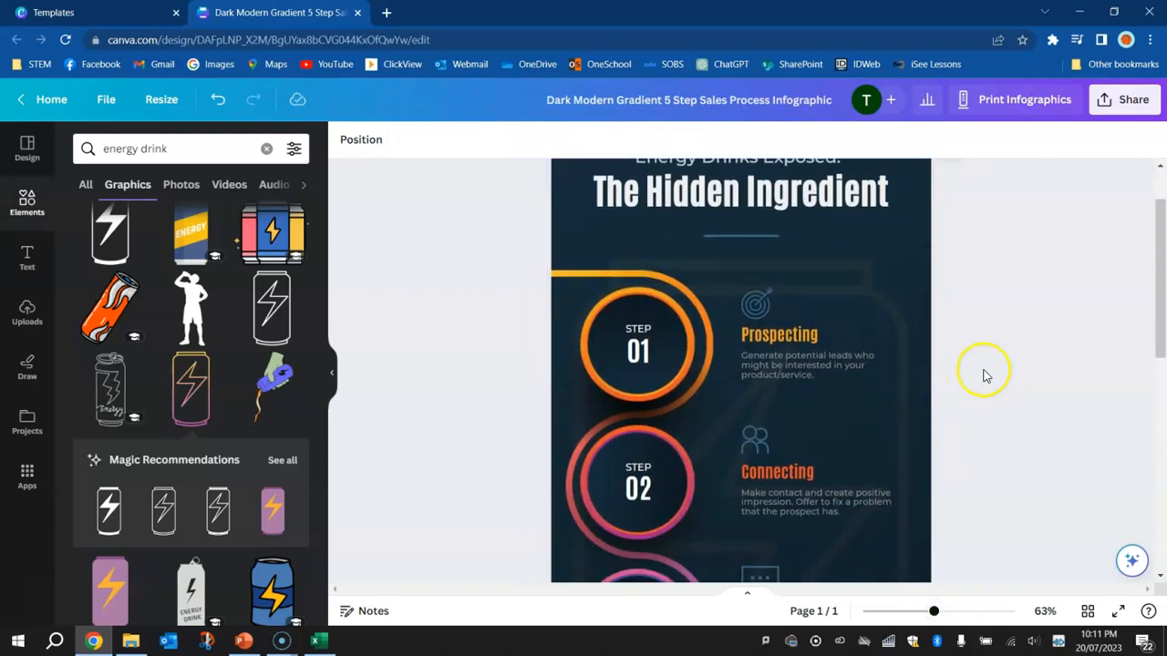
scroll(985, 376, "up", 1)
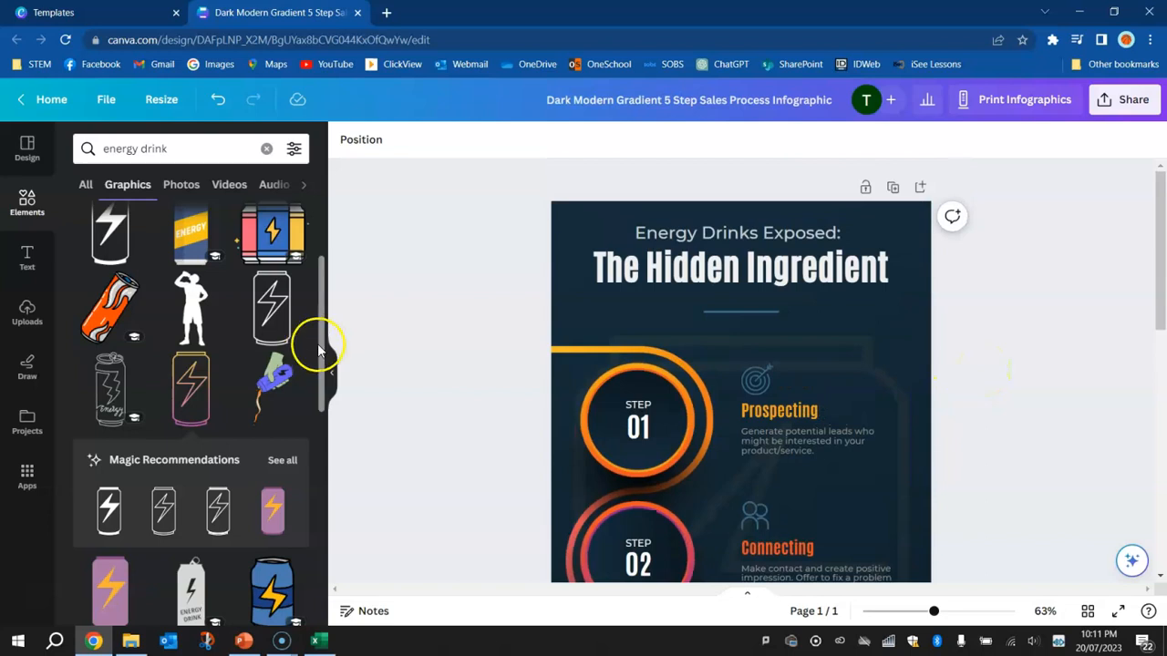
scroll(553, 321, "down", 1)
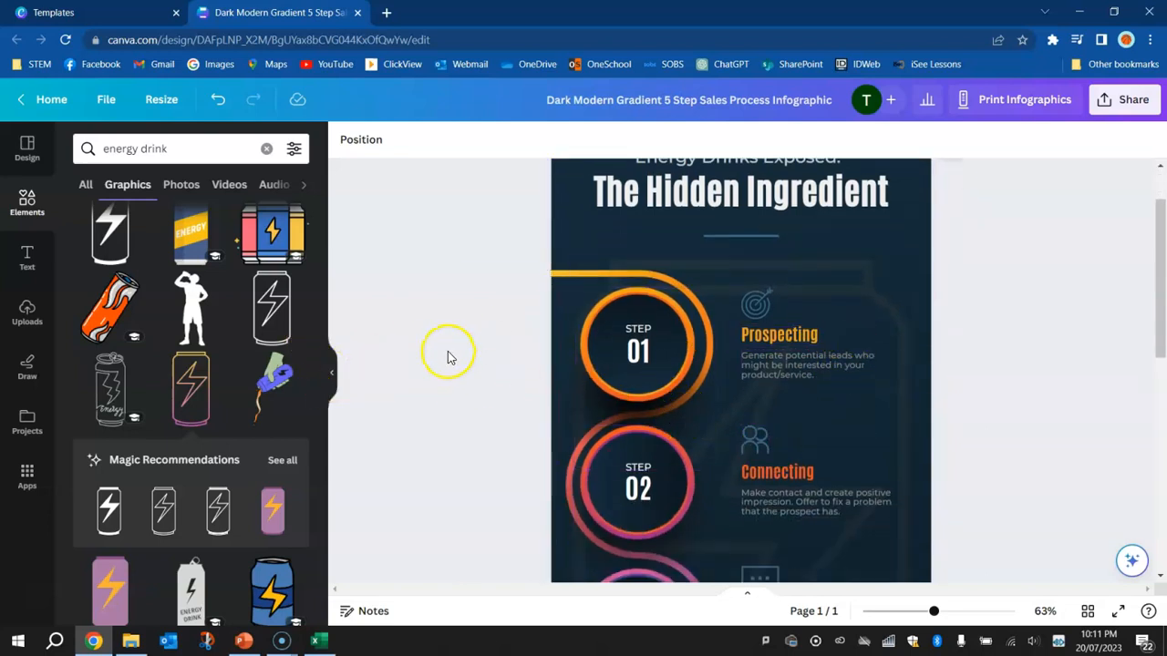
left_click(567, 278)
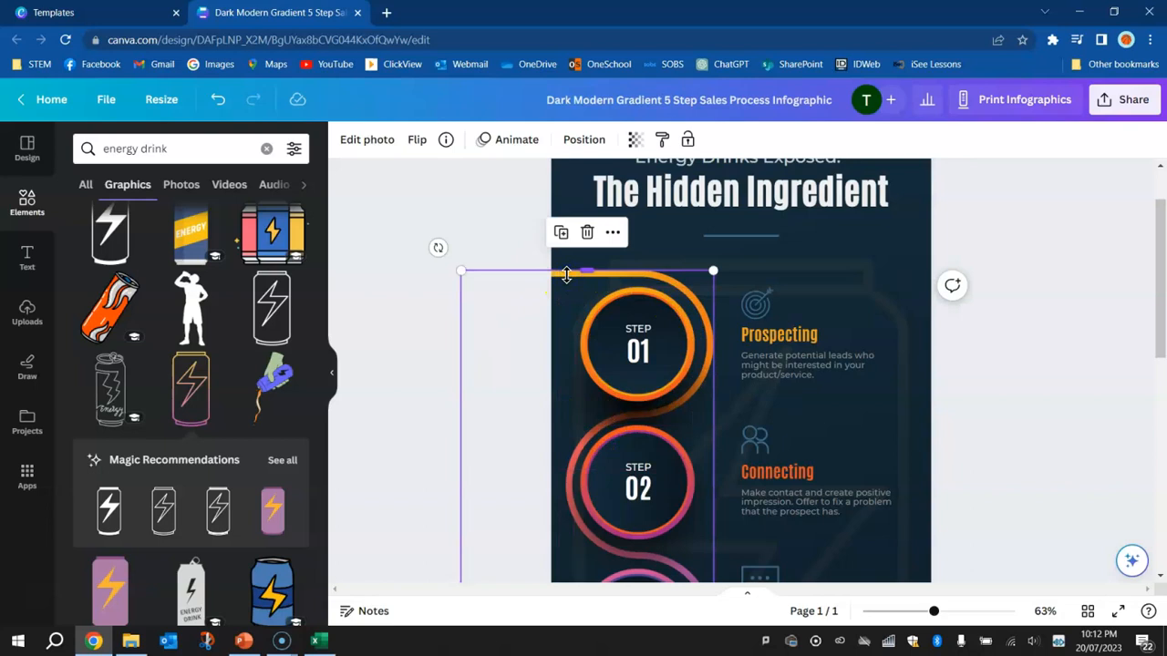
key("Delete")
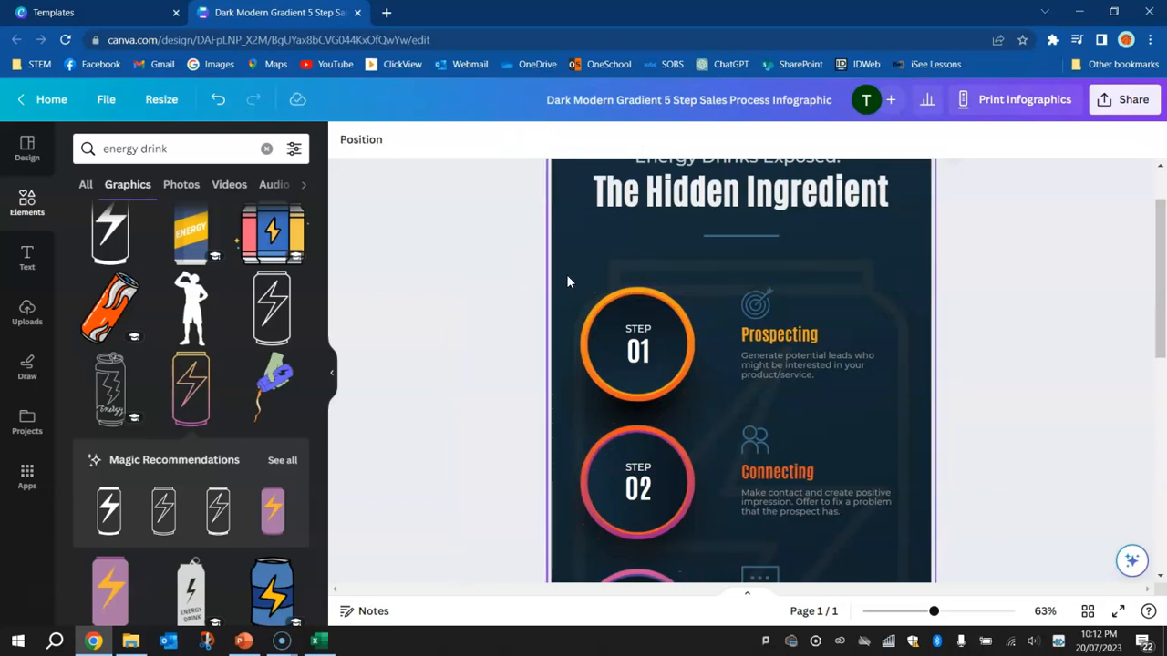
left_click(1053, 391)
Delete the STEP labels and numbers inside the first two circles
scroll(1044, 388, "down", 1)
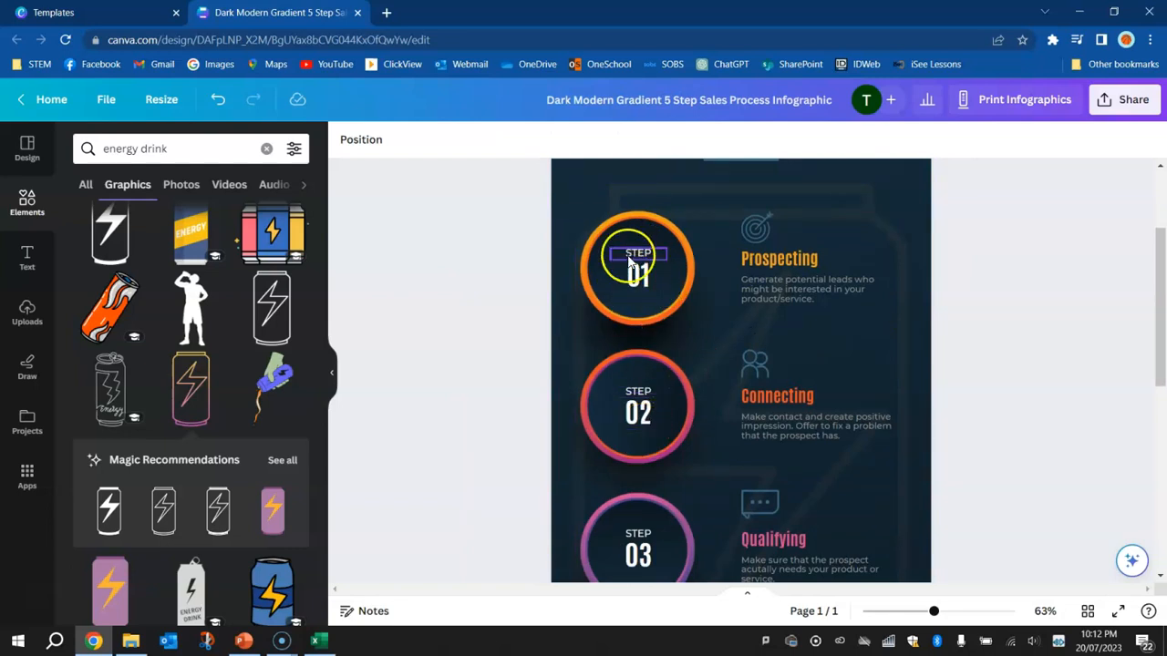
left_click(635, 267)
left_click_drag(645, 281, 636, 410)
left_click(634, 408)
key("Delete")
Delete the STEP labels and numbers inside the third, fourth and fifth circles
scroll(629, 408, "down", 3)
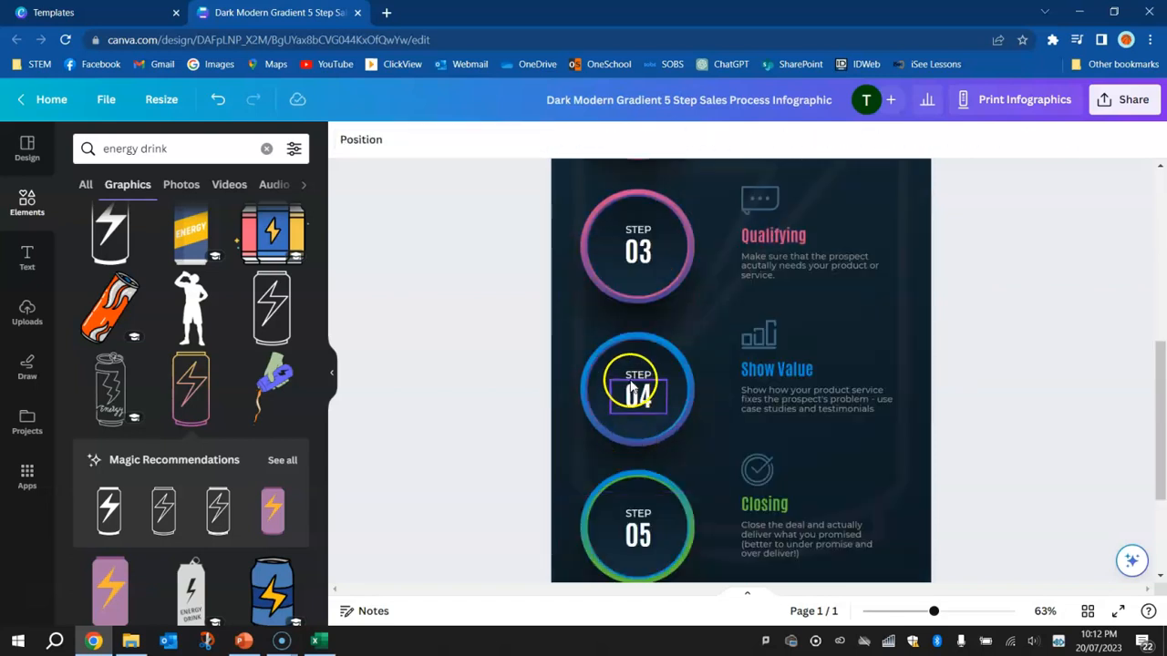
left_click(631, 390)
left_click_drag(638, 386, 633, 235)
key("Delete")
left_click(635, 232)
key("Delete")
key("Delete")
left_click(638, 533)
key("Delete")
scroll(659, 368, "up", 3)
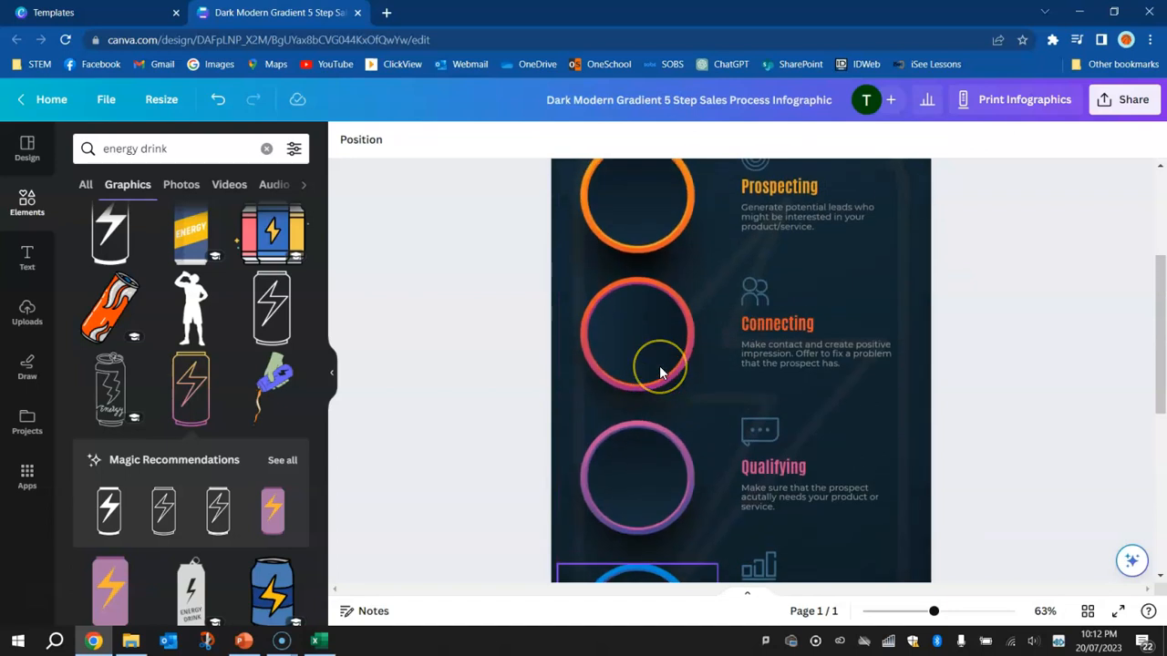
scroll(659, 365, "up", 1)
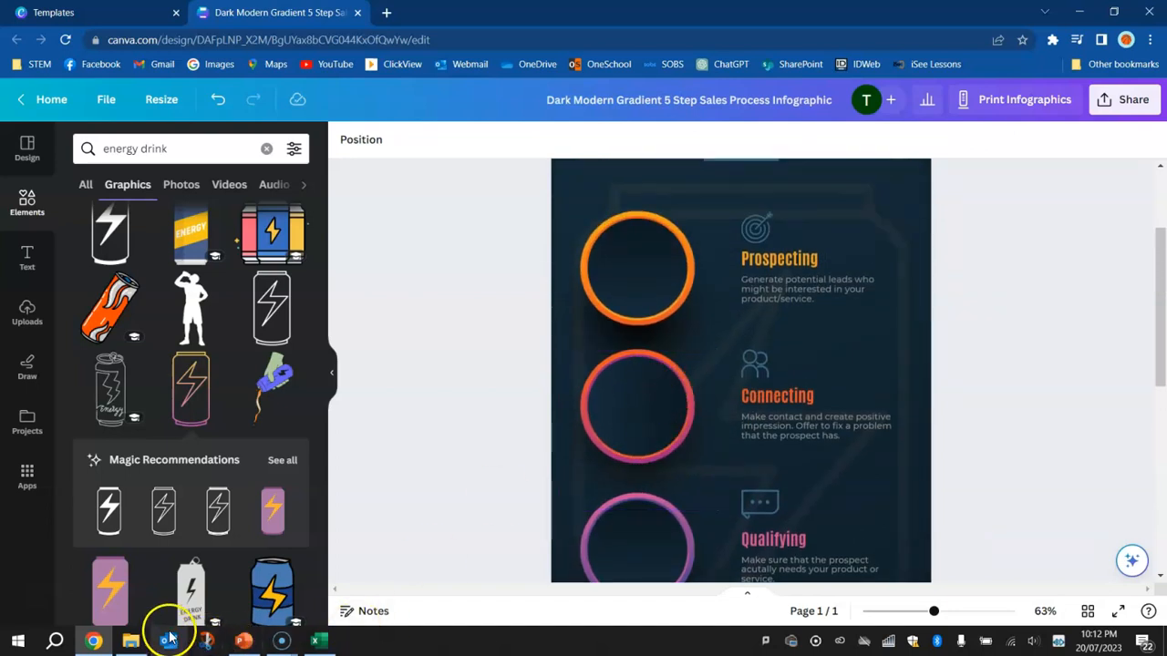
Switch to the Excel drinks table, sort it by Sugar (g) from largest to smallest, and check each drink's sugar value
left_click(319, 641)
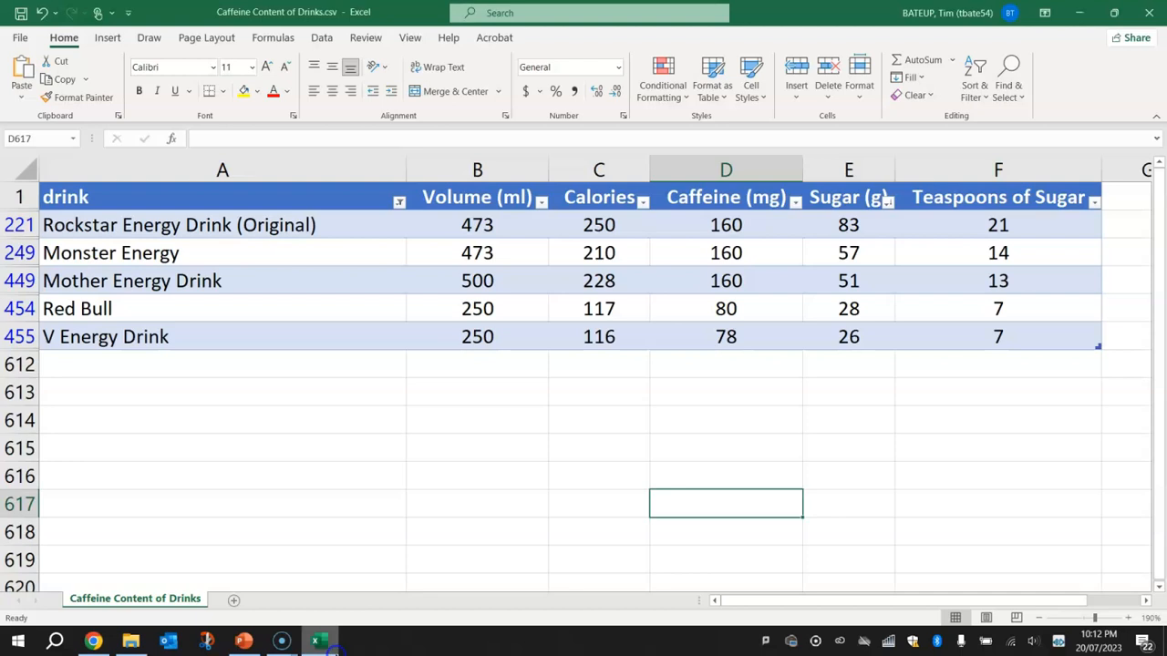
left_click(889, 208)
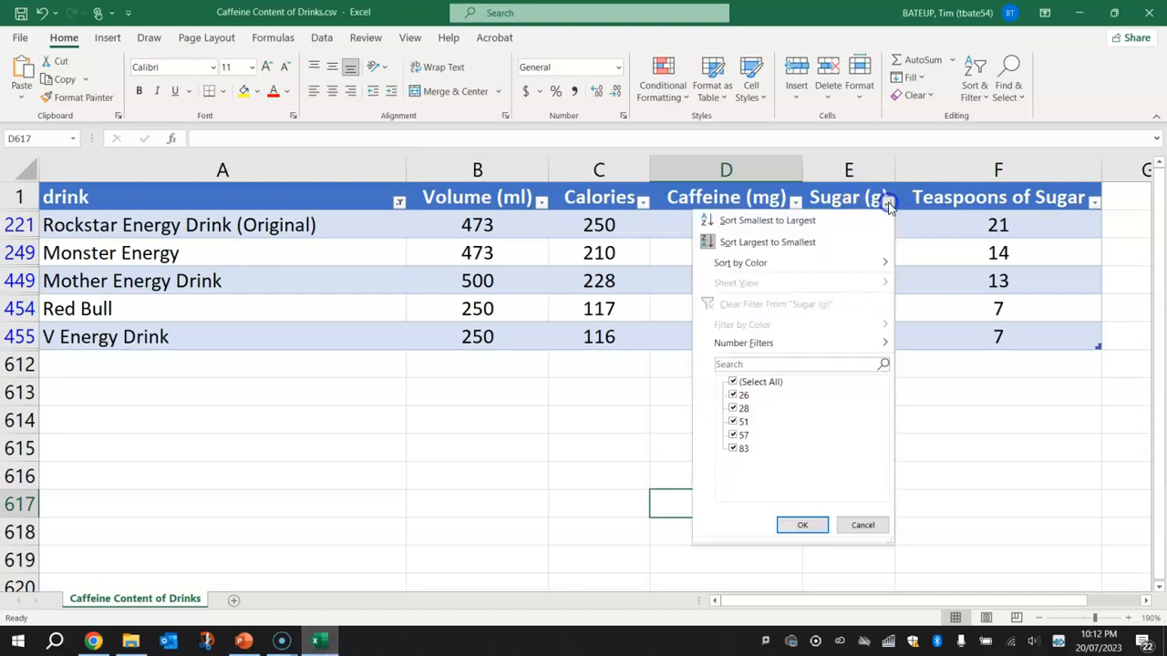
left_click(840, 241)
left_click(861, 225)
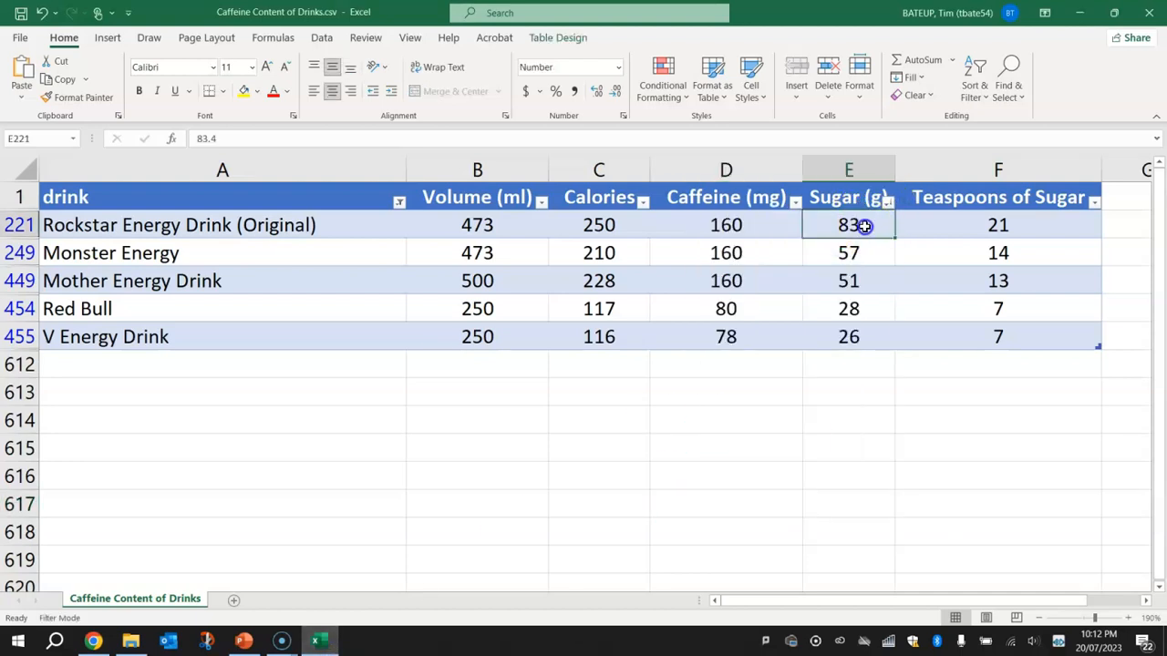
left_click(847, 258)
left_click(844, 285)
left_click(847, 313)
left_click(838, 336)
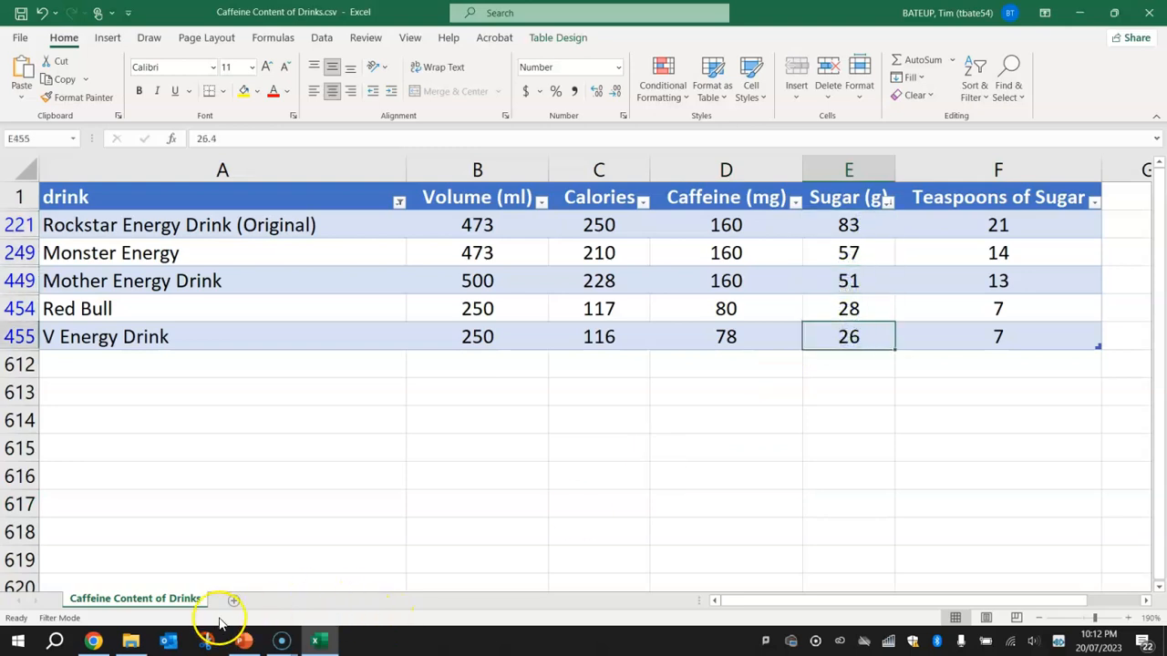
Switch to File Explorer, show the Energy Drinks folder as large icons, and look over the drink can images from Monster to V
left_click(93, 641)
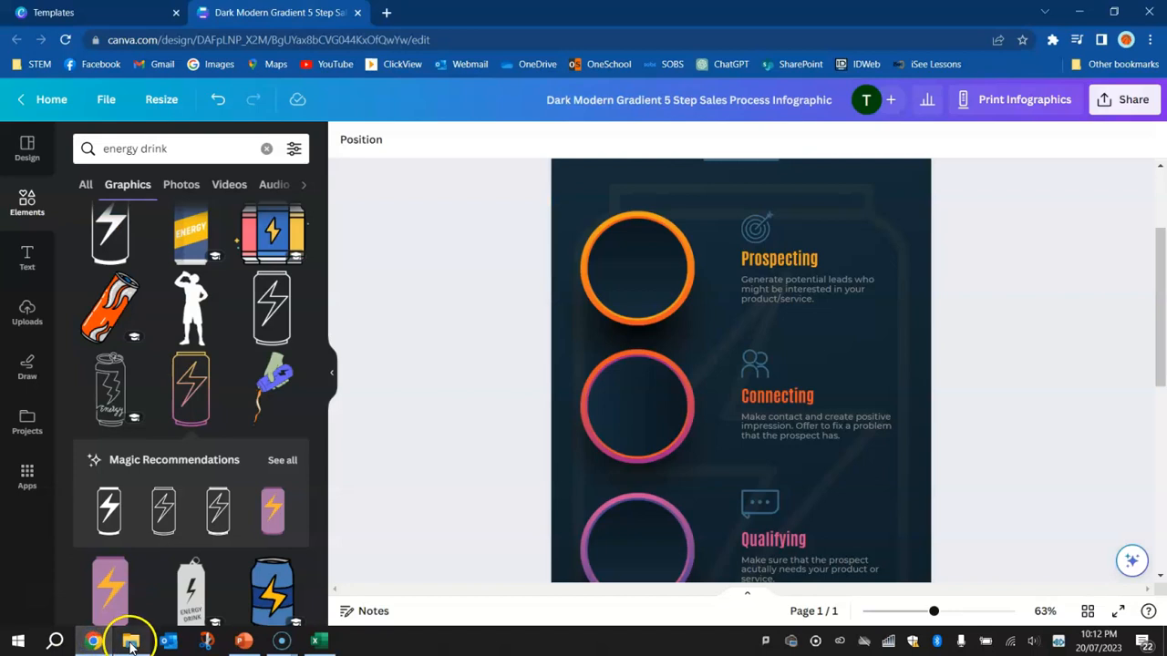
left_click(131, 640)
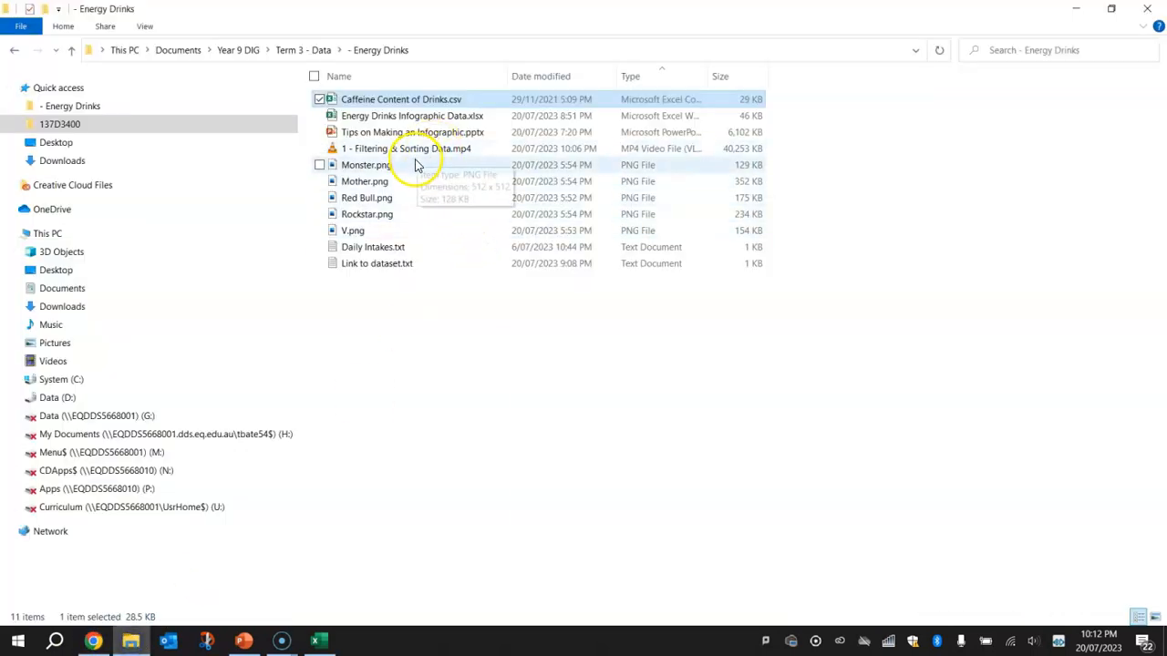
left_click(144, 25)
left_click(228, 48)
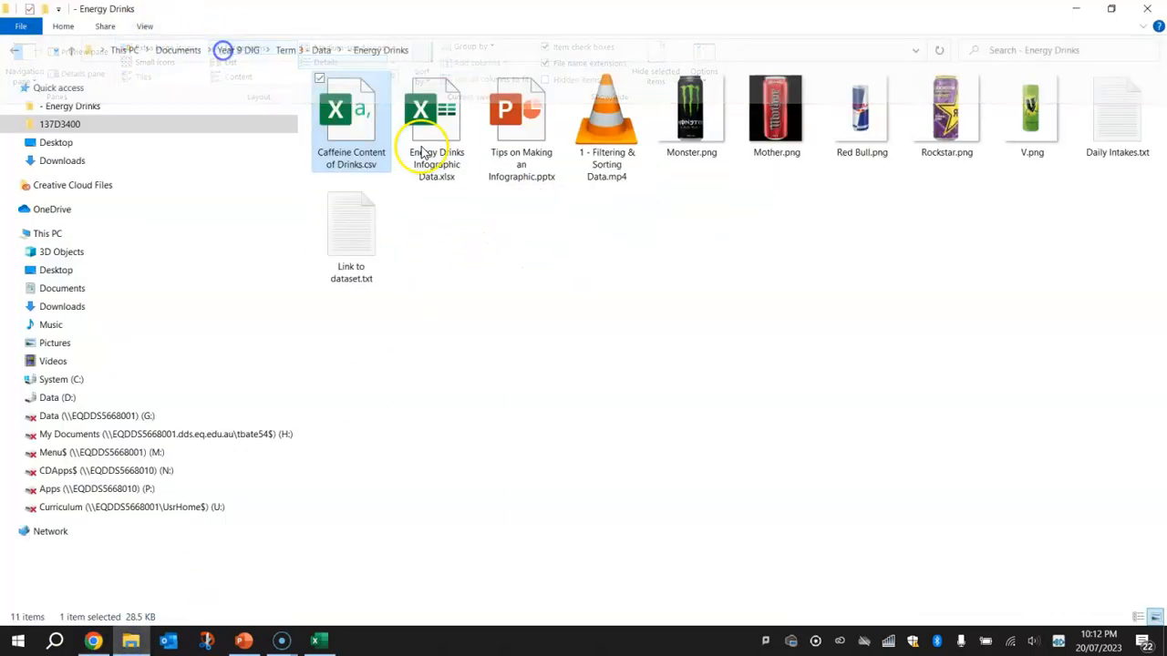
left_click_drag(700, 201, 996, 122)
left_click(991, 248)
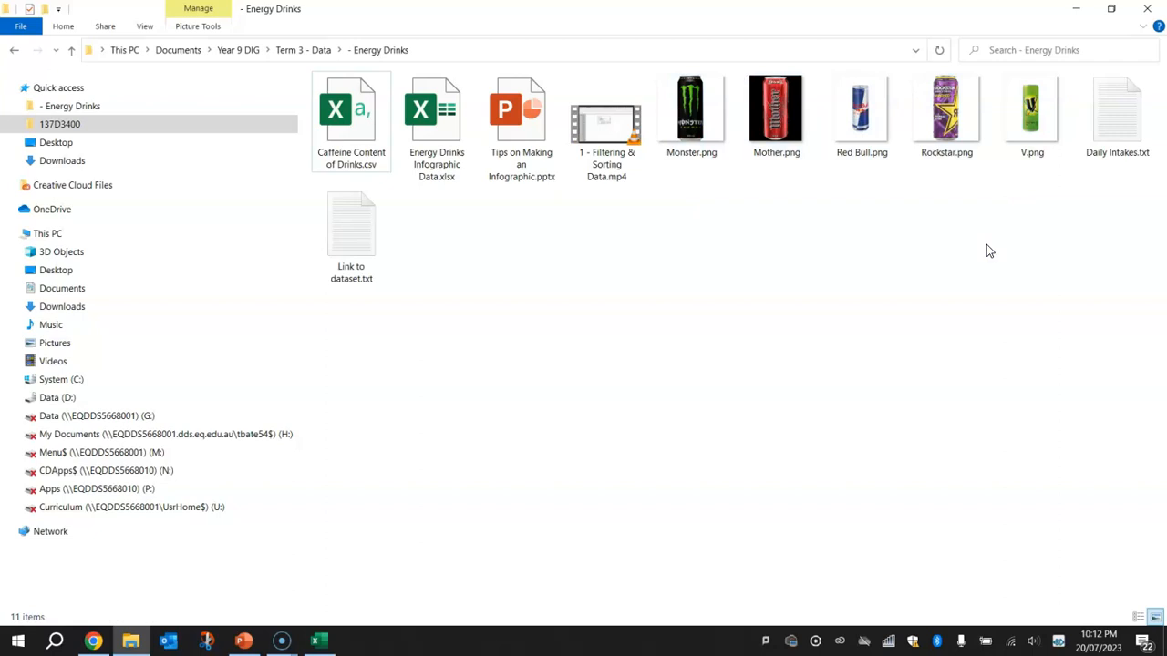
Return to Canva, open the uploaded images, and check the order of the drinks in the Excel table
left_click(93, 641)
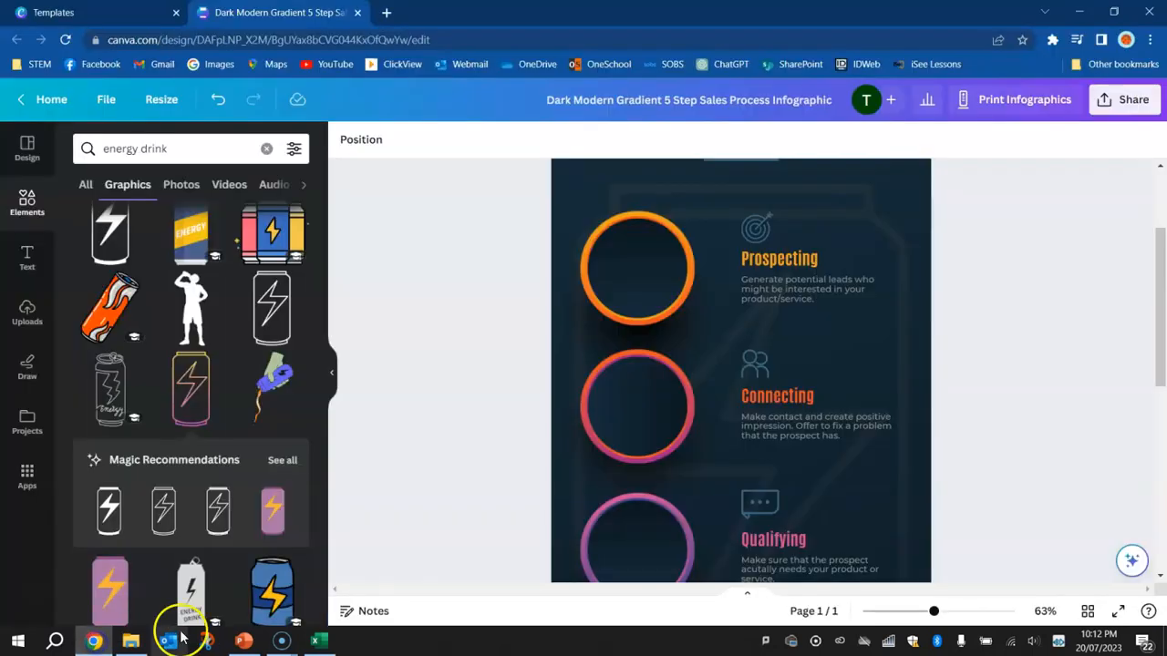
left_click(27, 311)
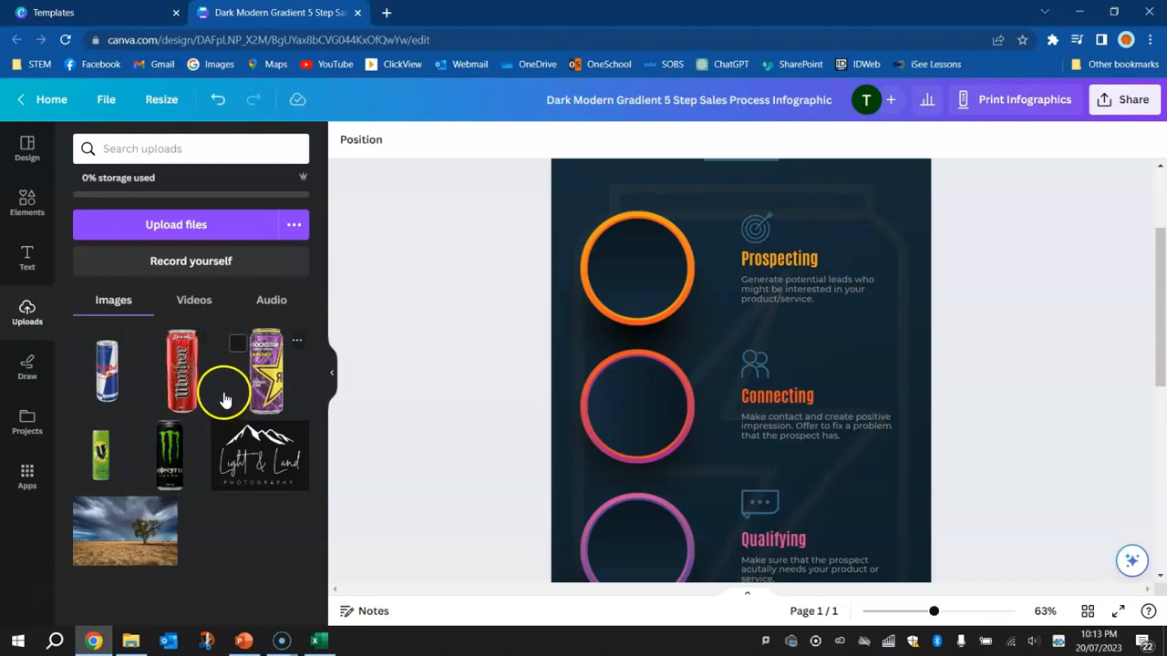
key("alt+Tab")
key("alt+Tab")
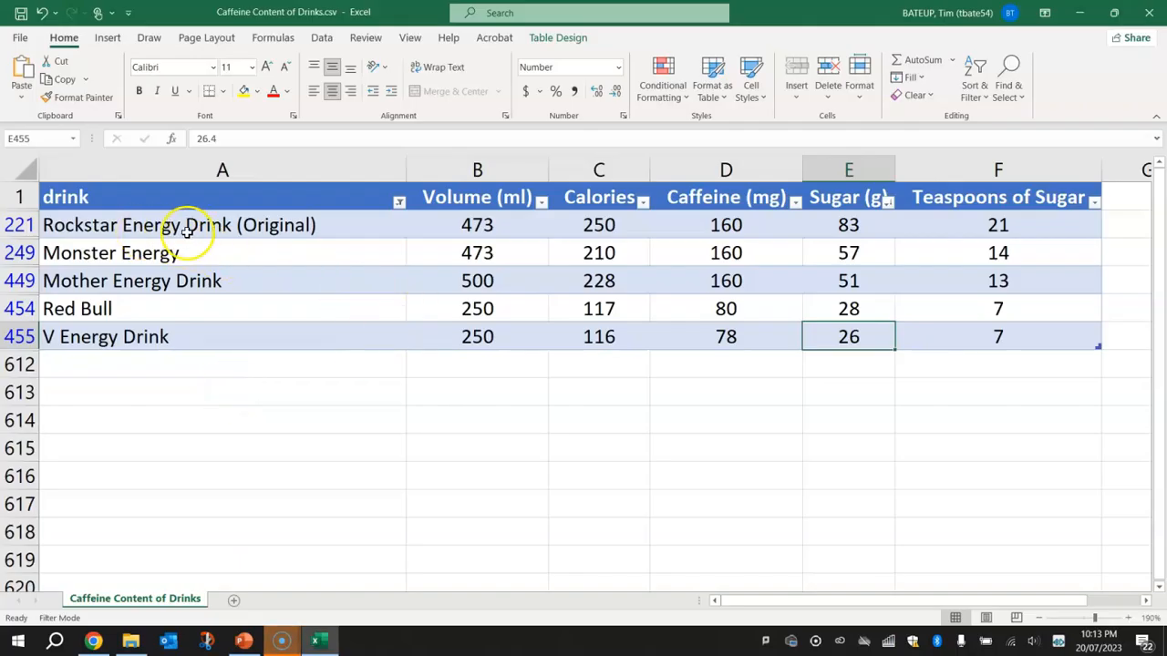
In Canva, add the uploaded Rockstar can image, shrink it, and centre it inside the first circle beside Prospecting
key("alt+Tab")
left_click(273, 377)
left_click_drag(724, 483, 673, 290)
left_click_drag(794, 224, 656, 364)
left_click_drag(612, 415, 636, 270)
left_click_drag(673, 233, 633, 267)
left_click(448, 303)
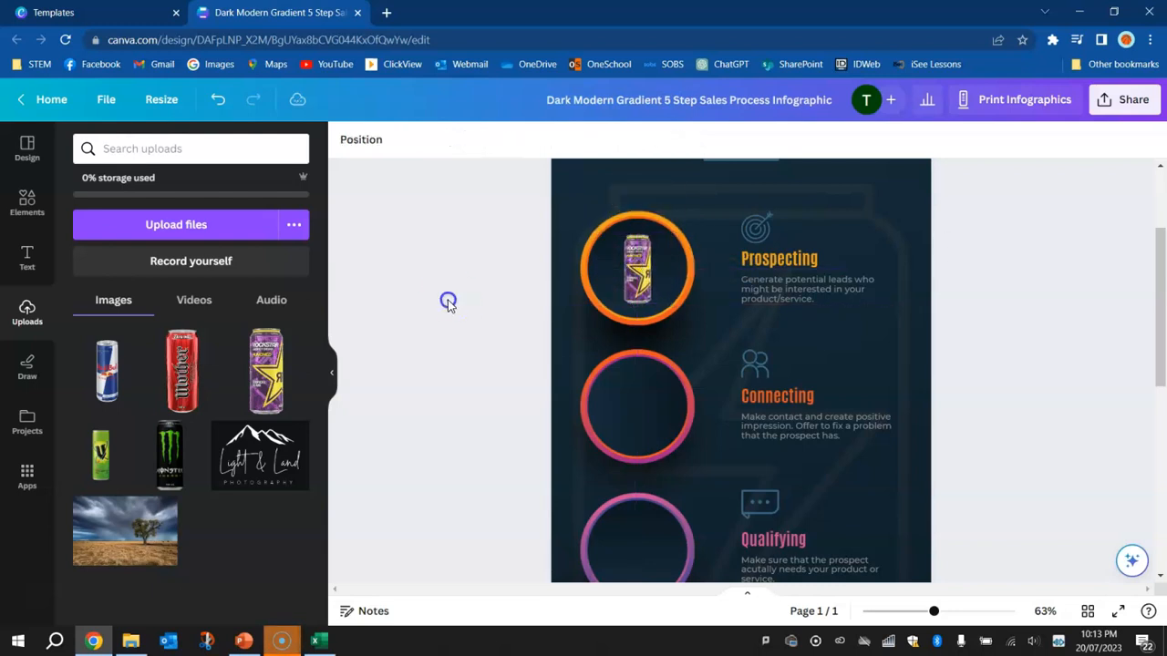
Check the second drink in Excel, then add the Monster can image in Canva, shrunk and centred inside the second circle
key("alt+Tab")
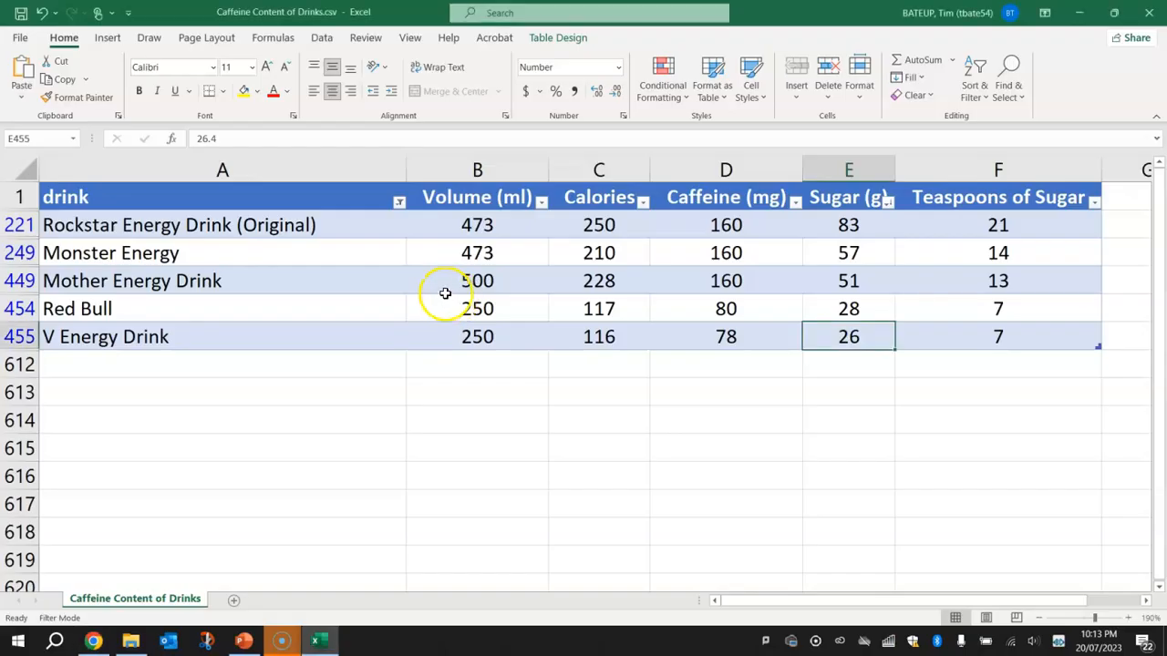
key("alt+Tab")
left_click(164, 446)
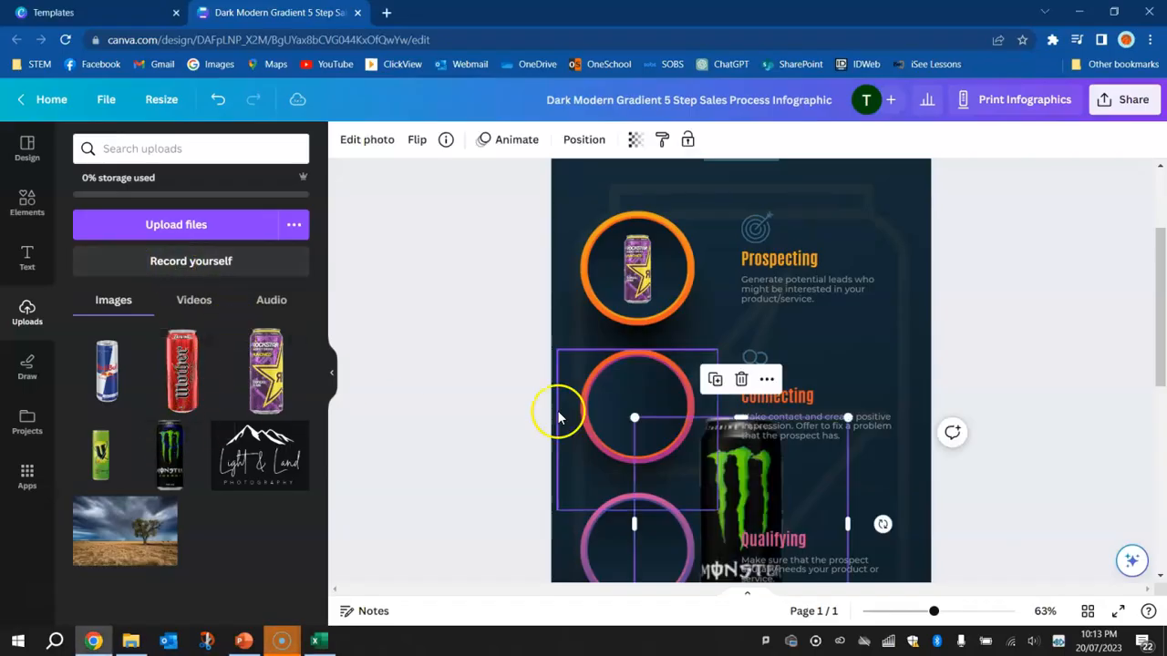
left_click_drag(743, 493, 660, 379)
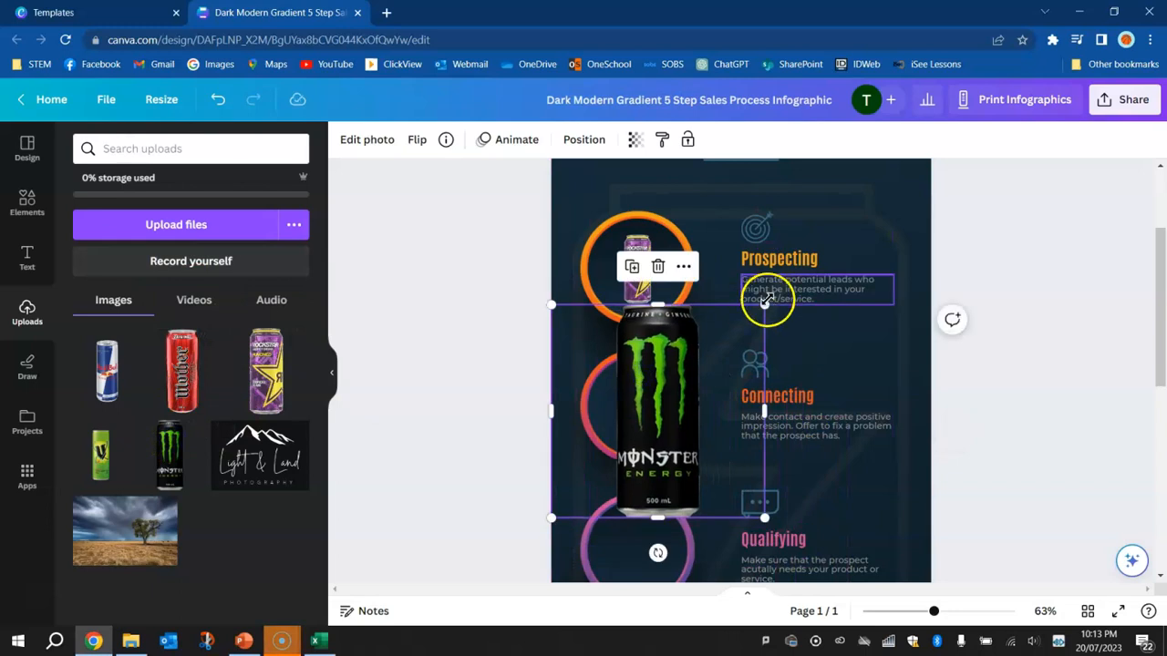
left_click_drag(764, 304, 695, 365)
key("ctrl+z")
left_click_drag(760, 305, 636, 405)
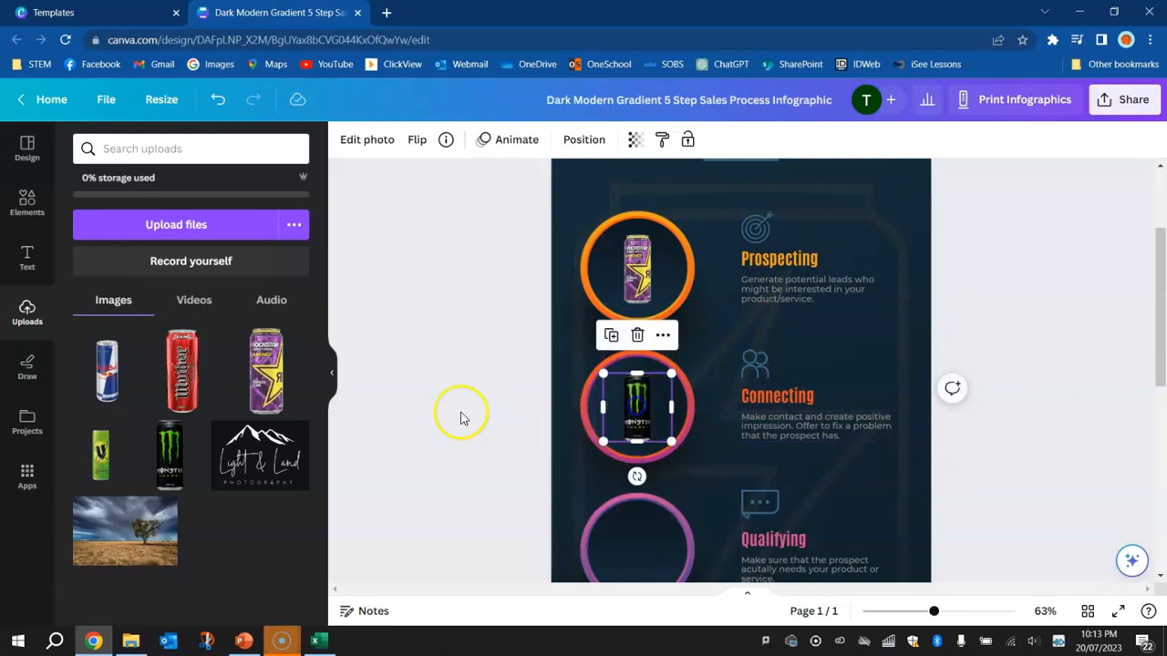
left_click(442, 409)
Check the third drink in Excel, then add the Mother can image in Canva, shrunk and centred inside the third circle
scroll(445, 415, "down", 3)
key("alt+Tab")
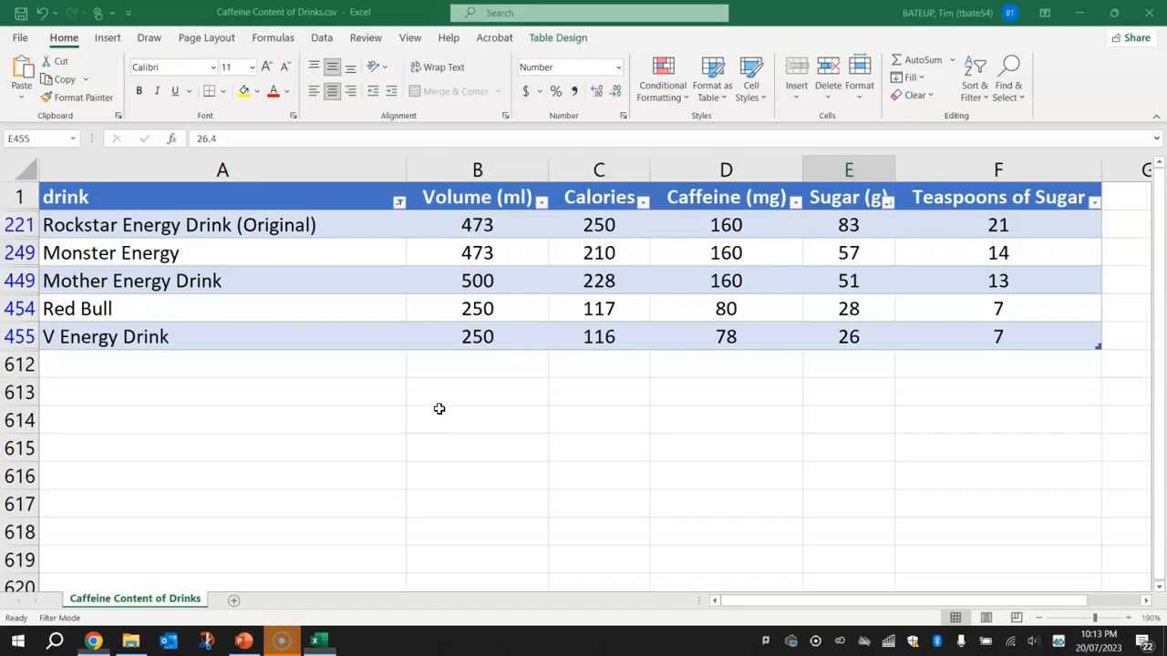
key("alt+Tab")
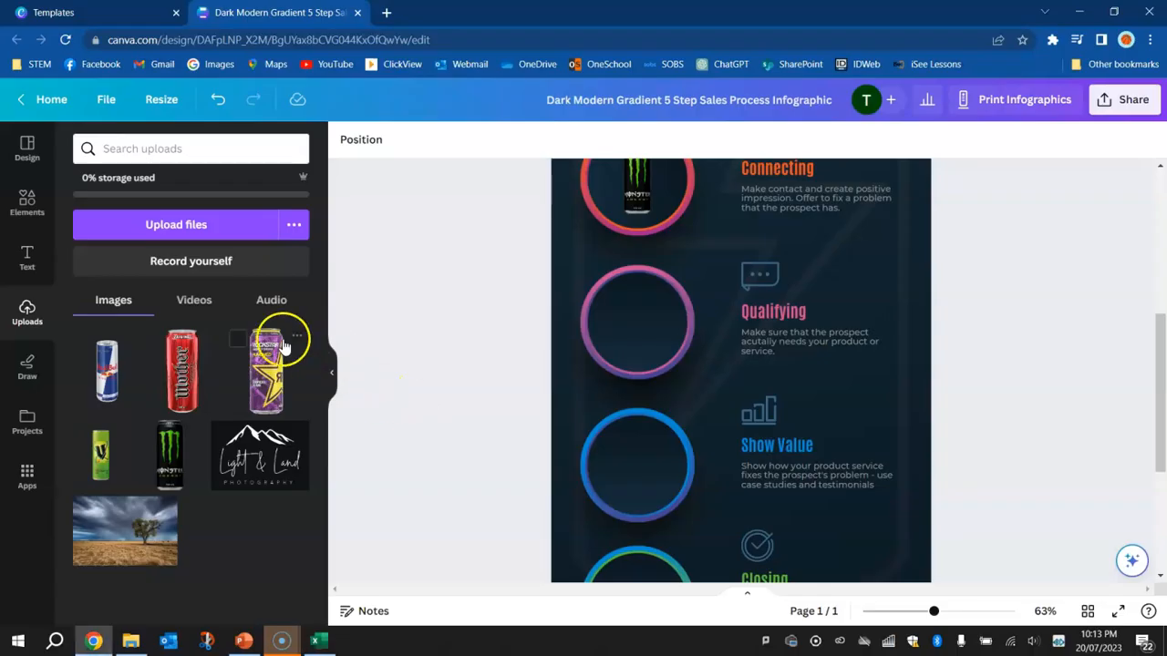
left_click(186, 383)
left_click_drag(615, 447, 801, 222)
left_click(837, 175)
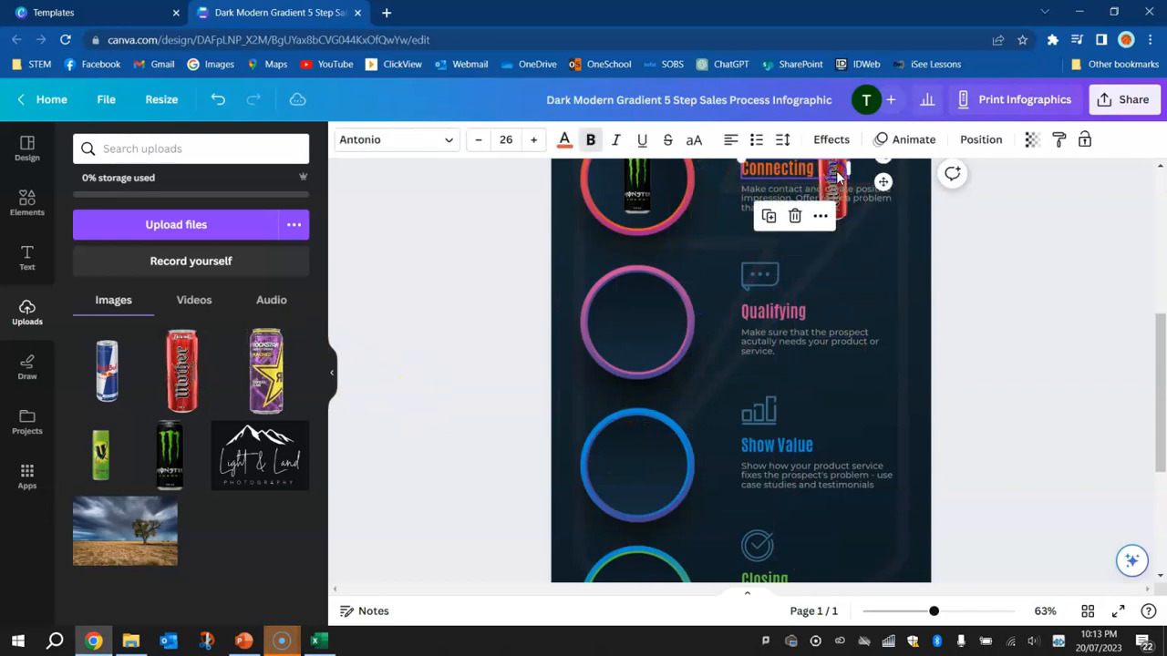
left_click(846, 179)
left_click_drag(841, 187, 646, 321)
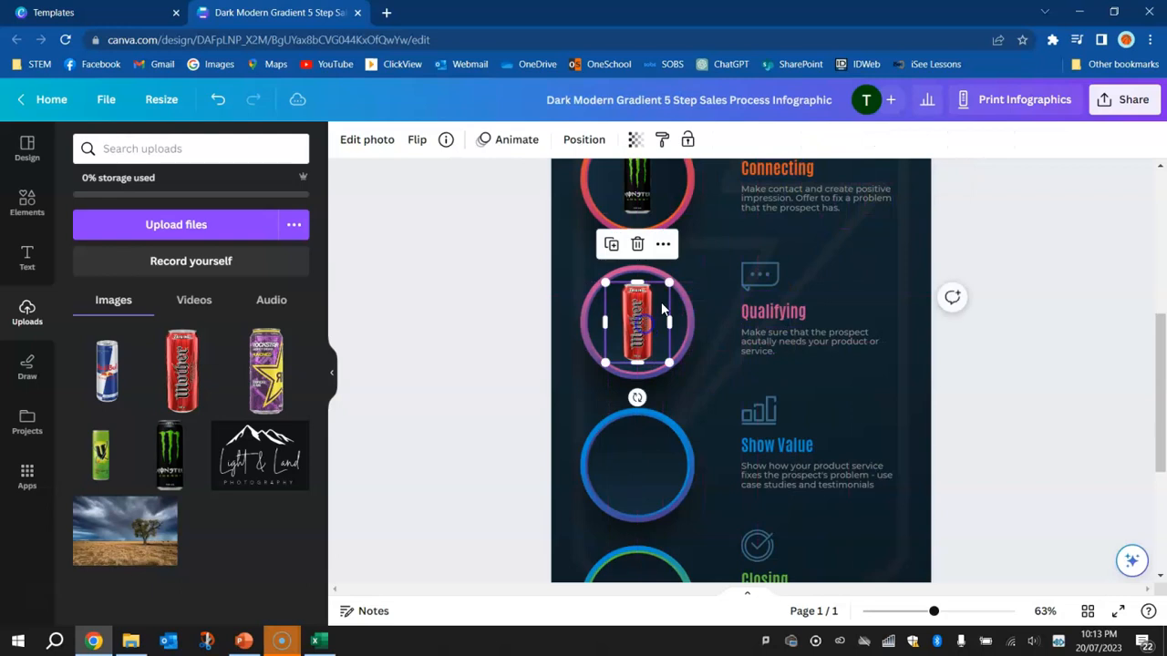
Shrink the Mother can image slightly inside the third circle beside Qualifying and deselect it
left_click_drag(670, 277, 646, 312)
left_click(428, 373)
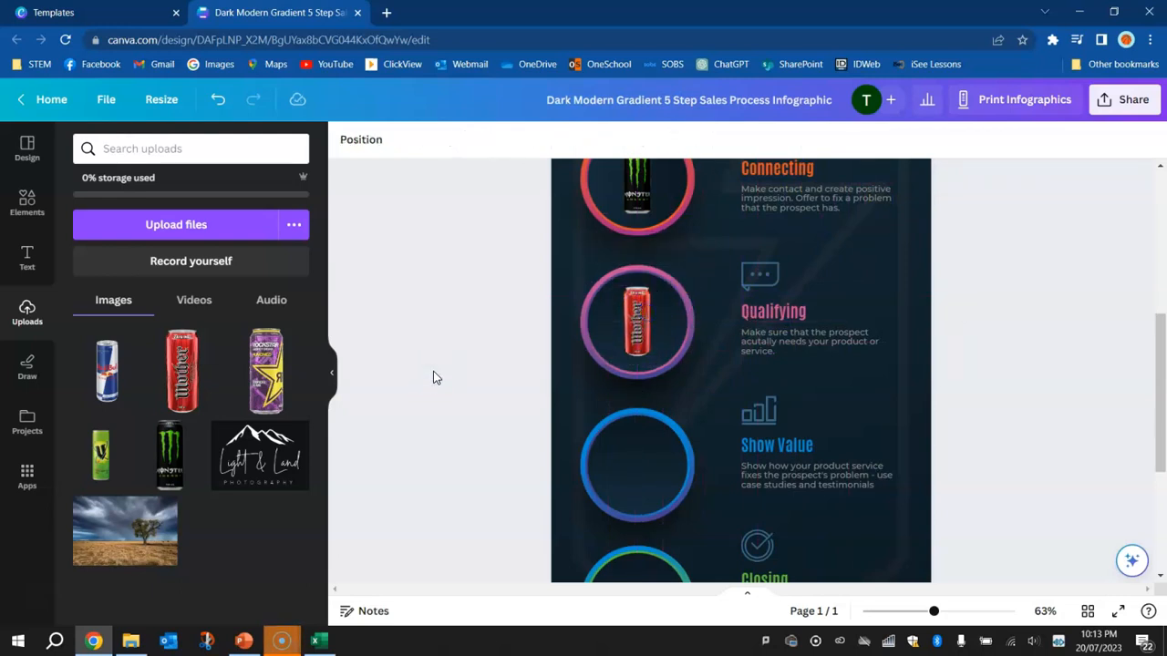
Check the fourth drink in Excel, then add the Red Bull can image in Canva, shrunk and centred inside the circle beside Show Value
key("alt+Tab")
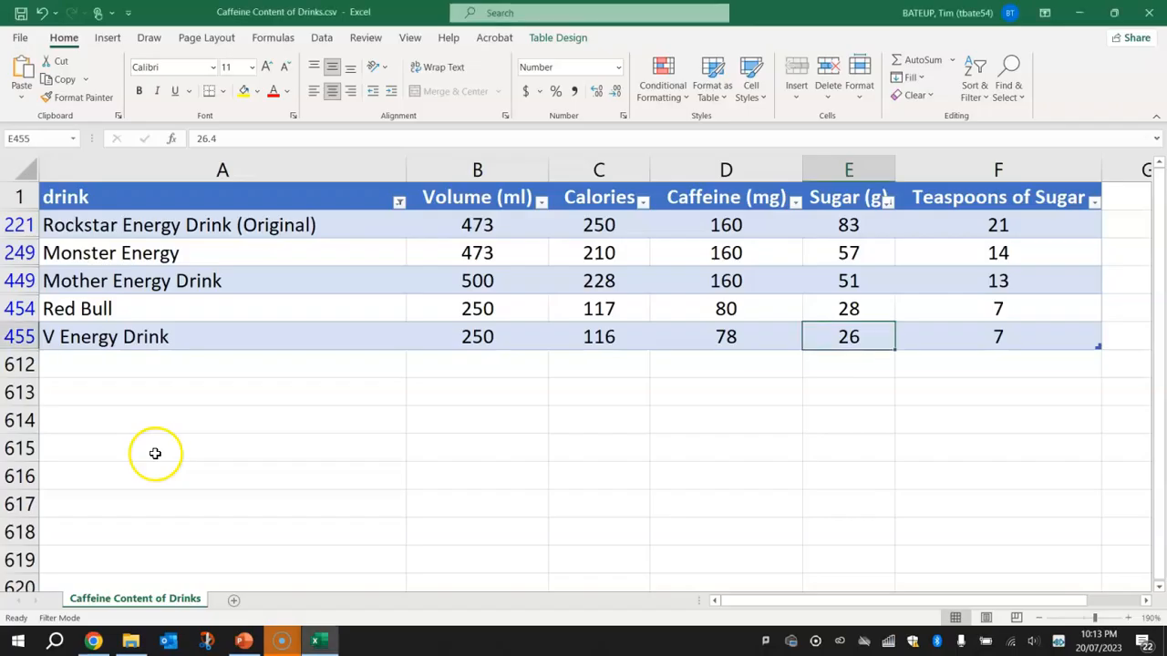
key("alt+Tab")
left_click(105, 375)
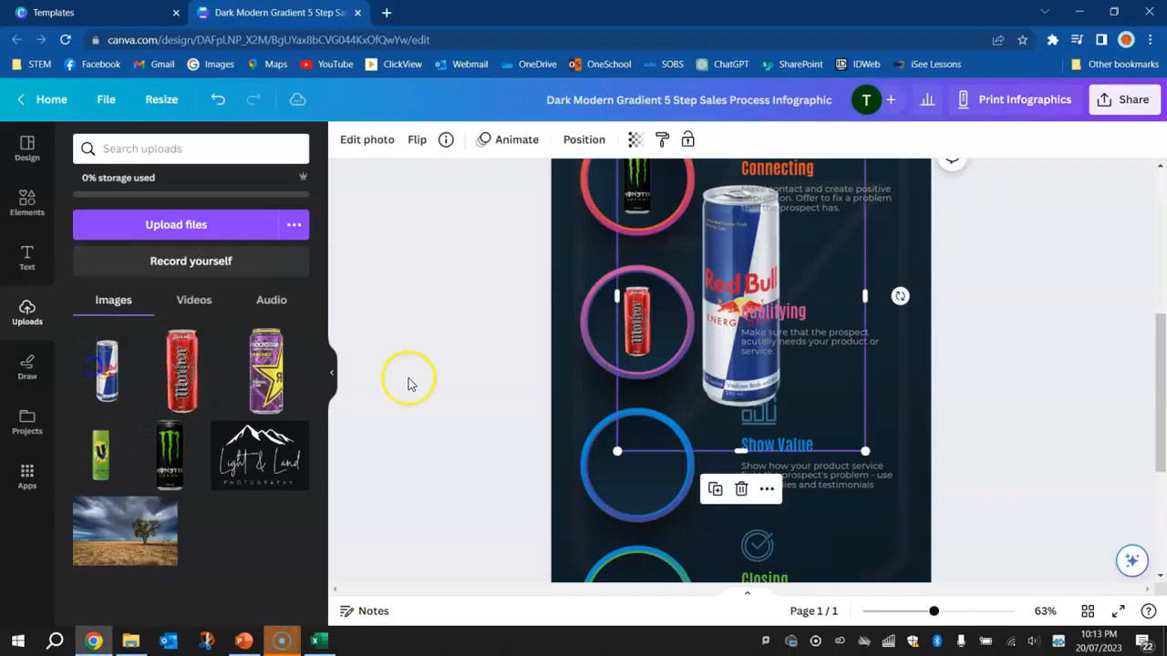
scroll(815, 359, "up", 2)
left_click_drag(867, 294, 689, 514)
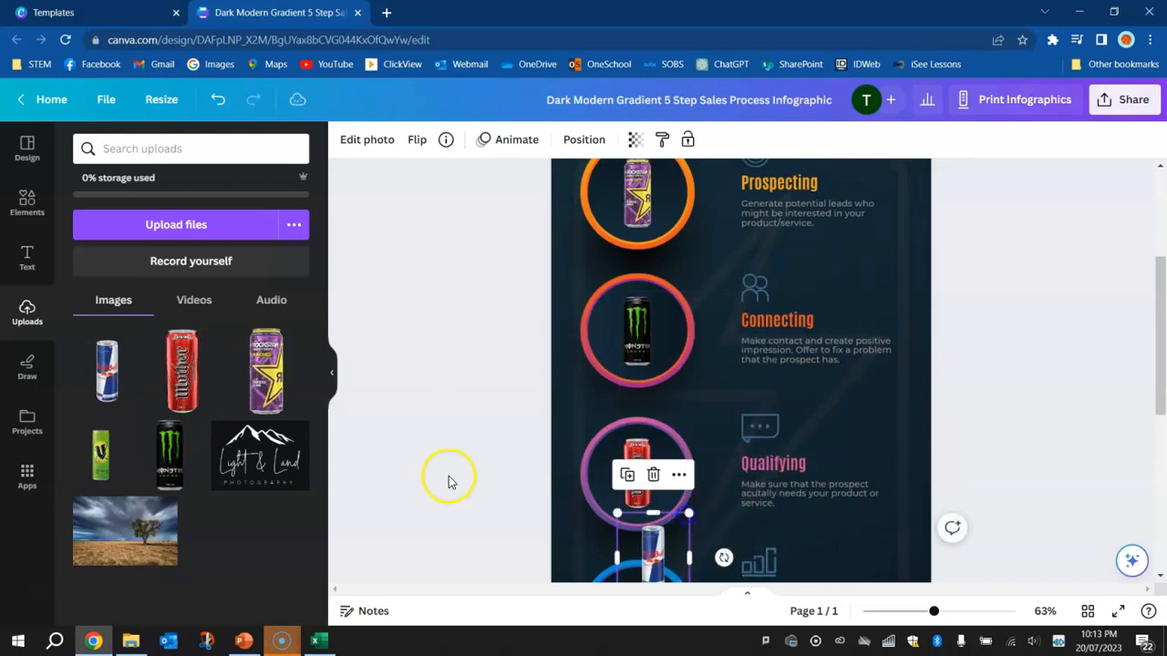
scroll(651, 317, "down", 3)
left_click_drag(653, 265, 635, 325)
left_click_drag(671, 270, 681, 260)
left_click_drag(636, 319, 634, 324)
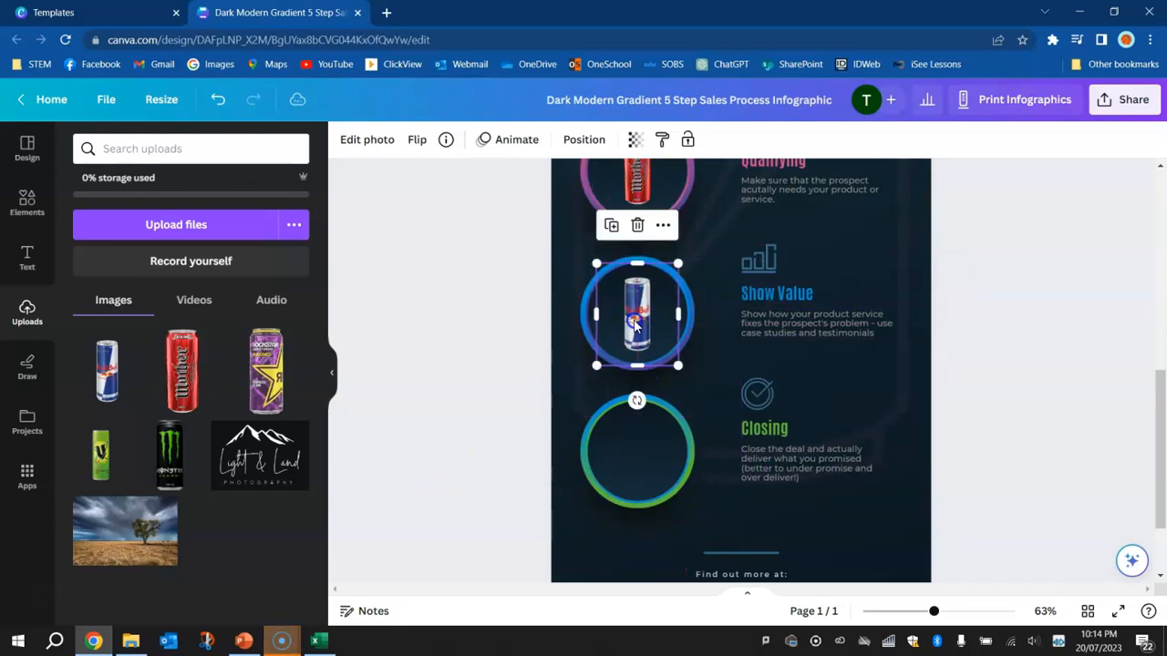
Add the uploaded V can image, shrink it, and centre it inside the fifth circle beside Closing
left_click_drag(105, 451, 641, 520)
left_click_drag(771, 268, 604, 481)
left_click_drag(566, 538, 641, 467)
left_click(354, 370)
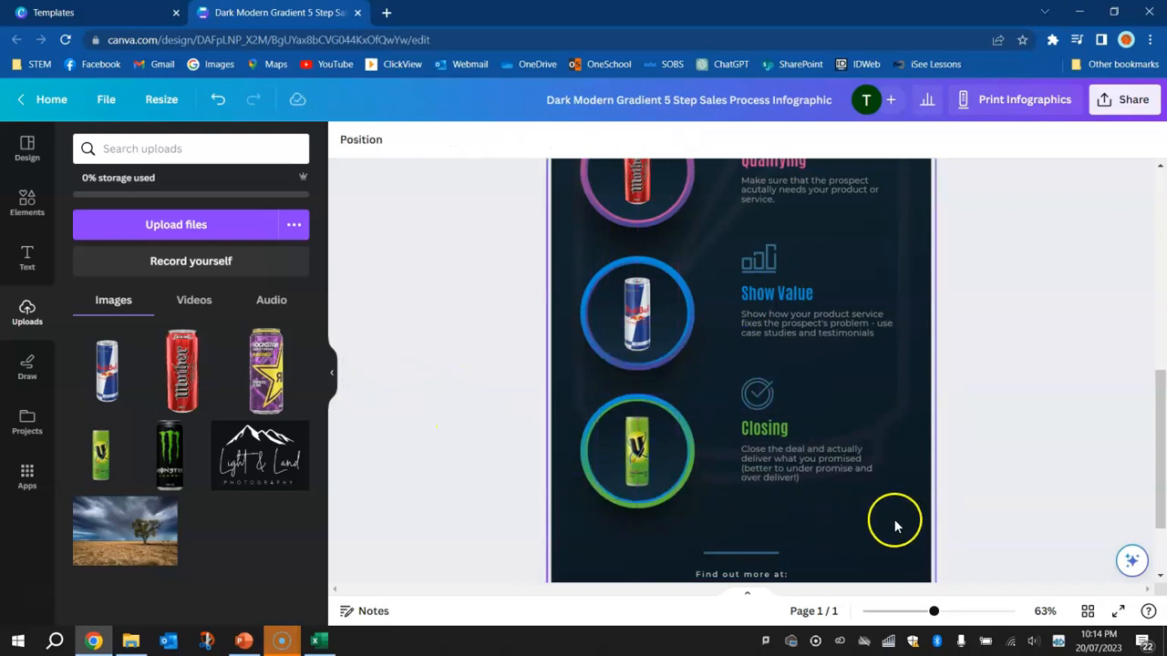
Recolour the ring around the Rockstar can, using bright yellow from the Brand Kit for its upper part and purple for its lower part
scroll(893, 526, "up", 2)
scroll(896, 524, "up", 3)
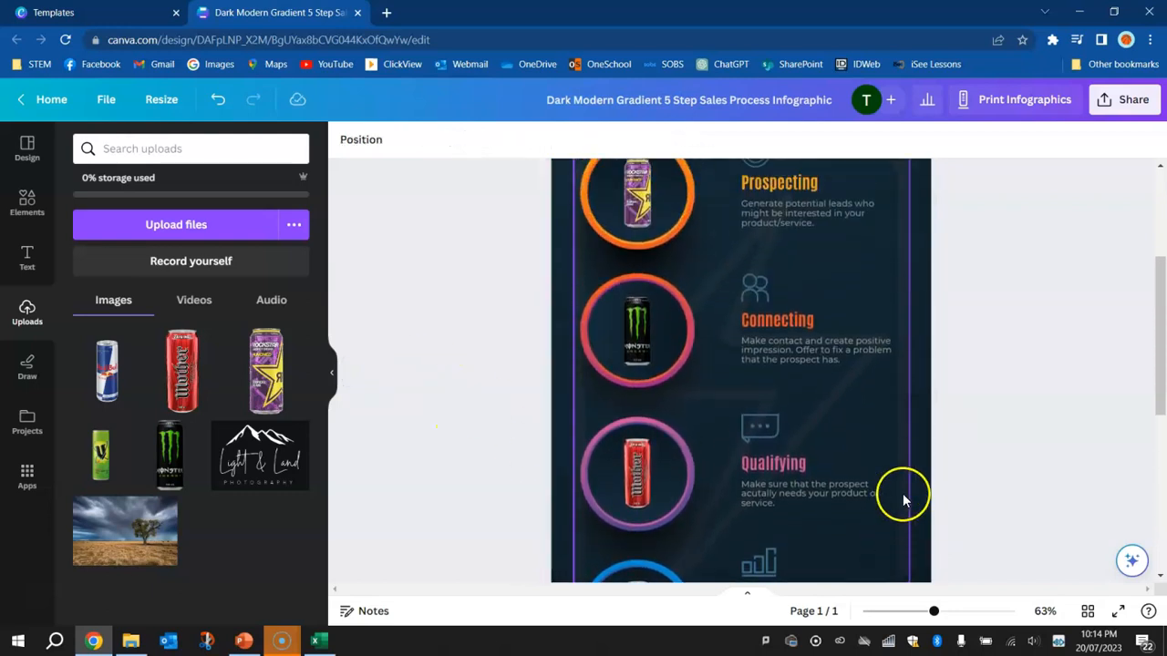
scroll(904, 501, "up", 1)
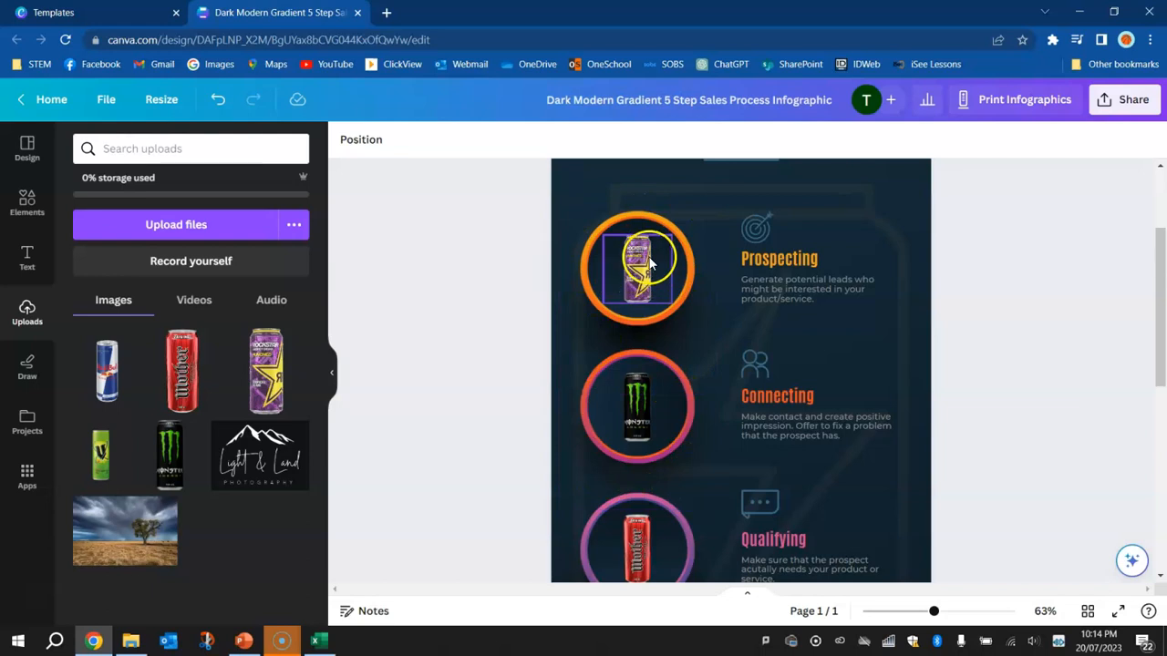
scroll(609, 207, "up", 5)
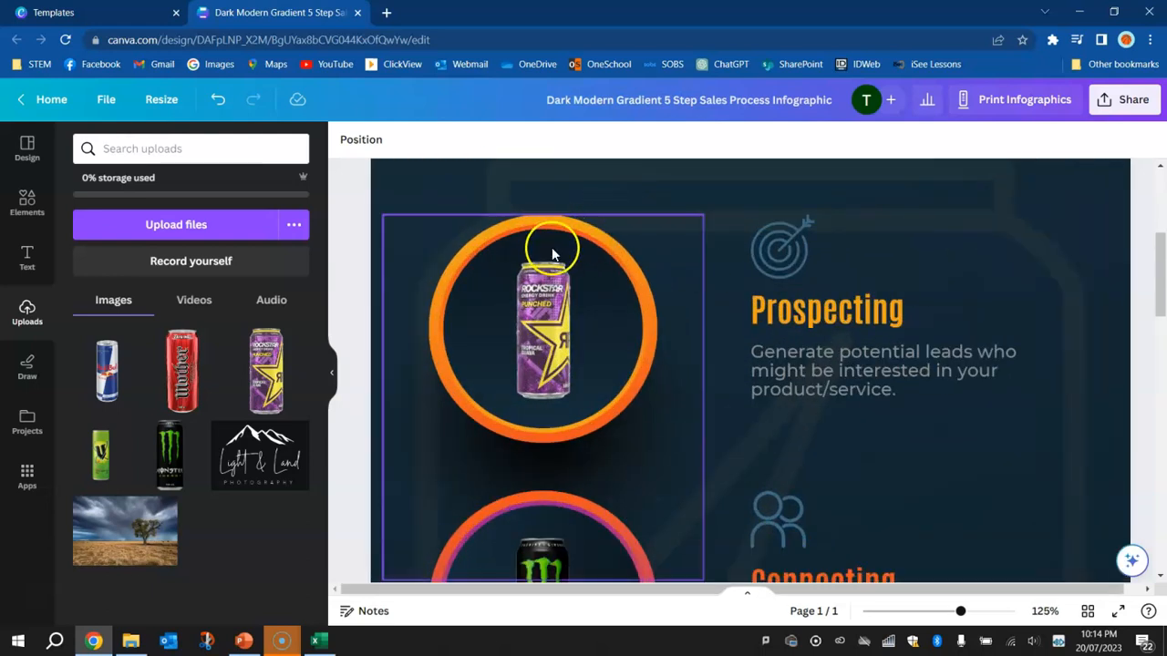
left_click(470, 248)
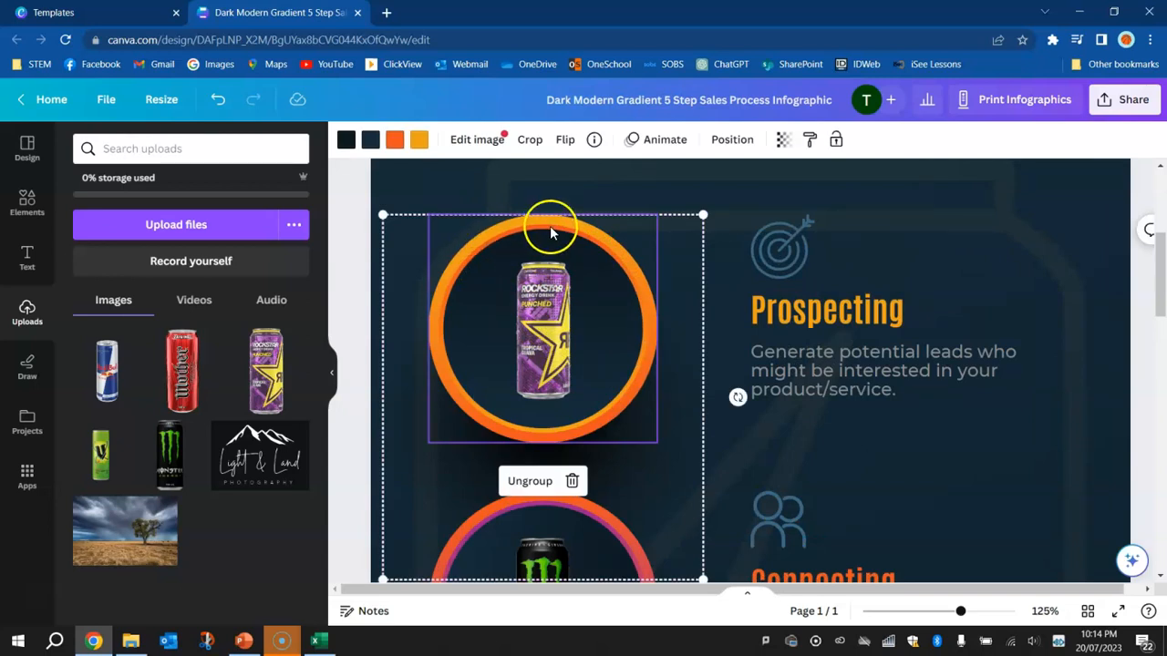
left_click_drag(524, 223, 461, 256)
key("ctrl+z")
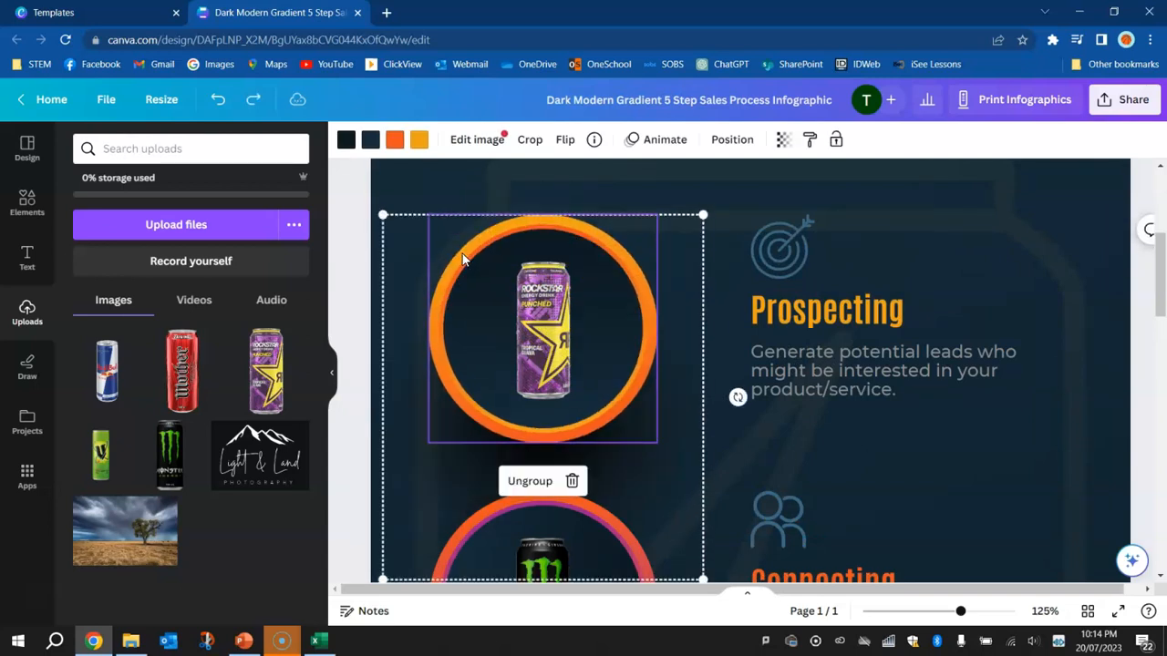
left_click(418, 142)
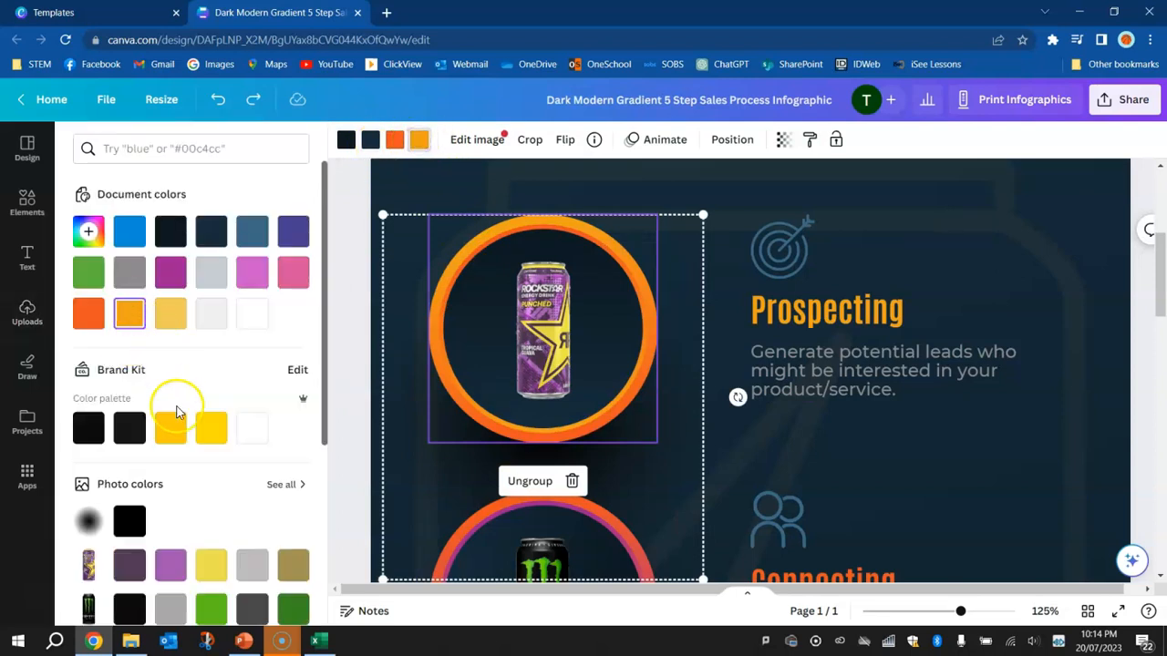
left_click(211, 430)
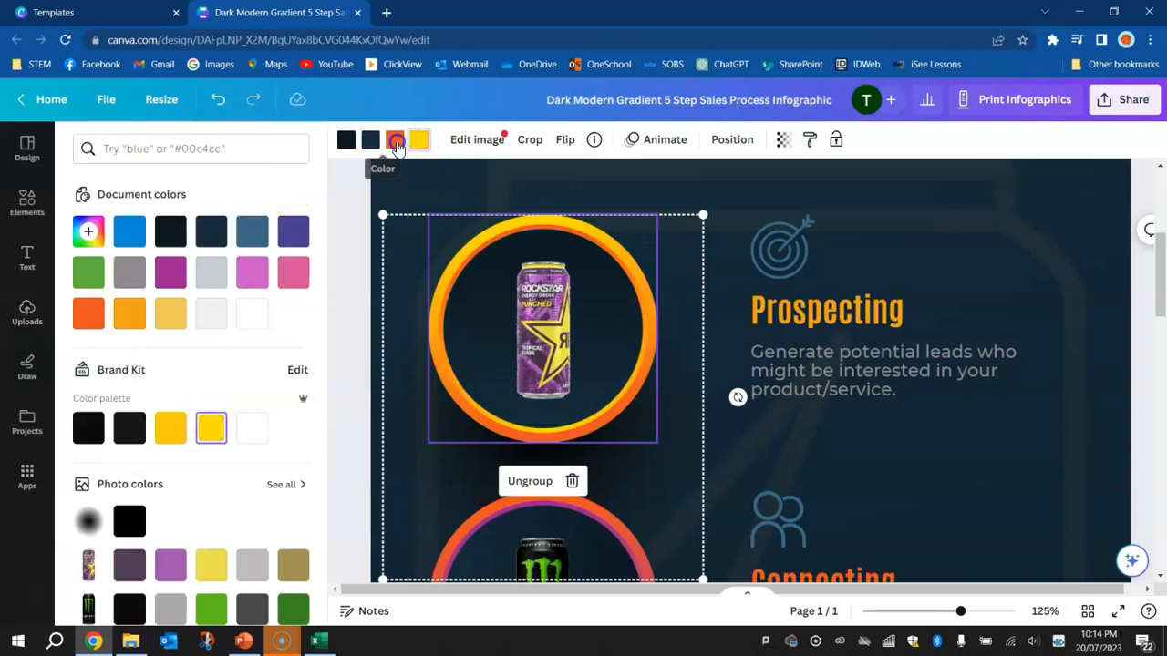
left_click(170, 272)
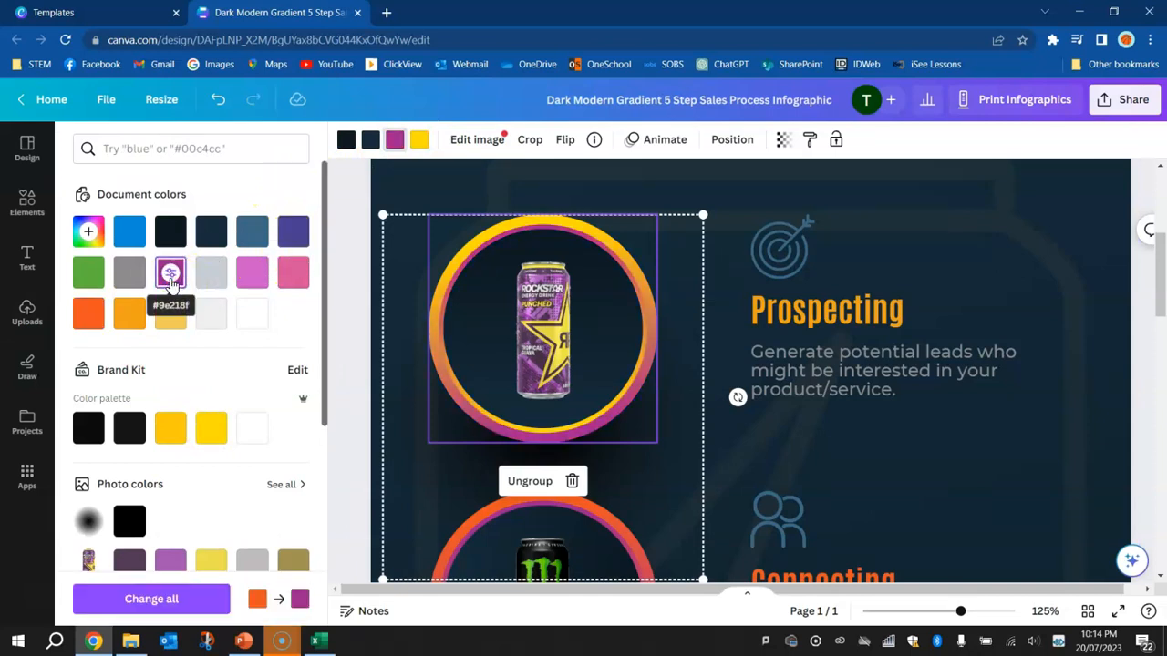
left_click(1145, 191)
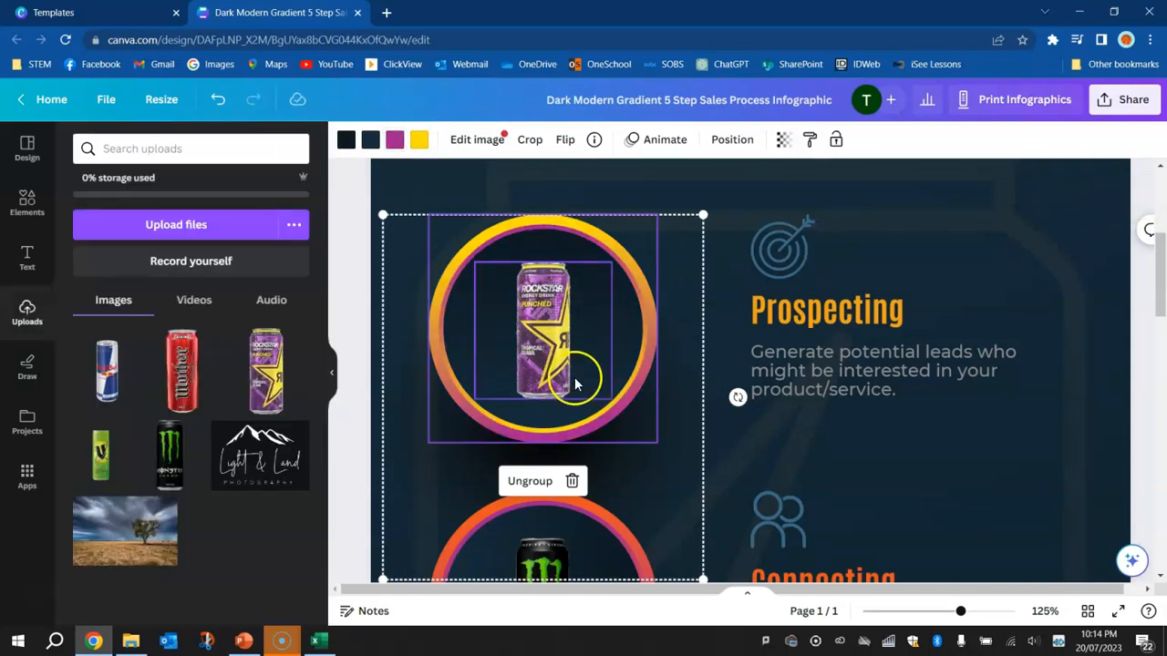
Recolour the ring around the Monster can beside Connecting with lime green for its upper part and black for its lower part
scroll(670, 393, "down", 4)
scroll(626, 346, "up", 2)
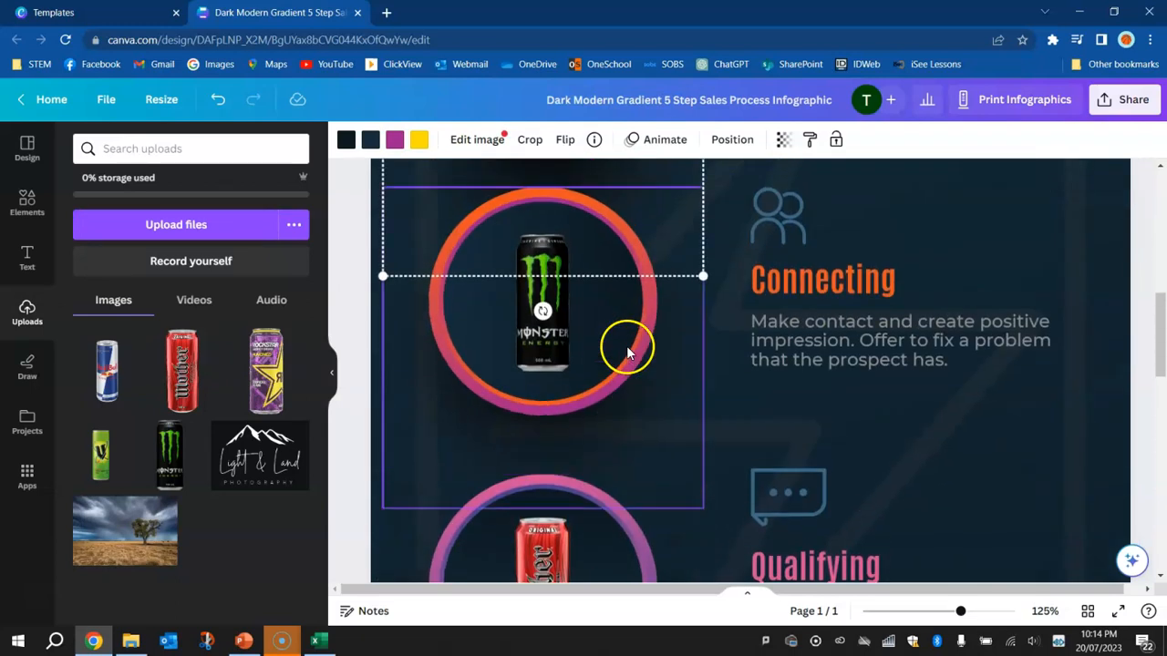
left_click(502, 204)
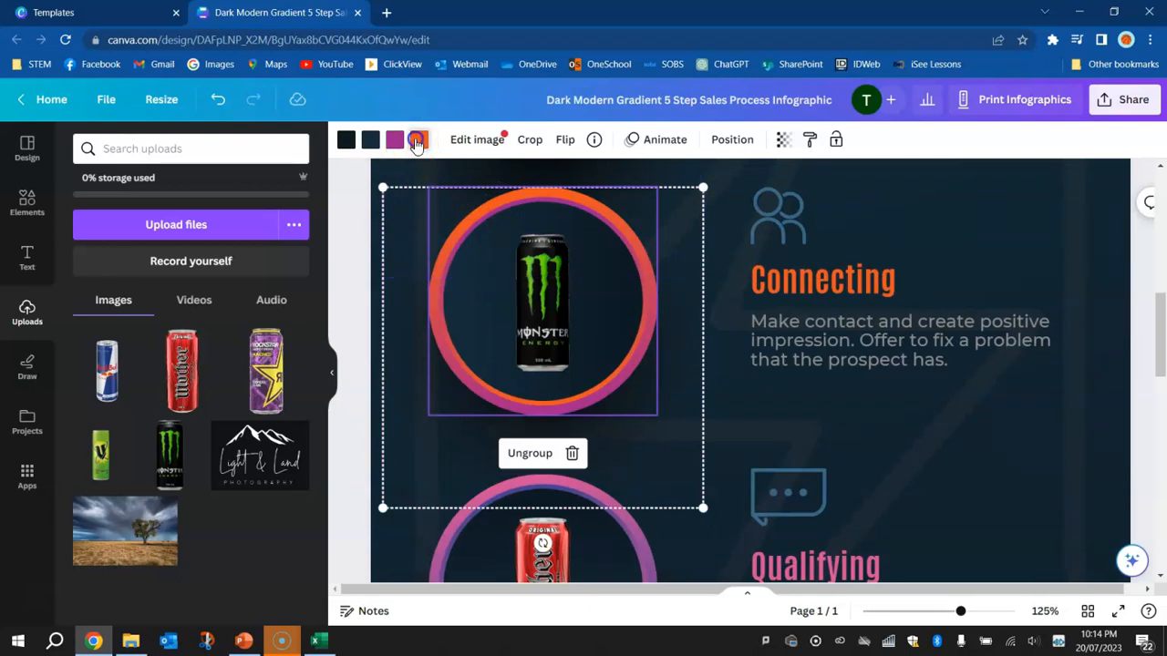
left_click(418, 139)
scroll(217, 419, "down", 2)
scroll(214, 419, "down", 3)
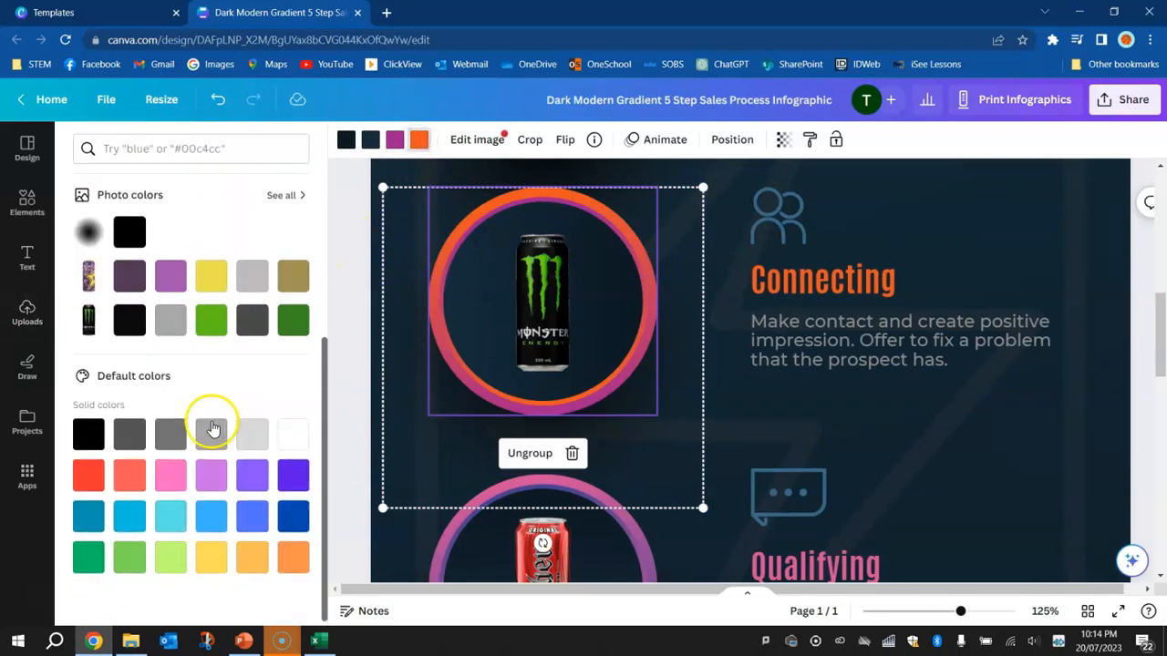
left_click(168, 549)
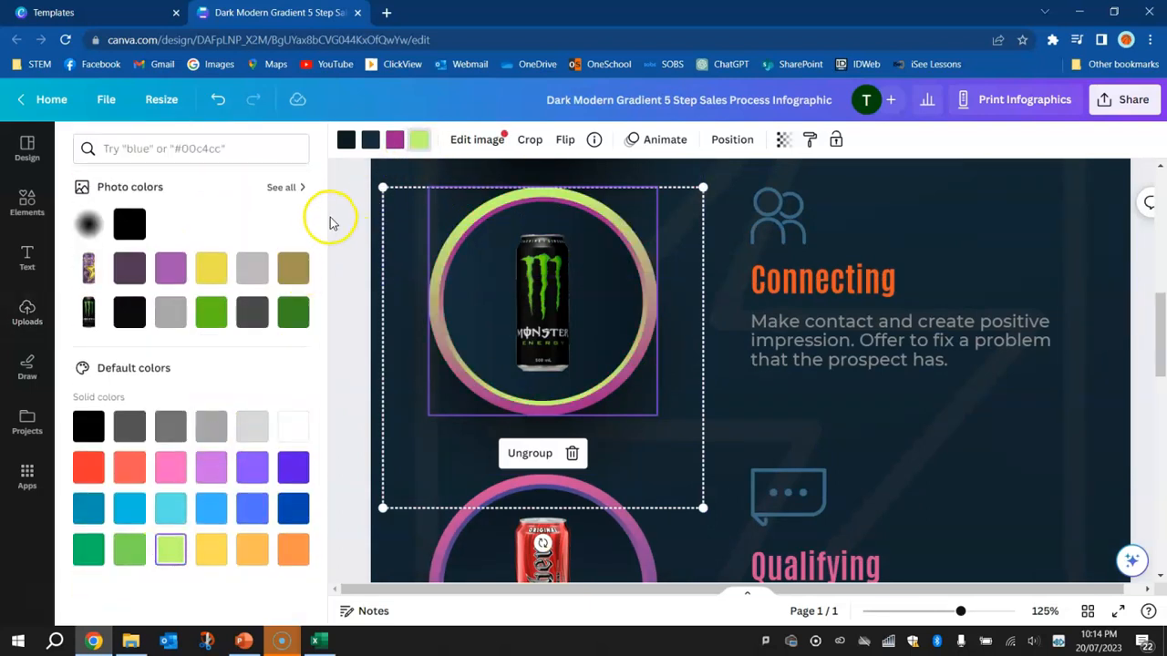
left_click(396, 140)
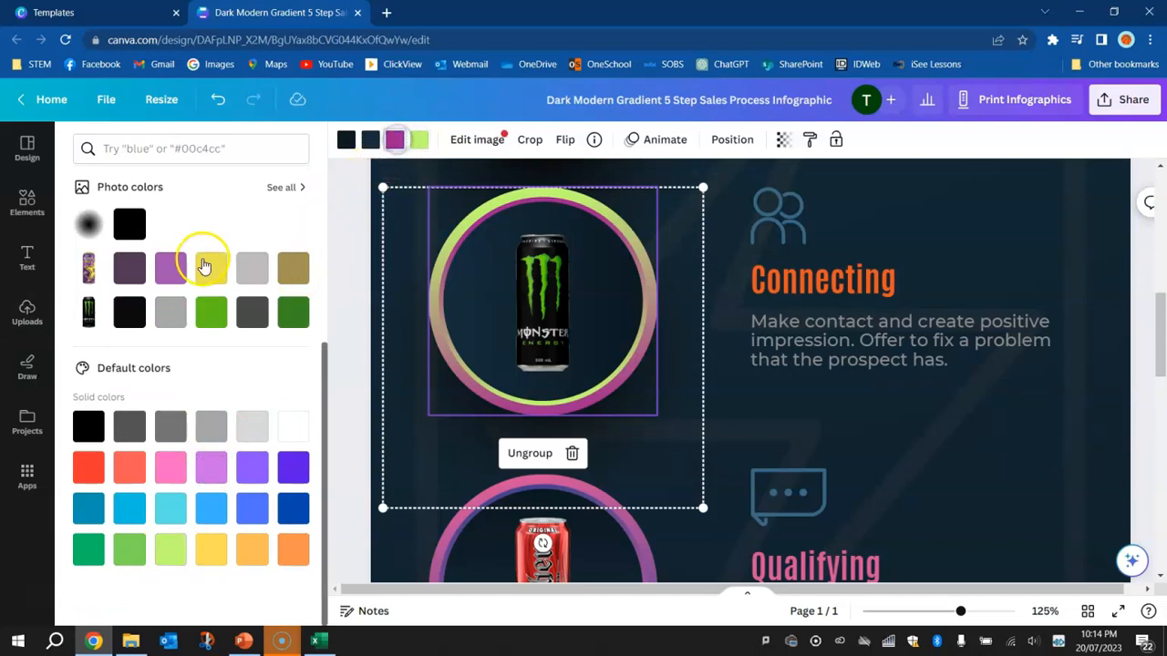
left_click(128, 227)
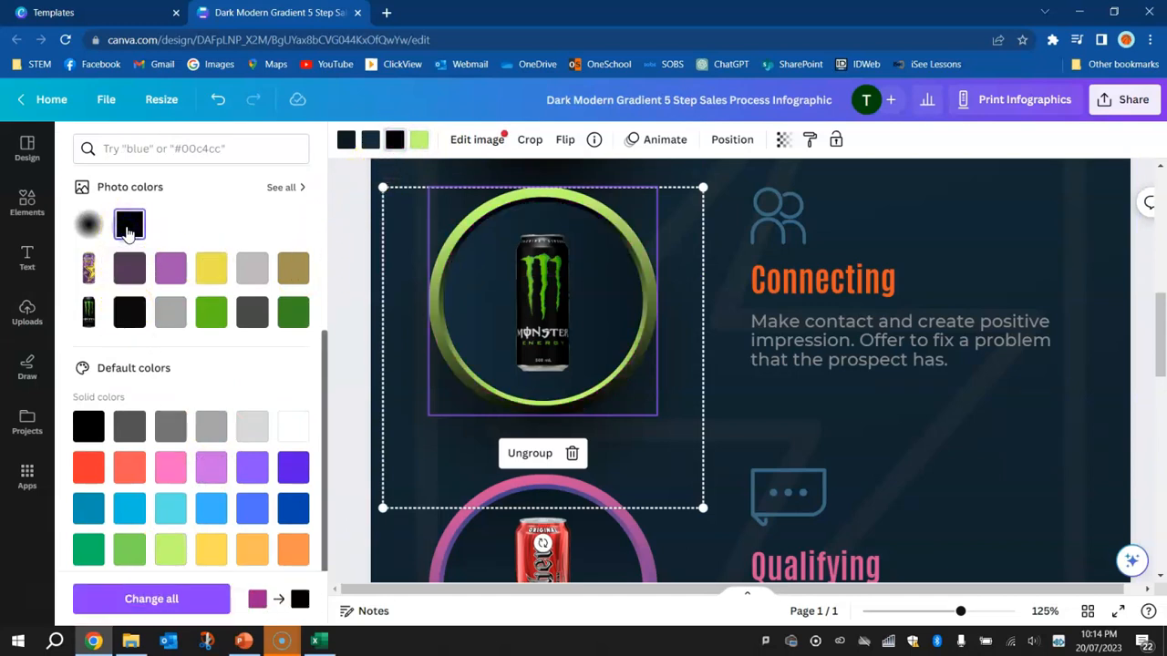
Change the lime green of the ring around the Monster can to Grass green #7ed957
left_click(420, 143)
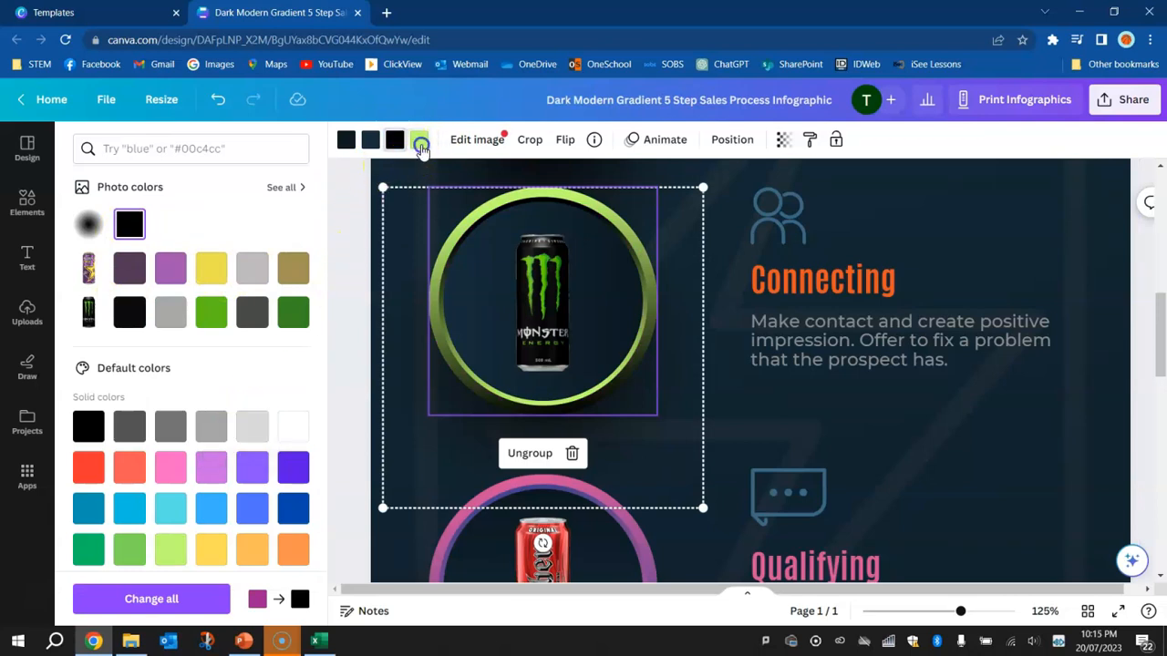
left_click(131, 551)
scroll(597, 289, "up", 2)
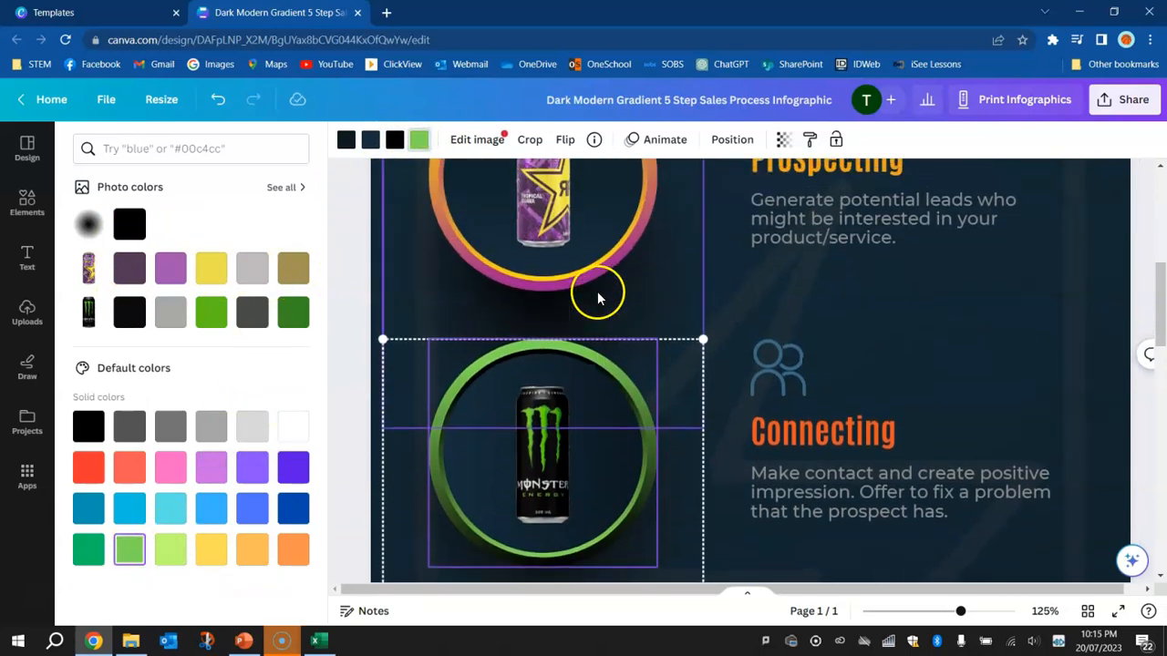
Recolour the ring around the Mother can beside Qualifying with bright red for its upper part and black for its lower part
scroll(596, 294, "down", 4)
scroll(598, 293, "down", 2)
left_click(648, 395)
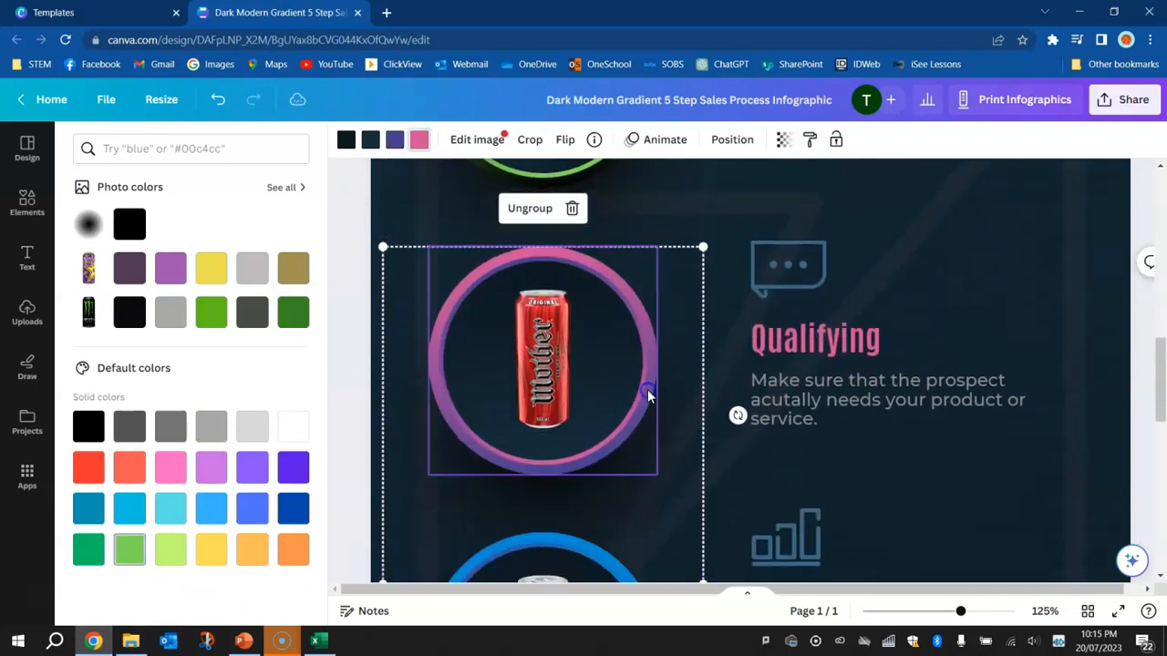
left_click(418, 138)
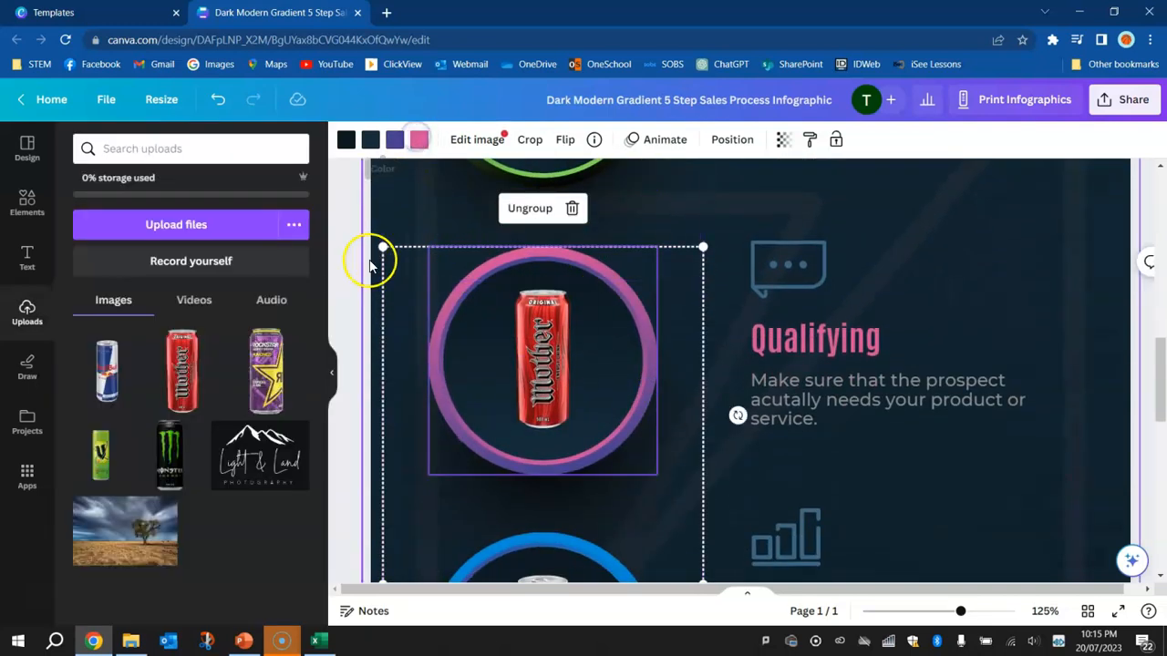
left_click(418, 139)
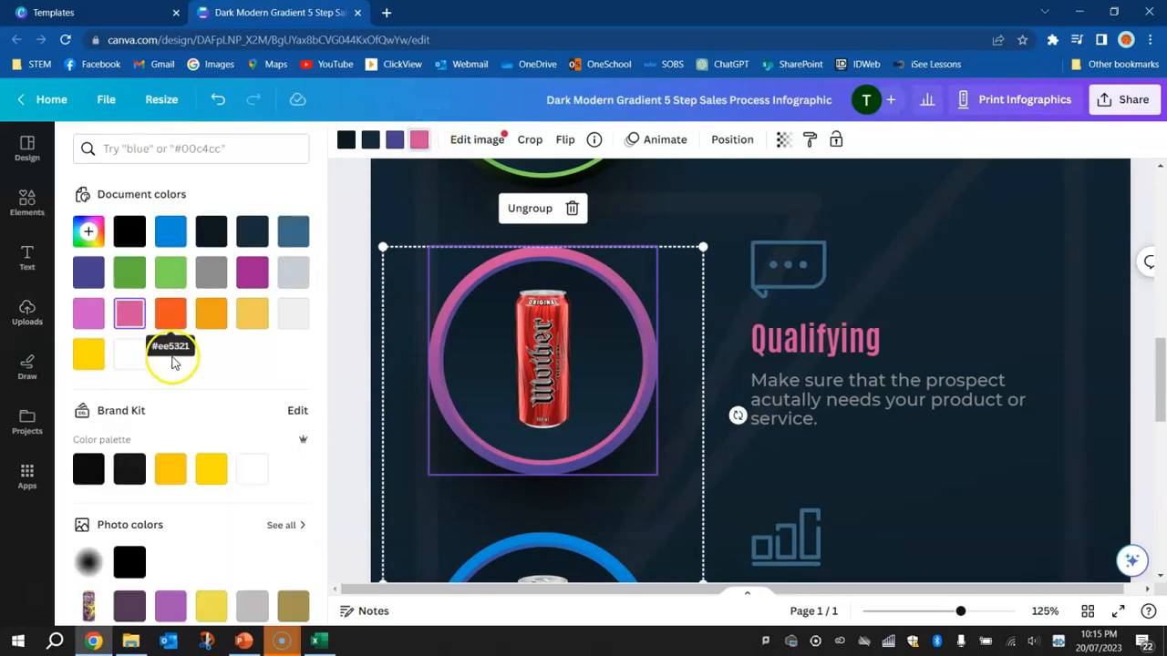
scroll(264, 408, "down", 4)
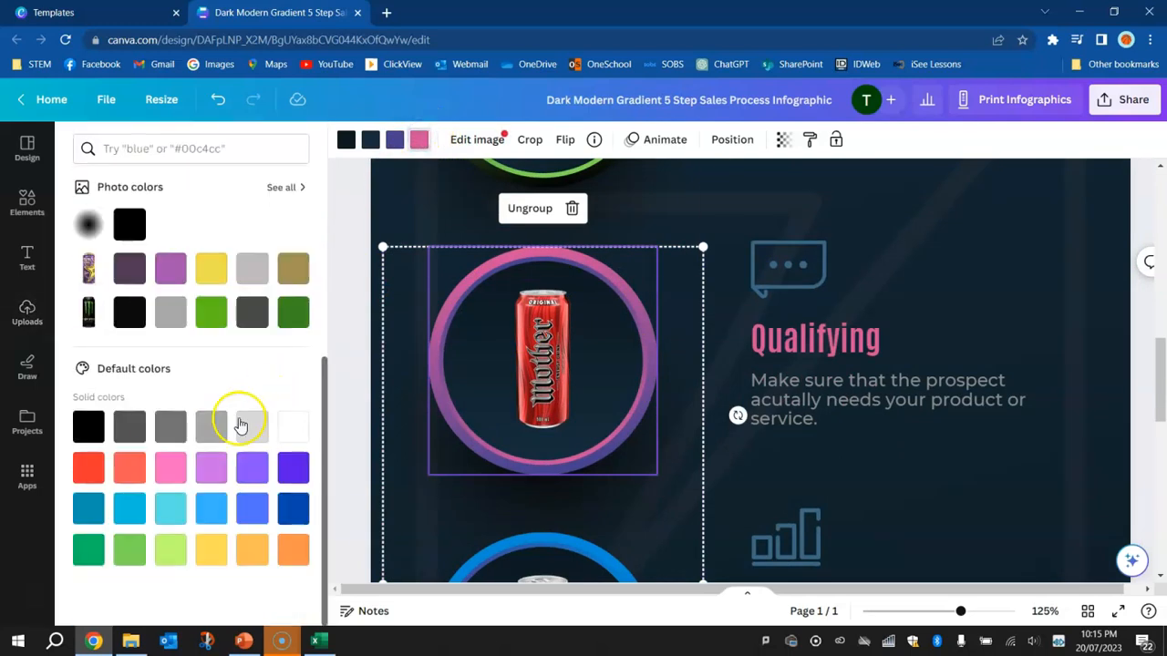
left_click(89, 468)
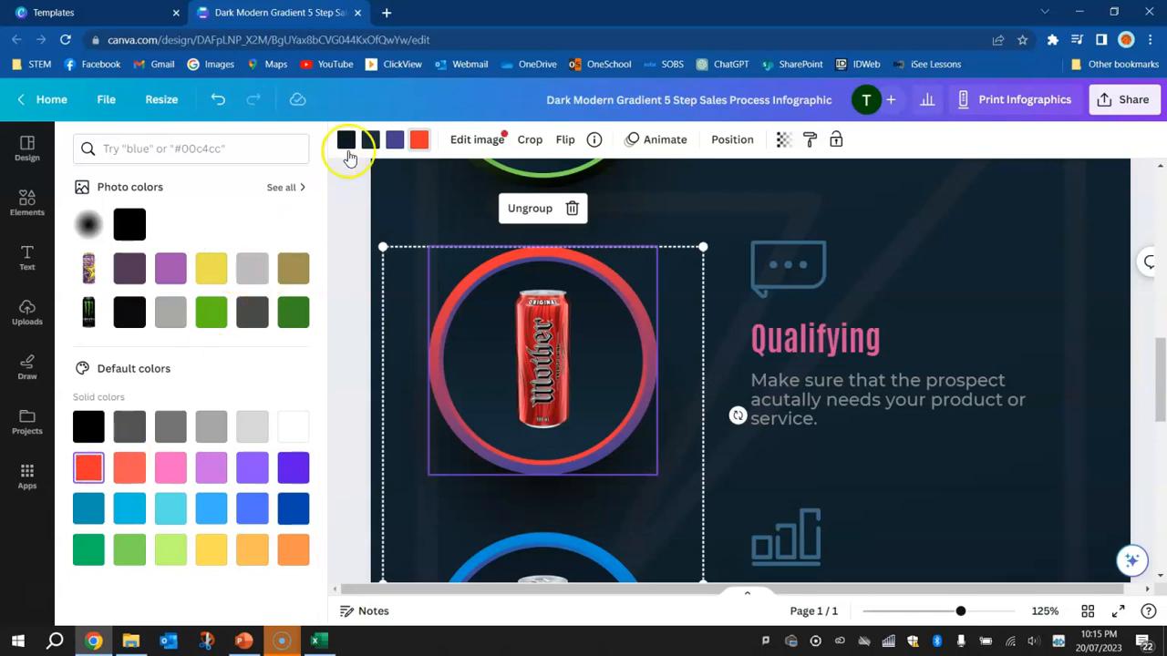
left_click(395, 138)
left_click(132, 313)
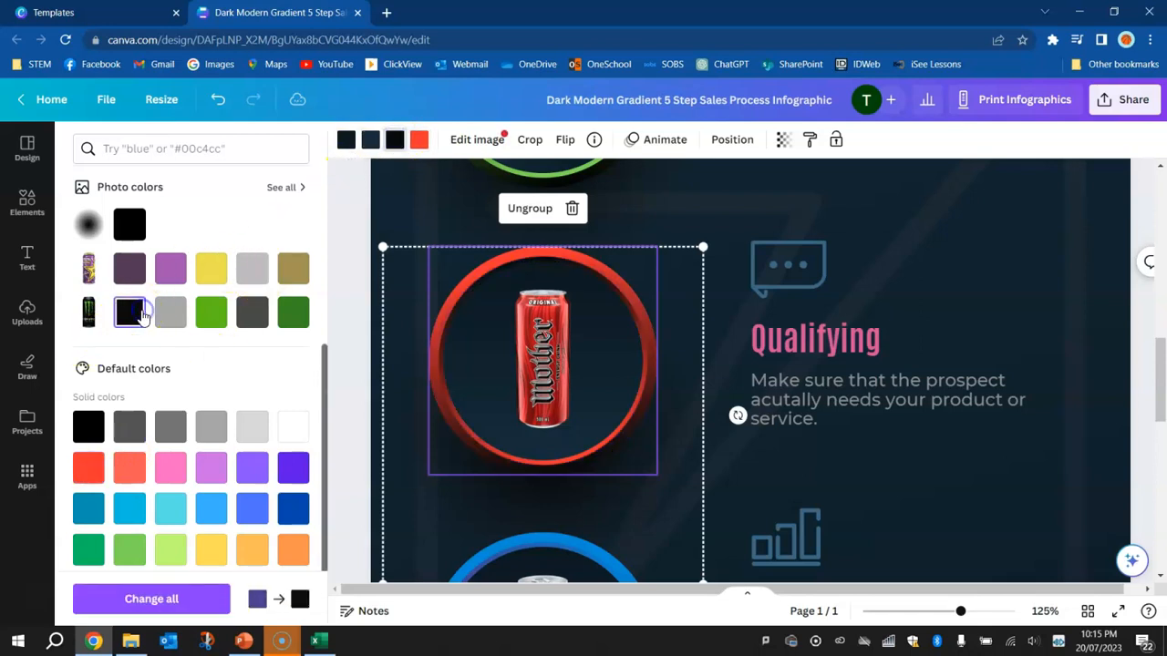
Try red #ff3131 as the lower fill colour inside the circle behind the Red Bull can, and undo the change
scroll(527, 364, "down", 3)
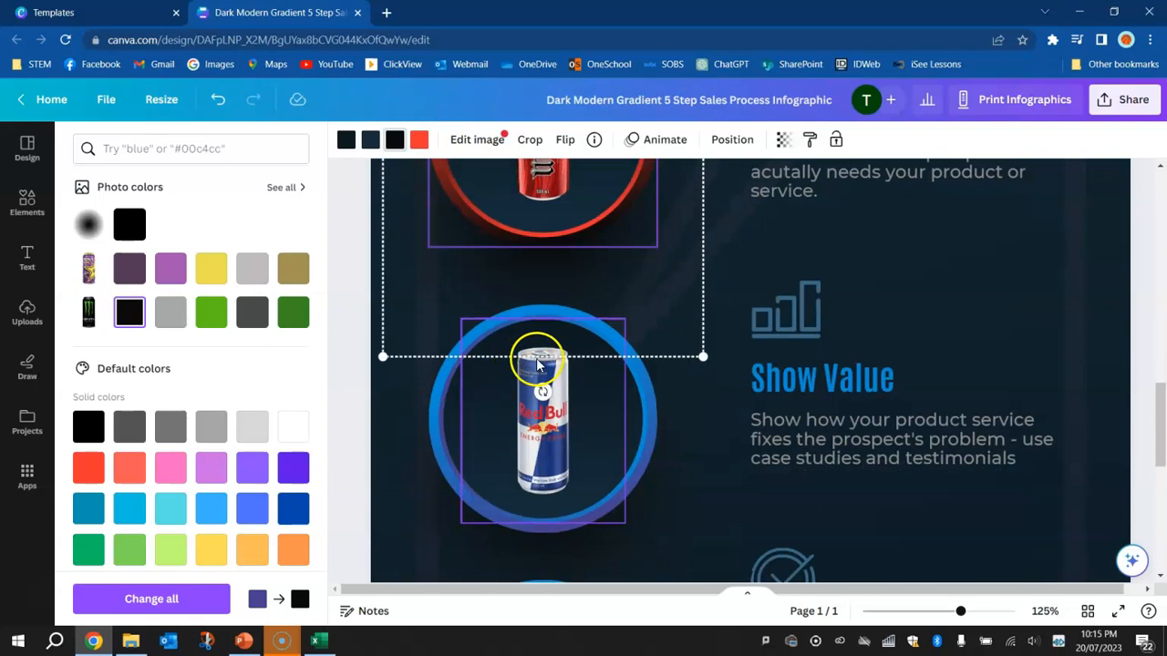
left_click(649, 399)
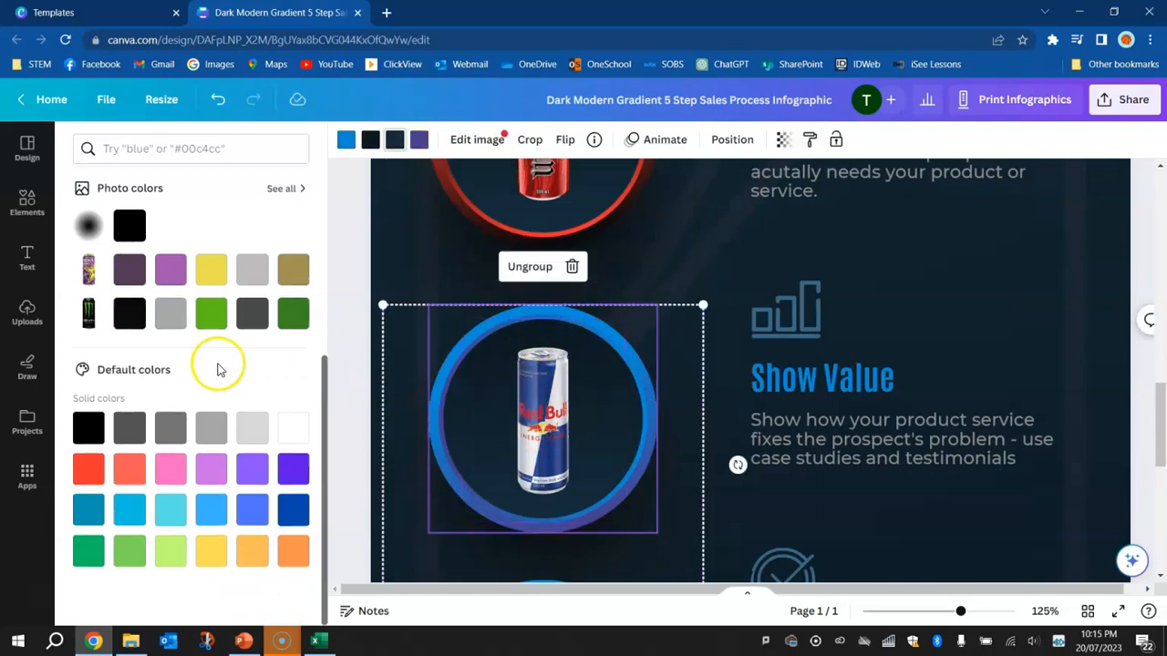
scroll(217, 369, "up", 1)
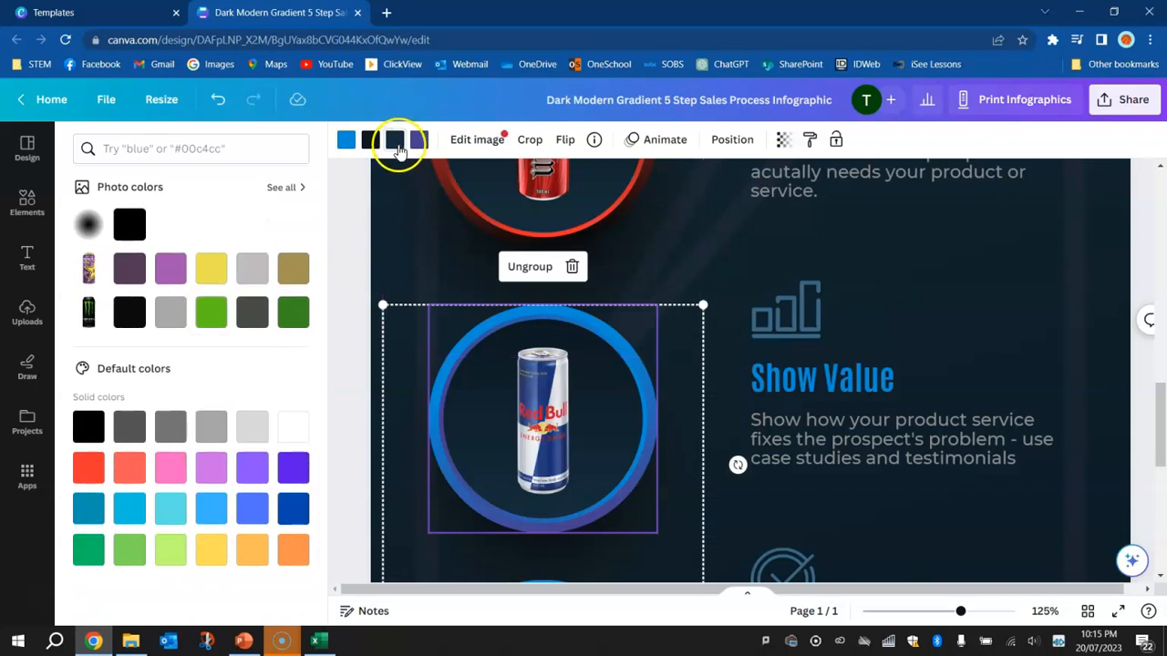
left_click(396, 141)
left_click(395, 139)
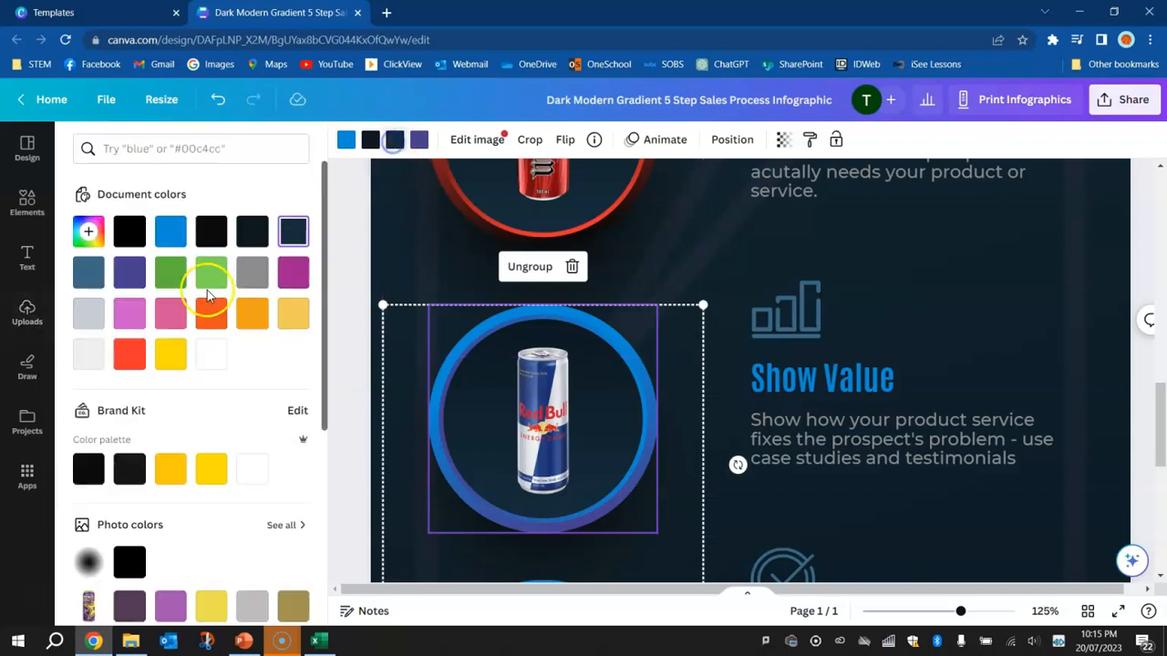
left_click(129, 352)
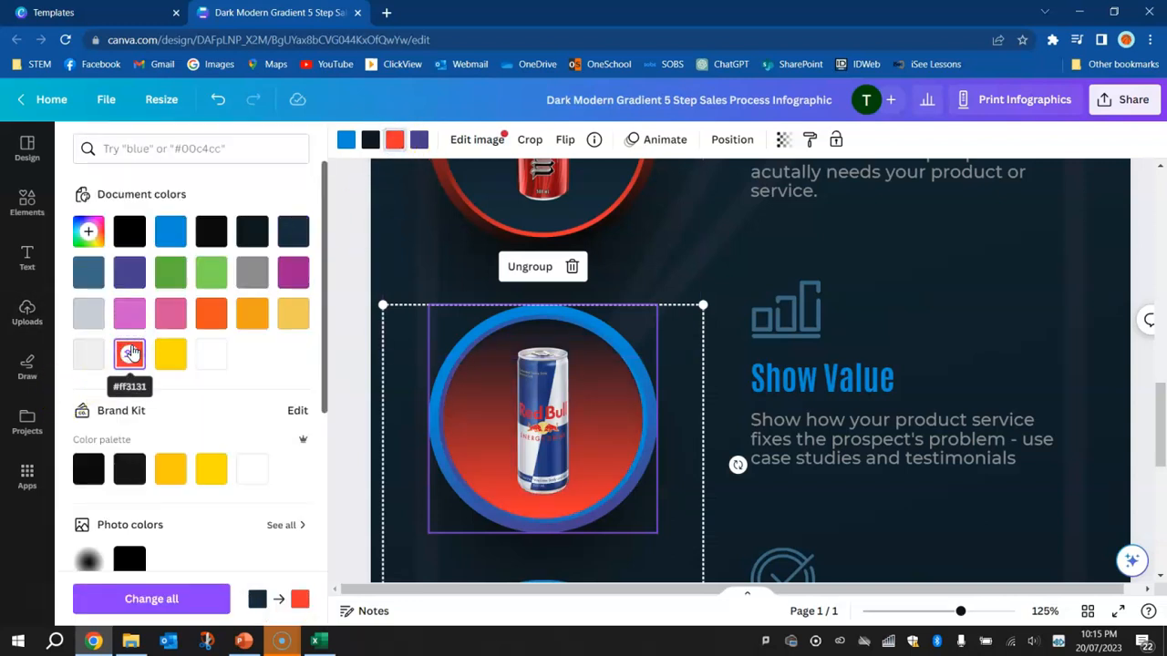
key("ctrl+z")
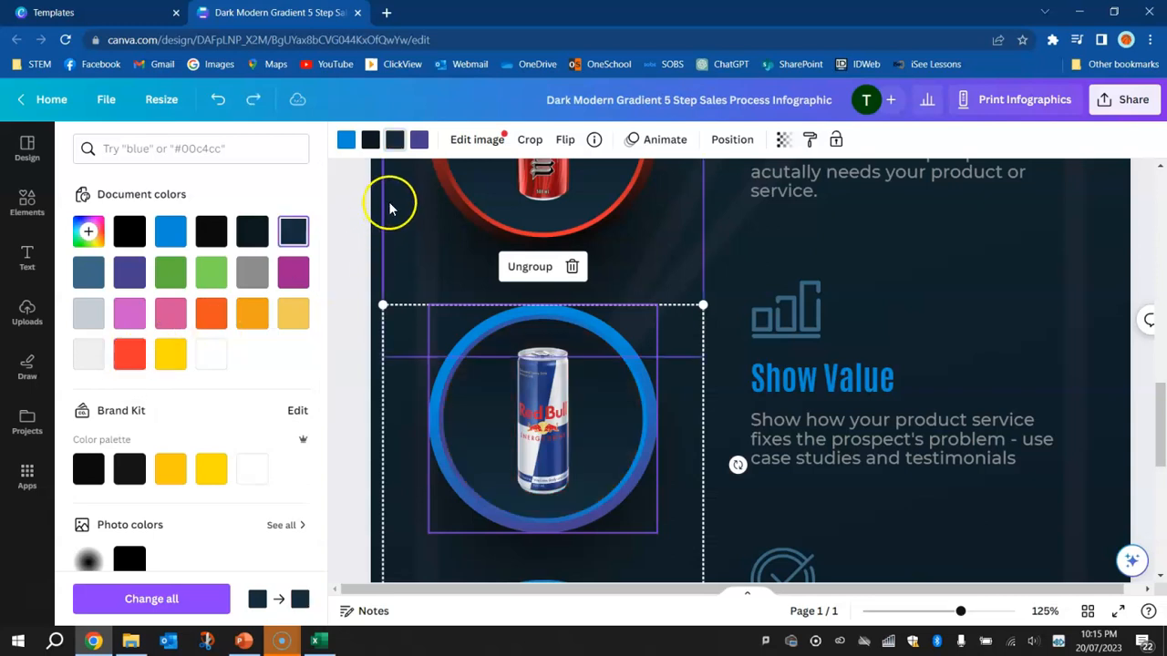
Recolour the lower part of the ring around the Red Bull can beside Show Value with dark blue
left_click(416, 139)
scroll(192, 361, "down", 3)
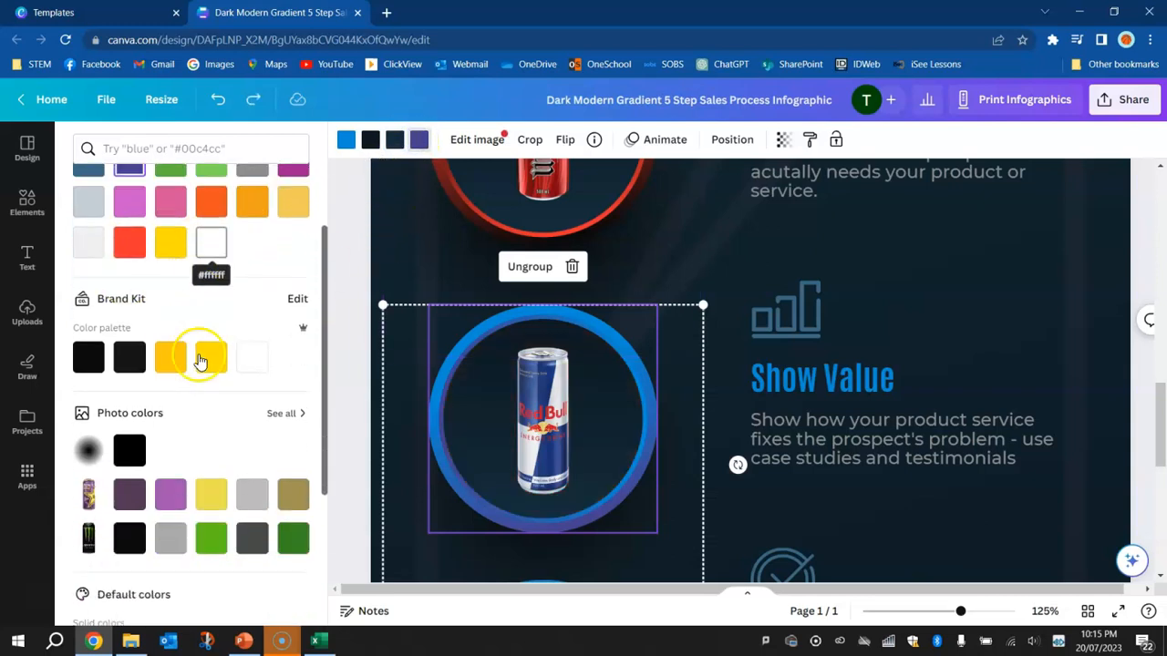
left_click(290, 510)
Try bright red #ff3131 for the two dark colours of the circle behind the Red Bull can, undoing each change
left_click(394, 140)
left_click(95, 471)
key("ctrl+z")
left_click(369, 144)
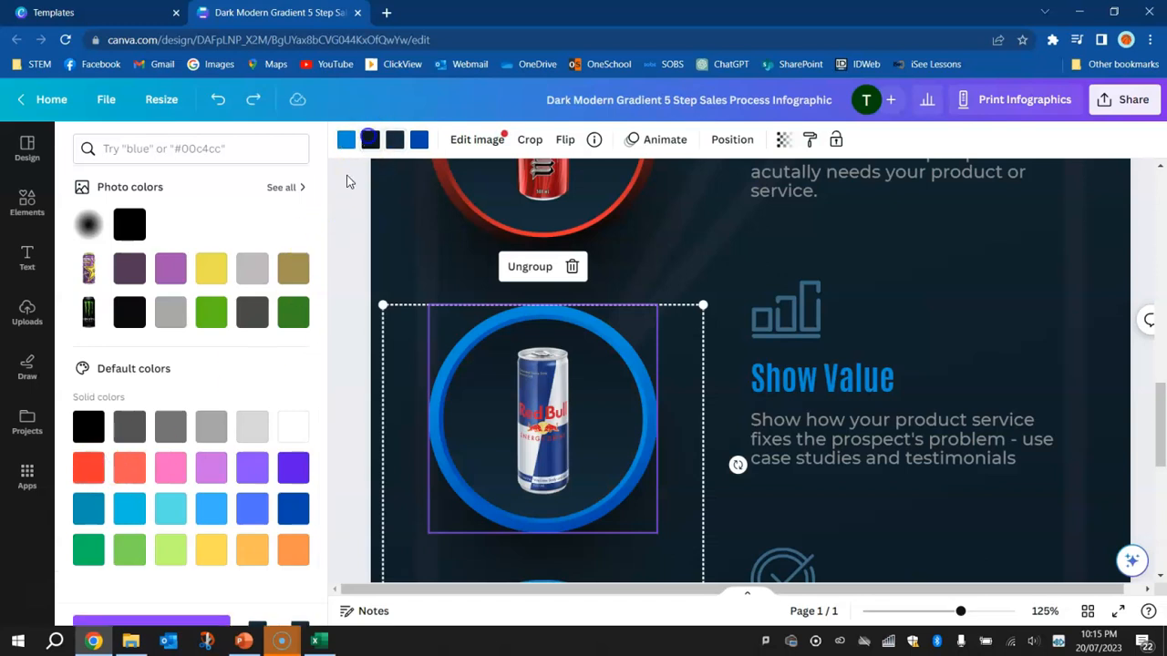
left_click(87, 463)
key("ctrl+z")
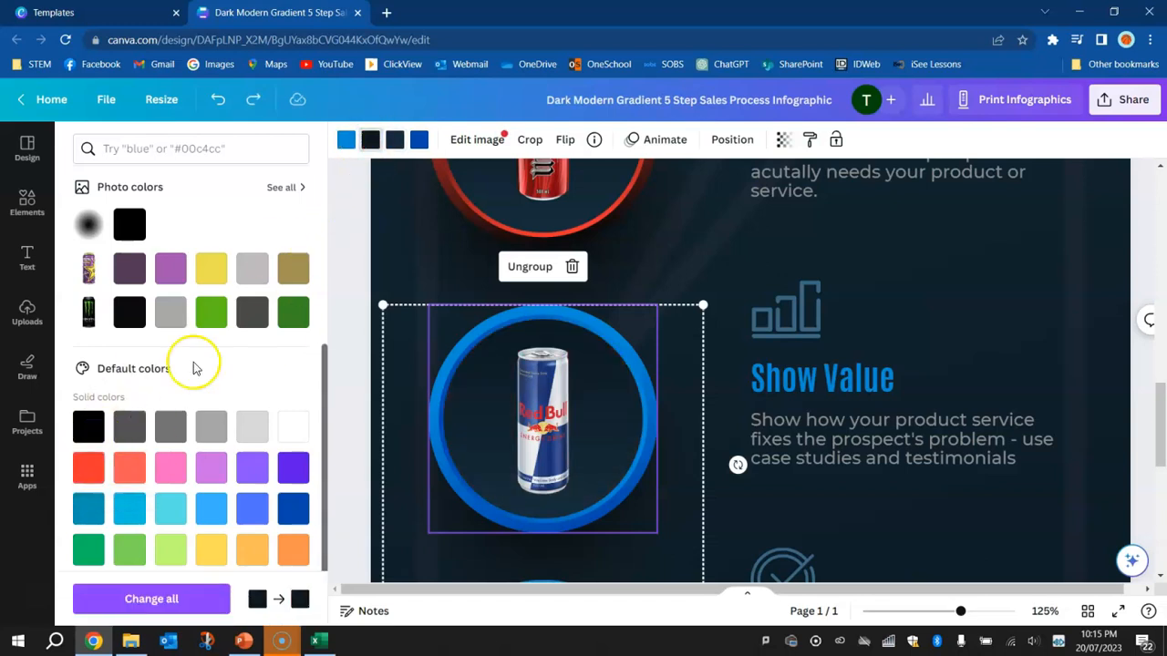
Recolour the upper part of the ring around the Red Bull can with Gray #a6a6a6
left_click(348, 140)
left_click(88, 469)
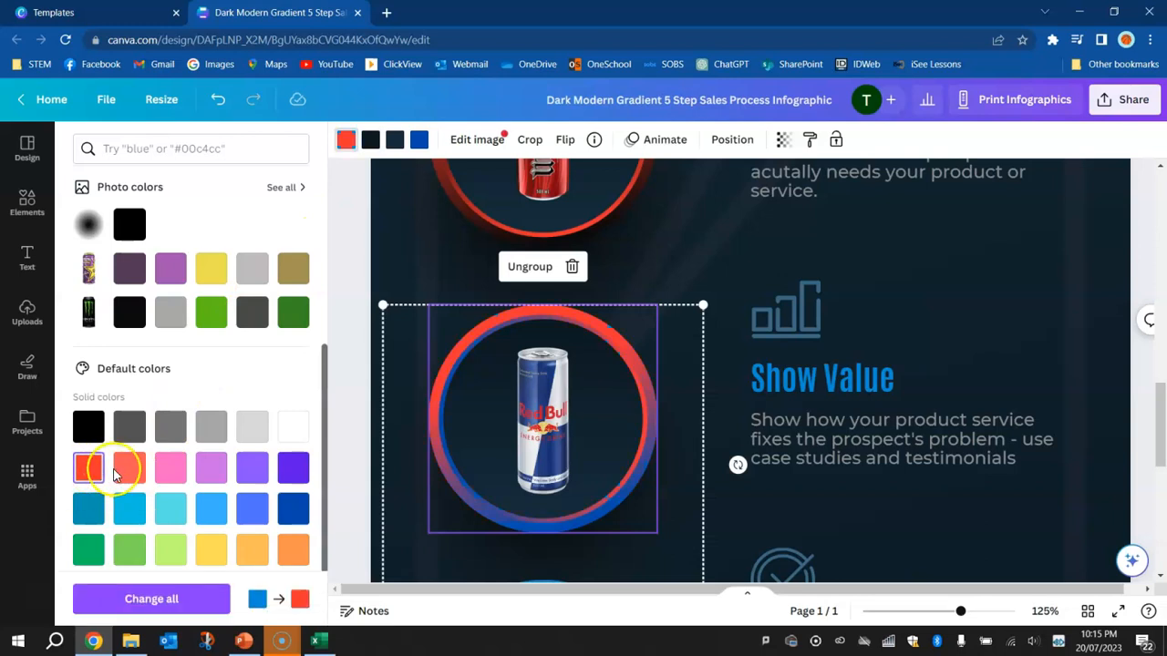
left_click(208, 438)
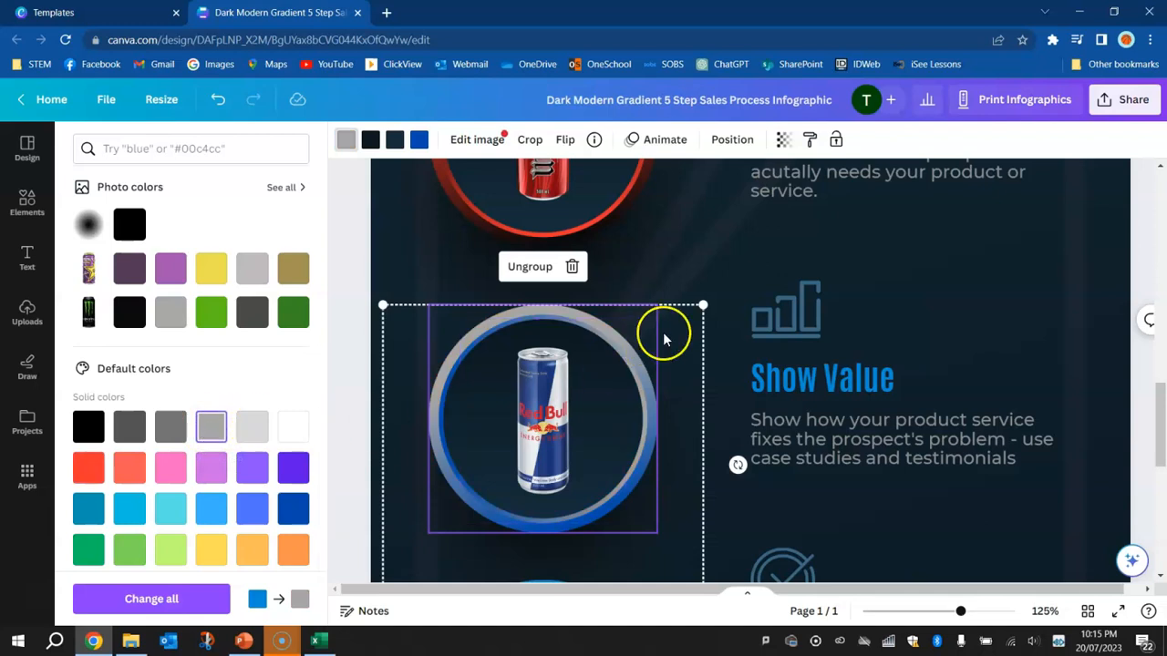
Try black as the fill behind the V can beside Closing, undo it, and recolour the upper part of its ring yellow
scroll(674, 406, "down", 5)
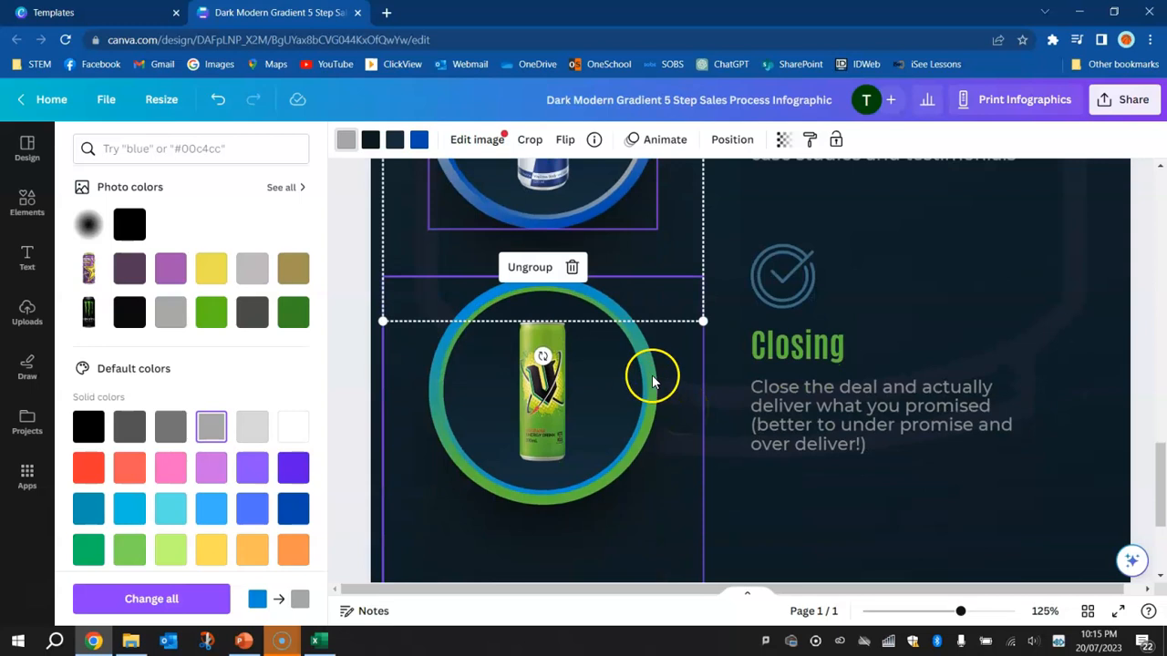
left_click(651, 376)
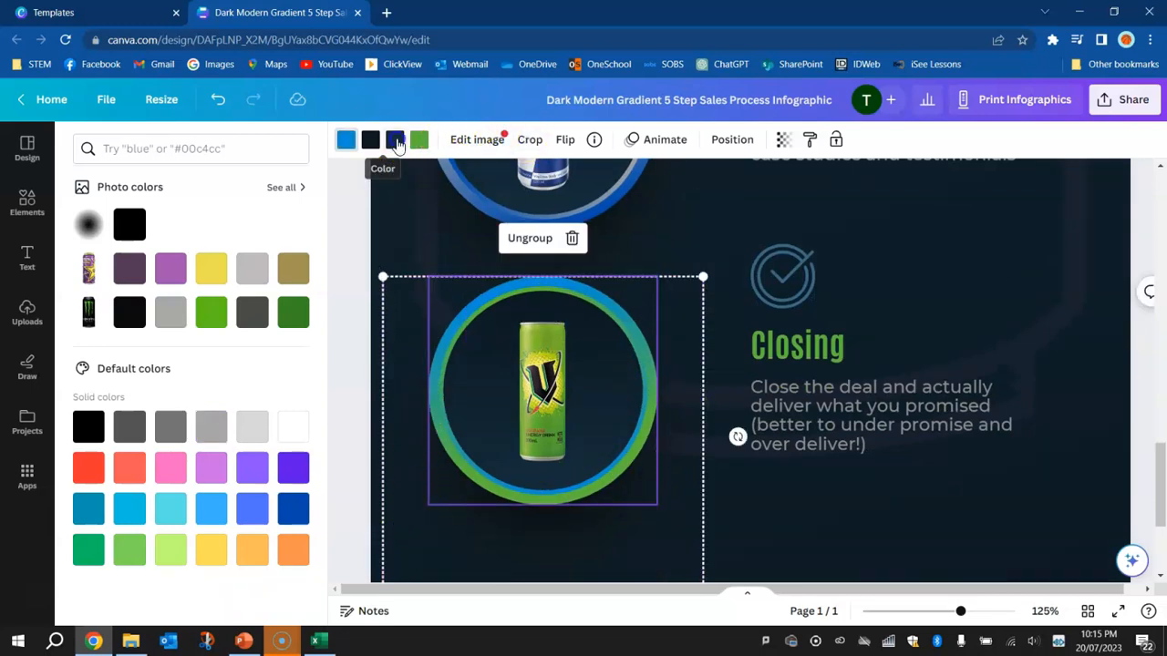
left_click(132, 312)
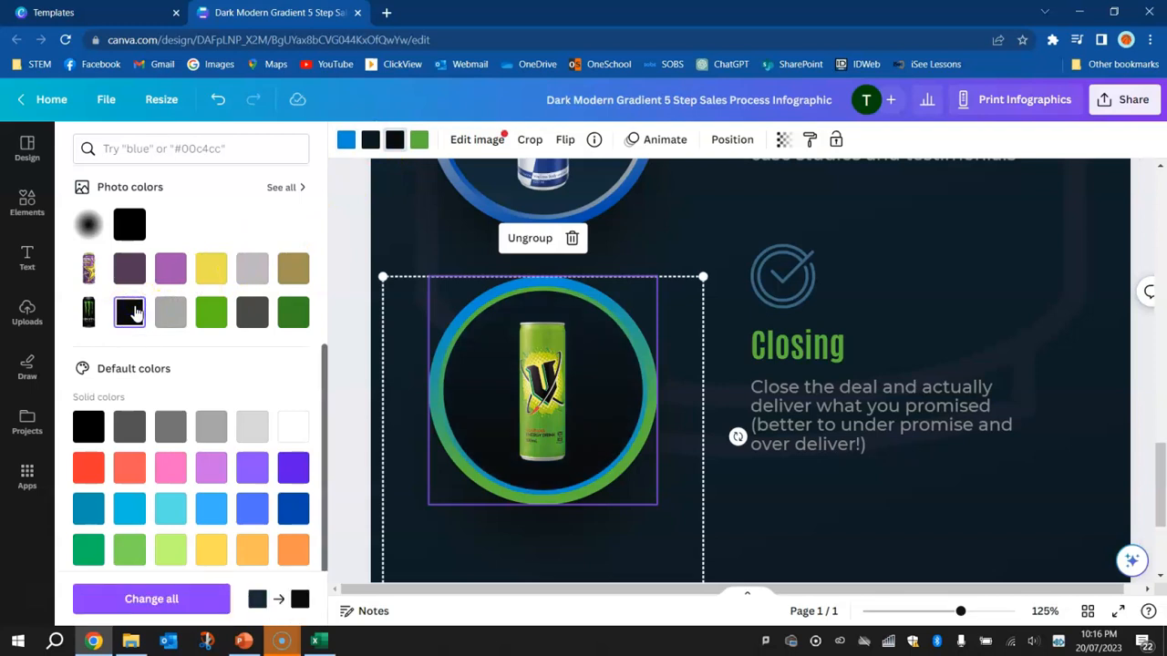
key("ctrl+z")
left_click(346, 138)
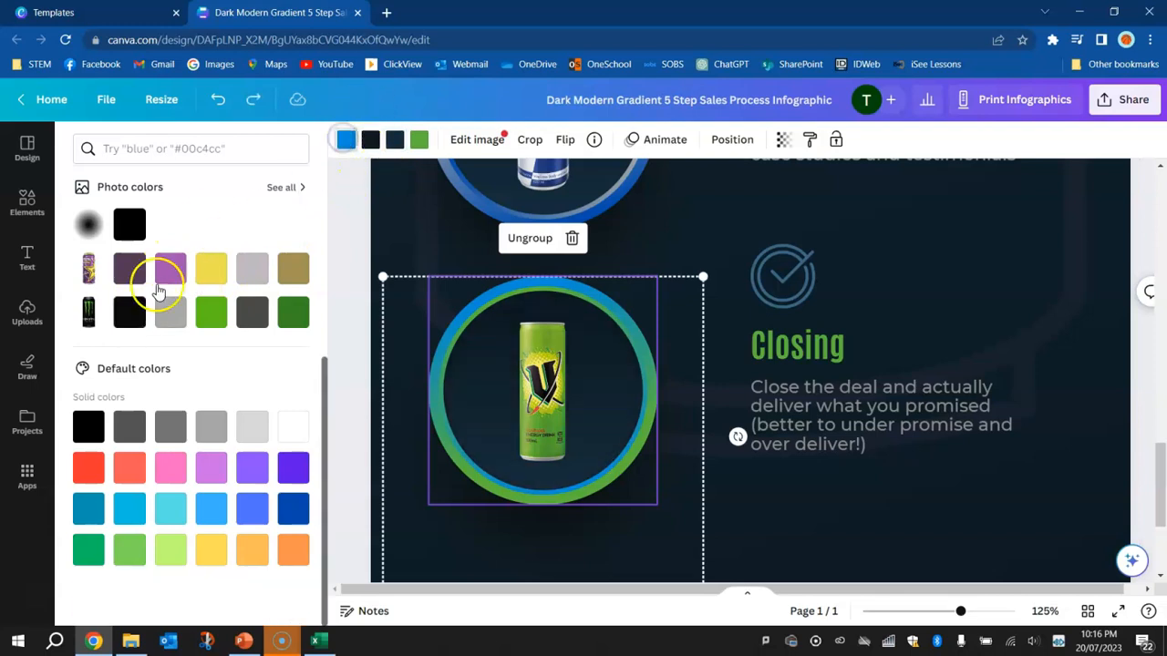
left_click(130, 313)
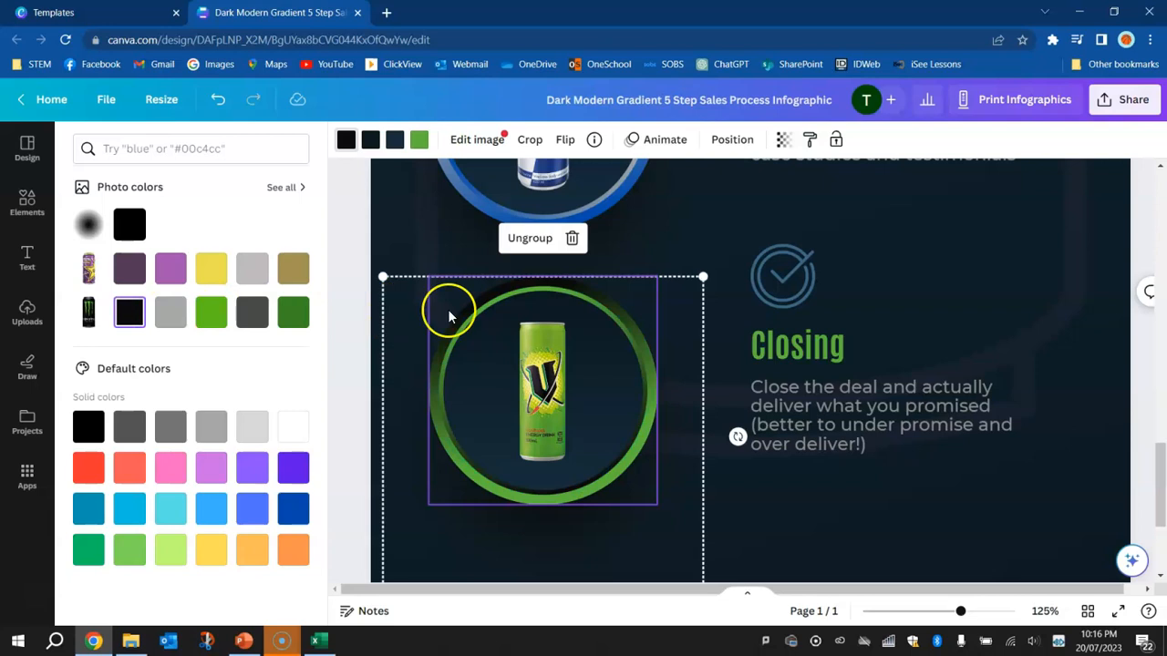
left_click(211, 275)
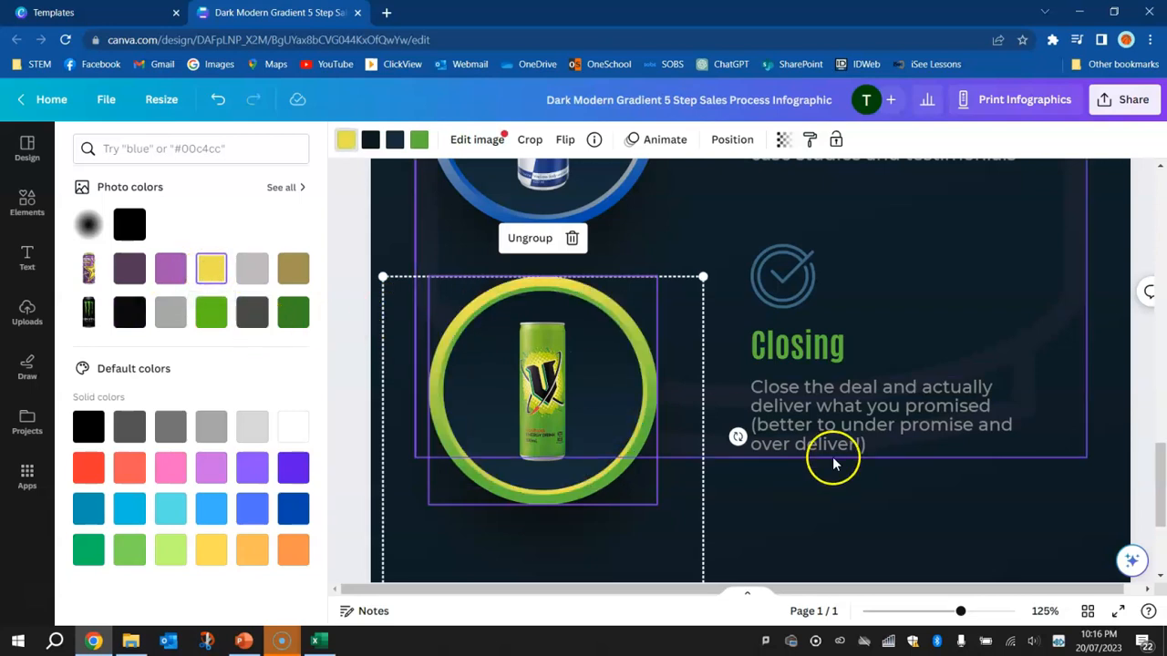
Look over the infographic as a whole to check the ring colours around the drink cans
left_click(944, 612)
left_click_drag(945, 612, 917, 612)
left_click(975, 419)
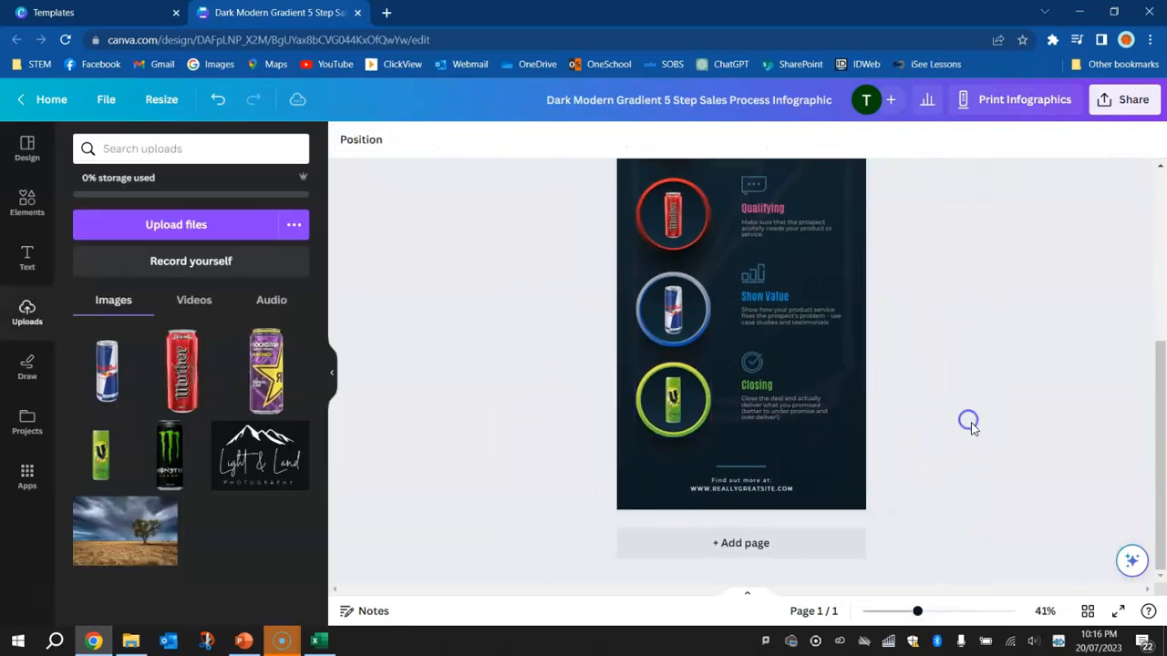
scroll(971, 423, "up", 4)
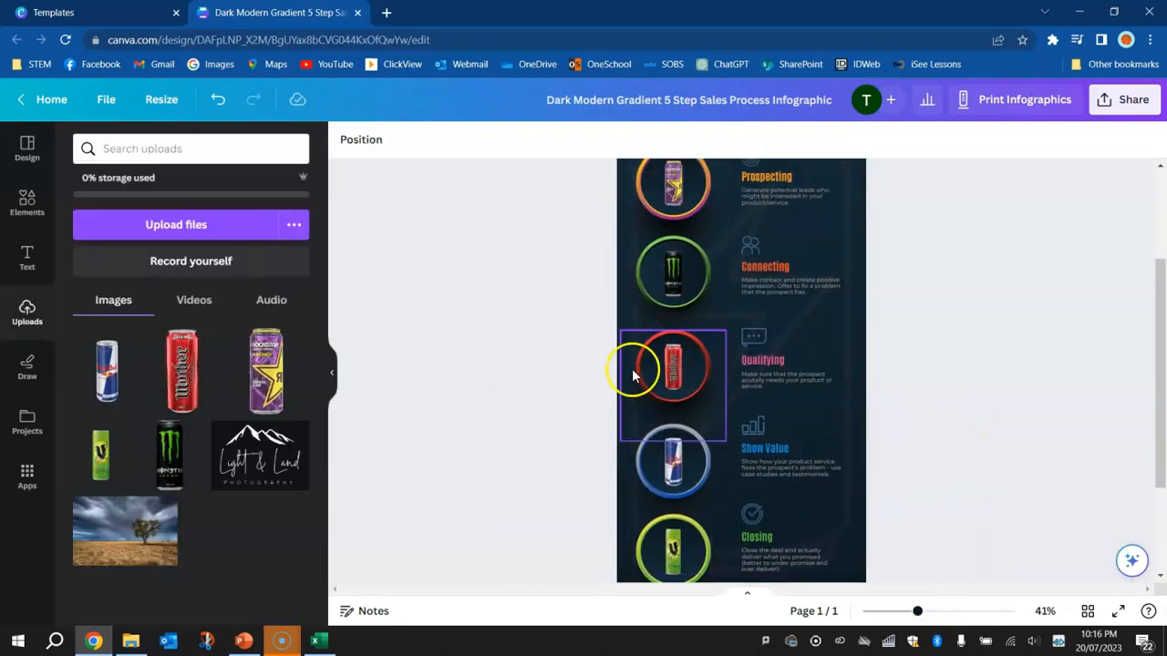
scroll(670, 264, "up", 2)
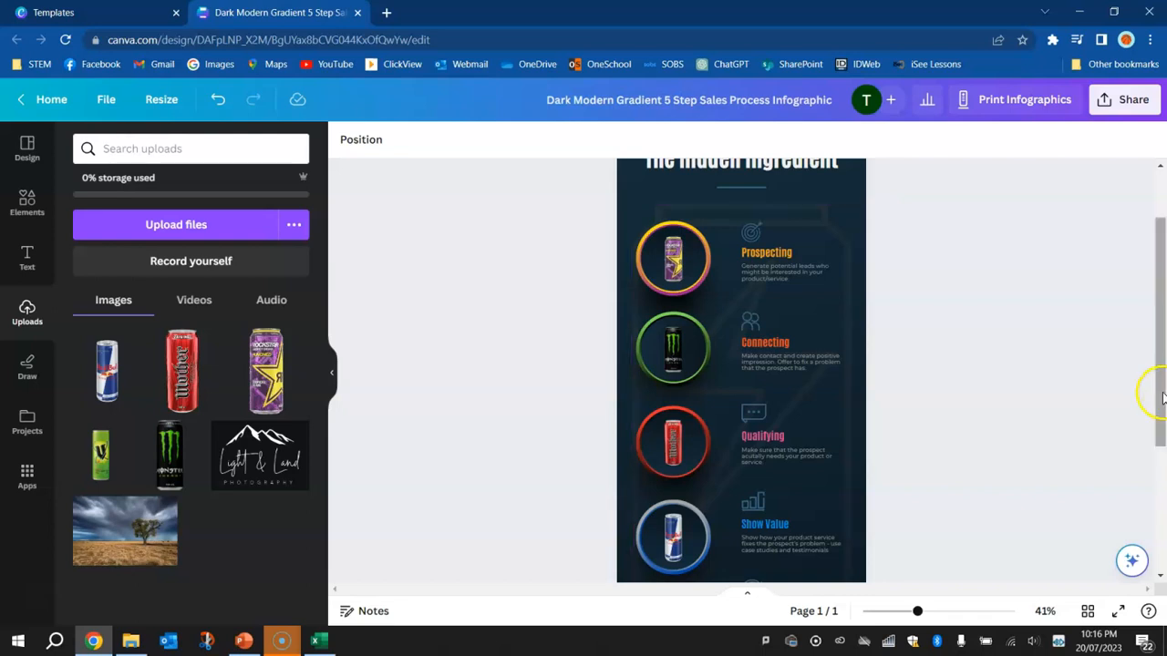
Recolour the Prospecting heading light purple #cc57c7 and replace its text with ROCKSTAR
scroll(860, 301, "up", 3)
scroll(861, 300, "up", 3)
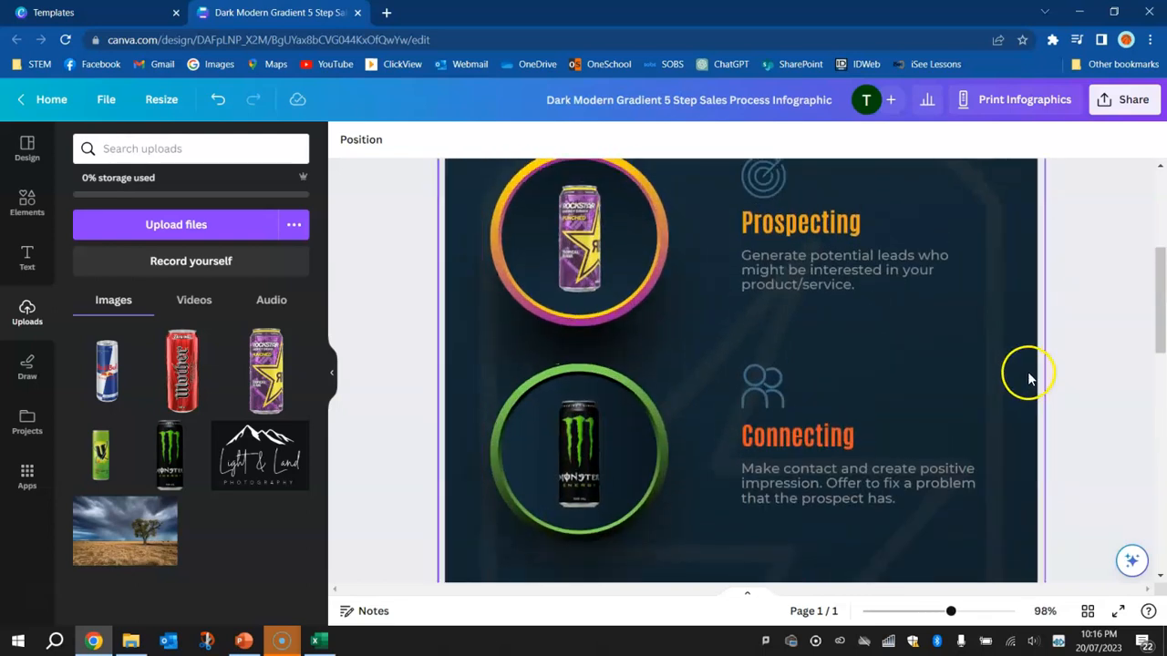
scroll(1028, 372, "up", 2)
left_click(776, 299)
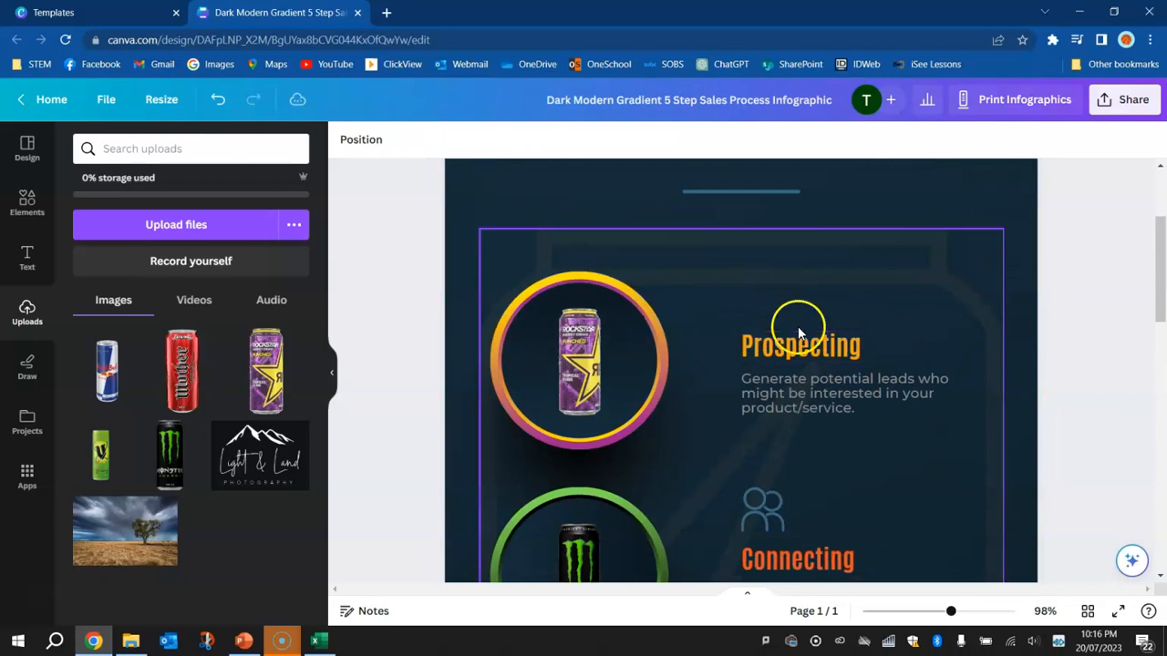
left_click(801, 355)
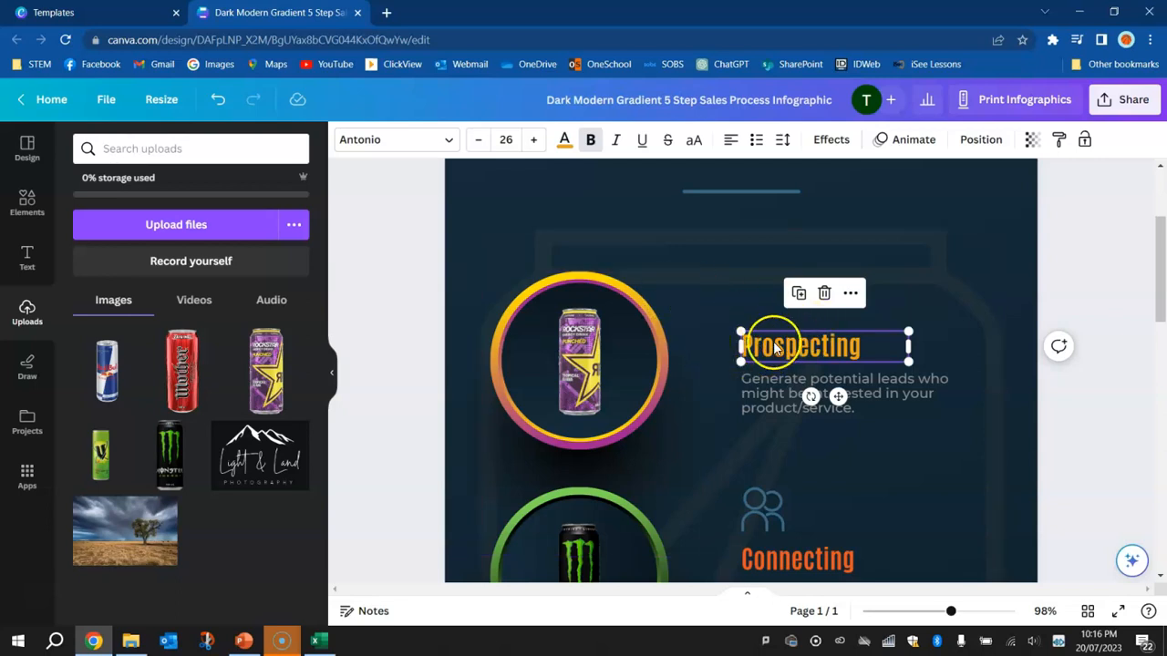
left_click(565, 141)
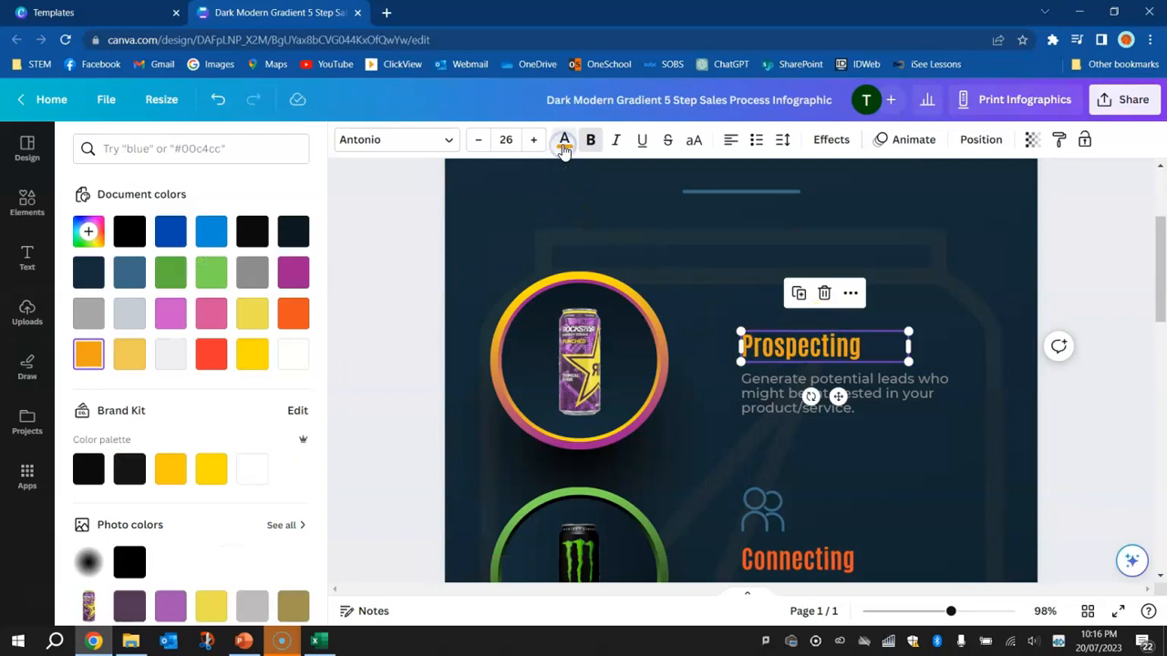
left_click(172, 315)
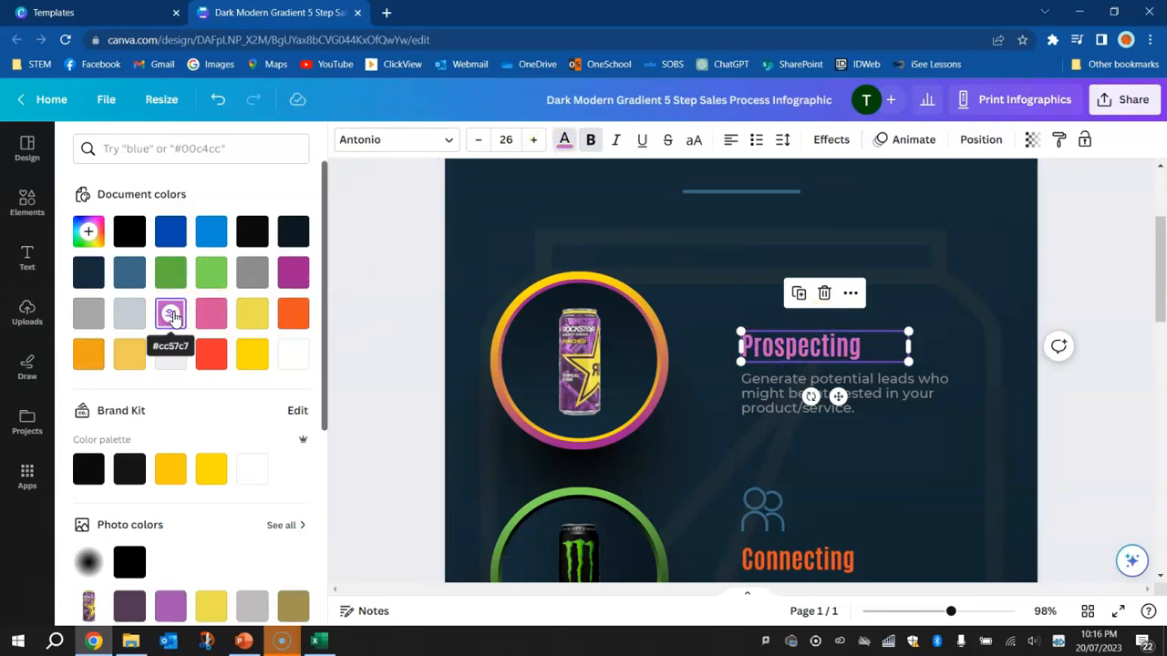
left_click(256, 358)
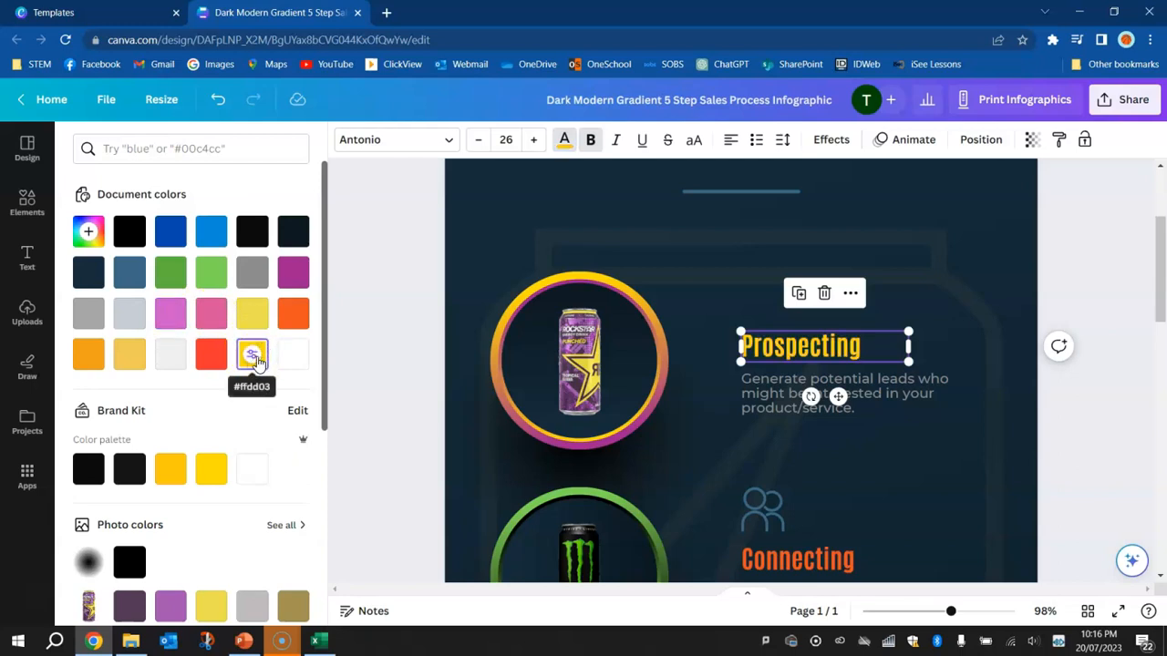
left_click(171, 314)
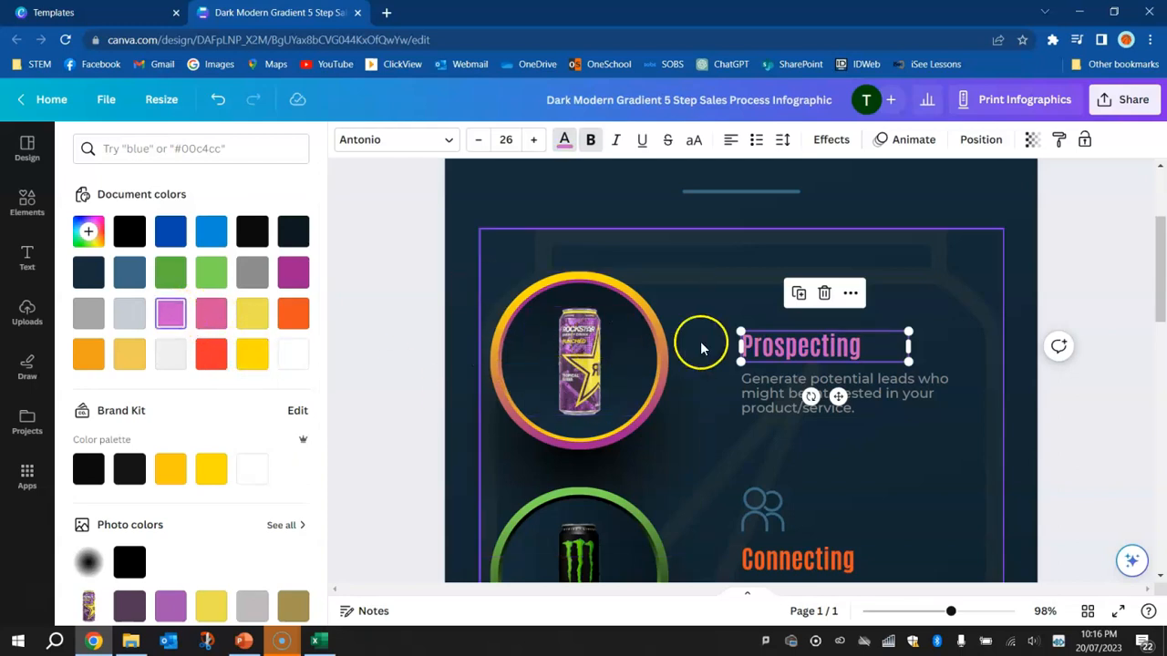
double_click(791, 347)
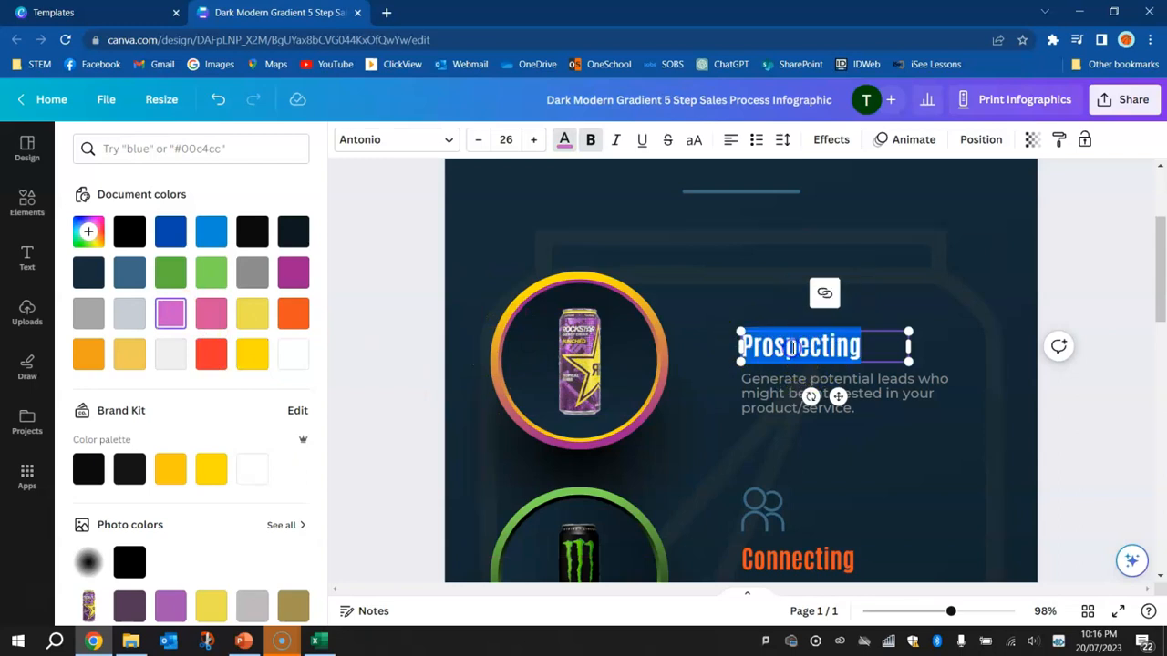
type("M")
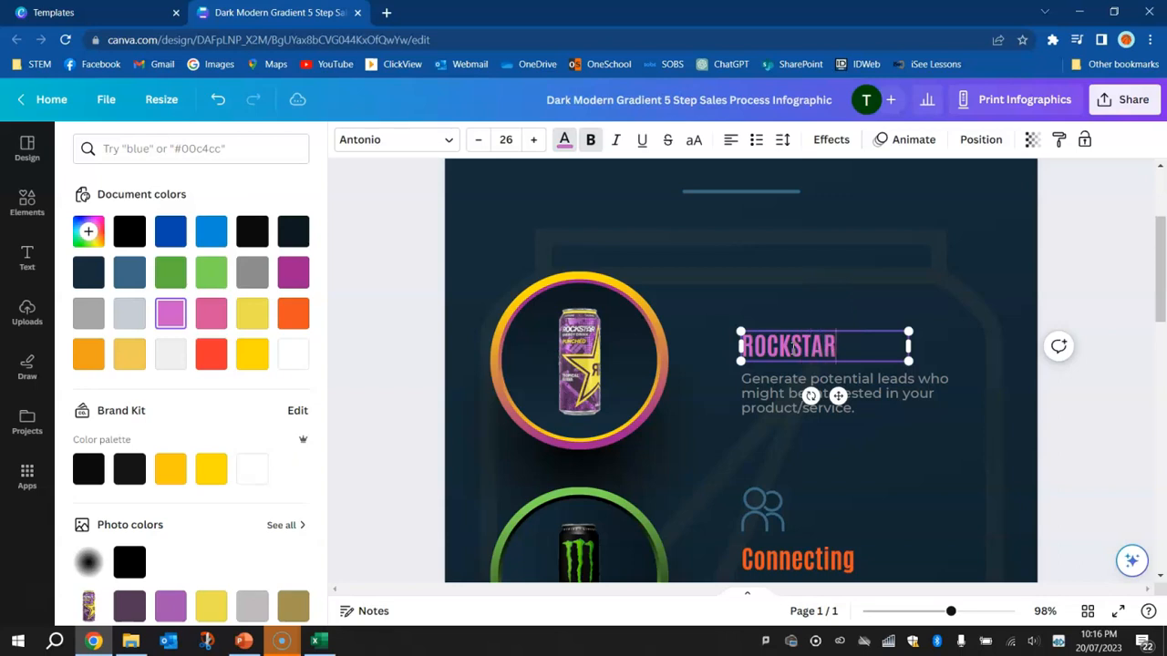
Replace the description below the ROCKSTAR heading with four lines reading VOLUME:, CALORIES:, CAFFEINE: and SUGAR:
double_click(753, 390)
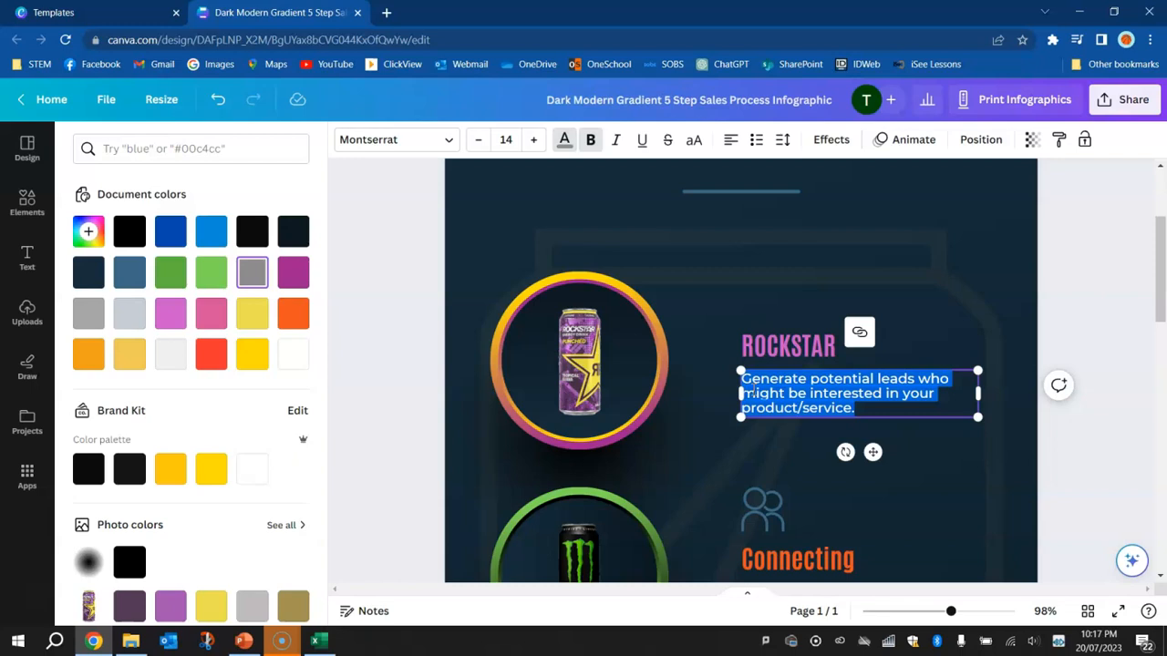
key("BackSpace")
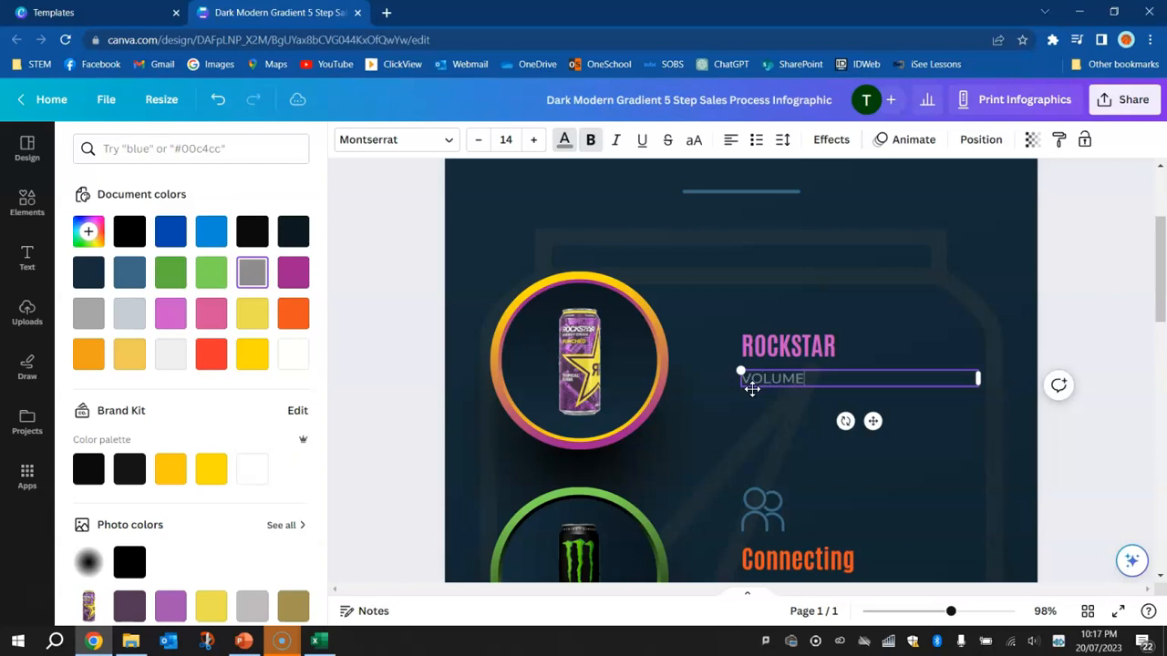
key("Return")
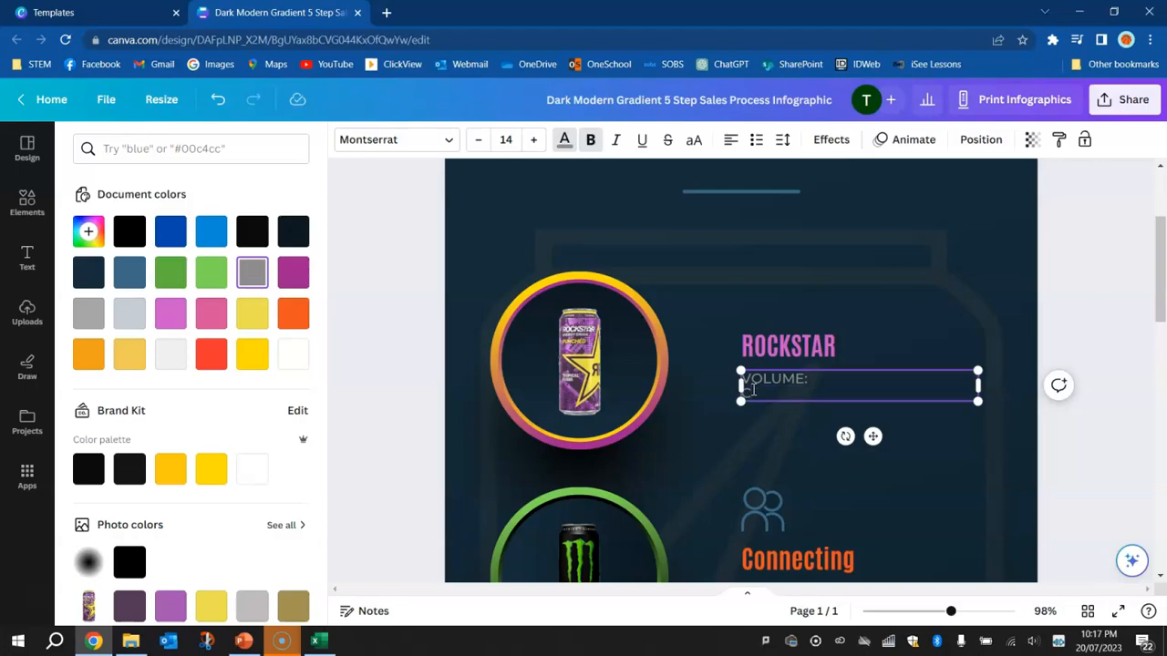
key("alt+Tab")
key("alt+Tab")
type("CALORIES")
key("Return")
type("CAFFEINE")
key("Return")
type("SUGAR")
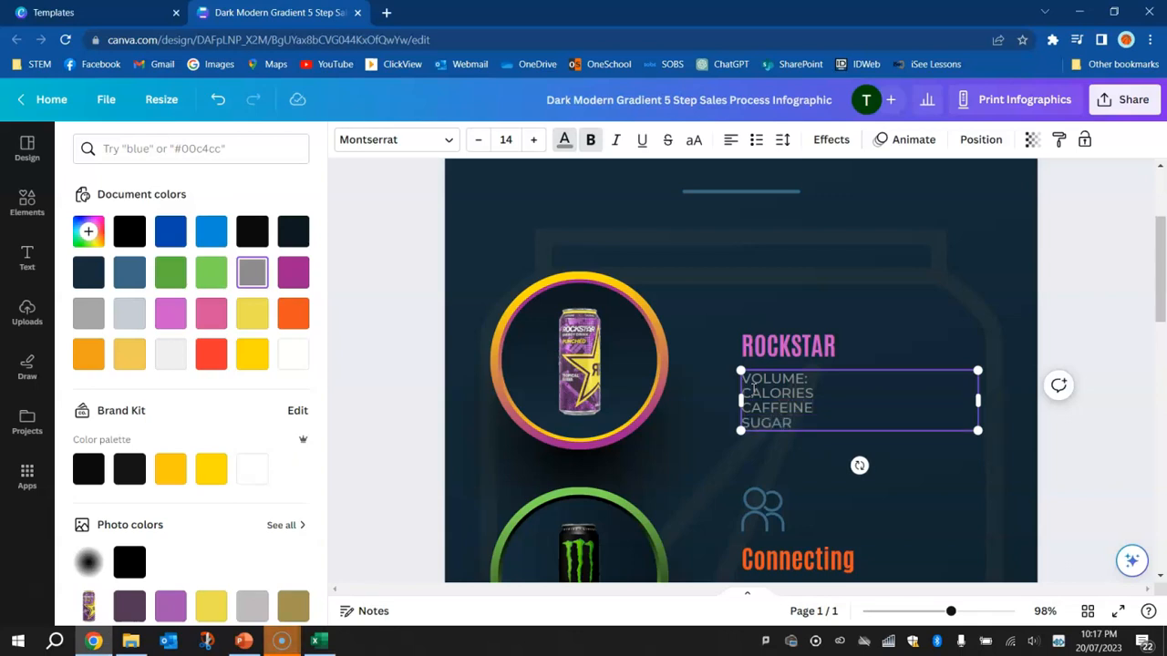
left_click(871, 383)
type(":")
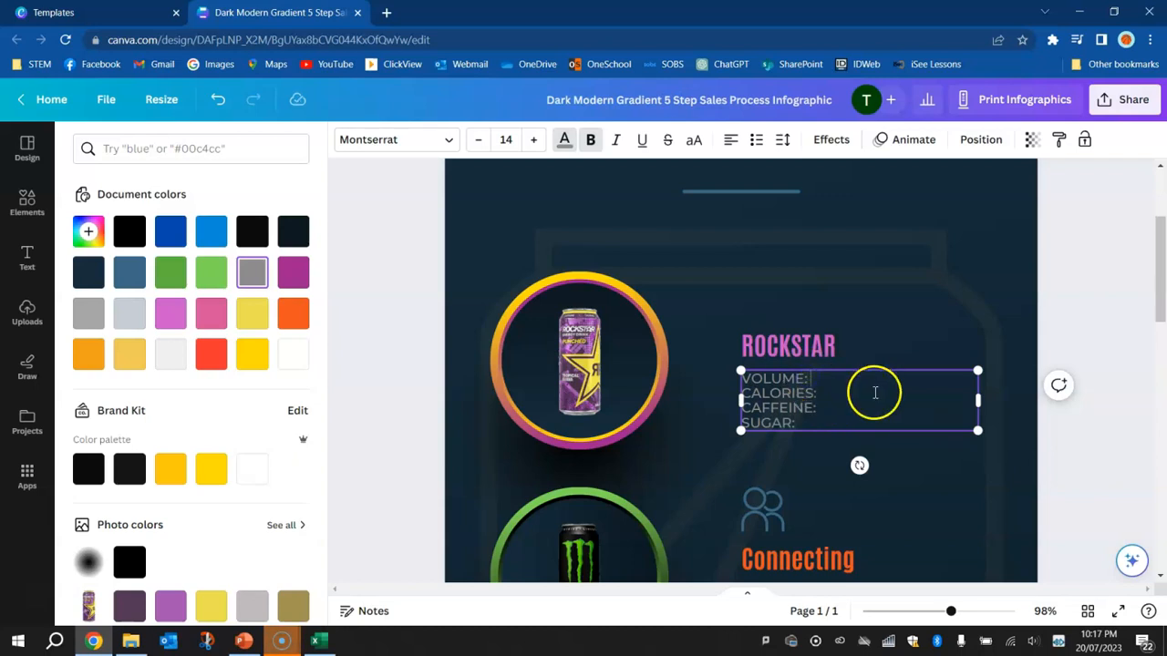
Look up Rockstar's volume and calories in the Excel drinks table and enter 473mL and 250 beside their labels
key("alt+Tab")
key("alt+Tab")
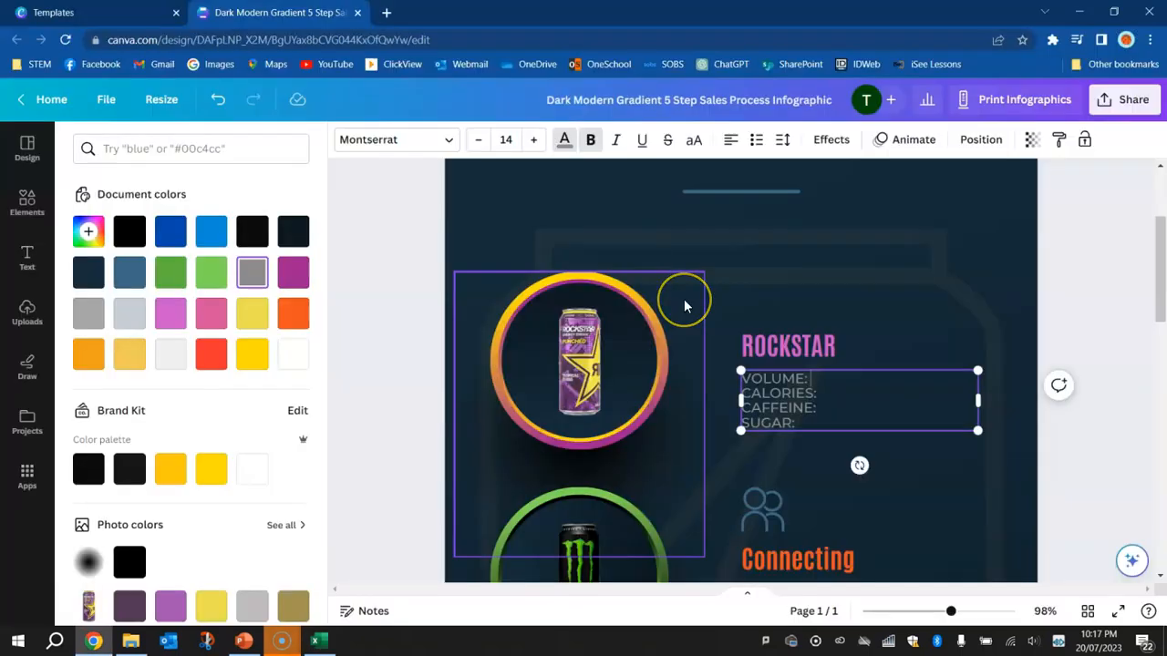
type("3mL")
Look up Rockstar's caffeine and sugar in the Excel drinks table and enter 160 and 83g beside their labels
key("alt+Tab")
key("alt+Tab")
type("250")
key("alt+Tab")
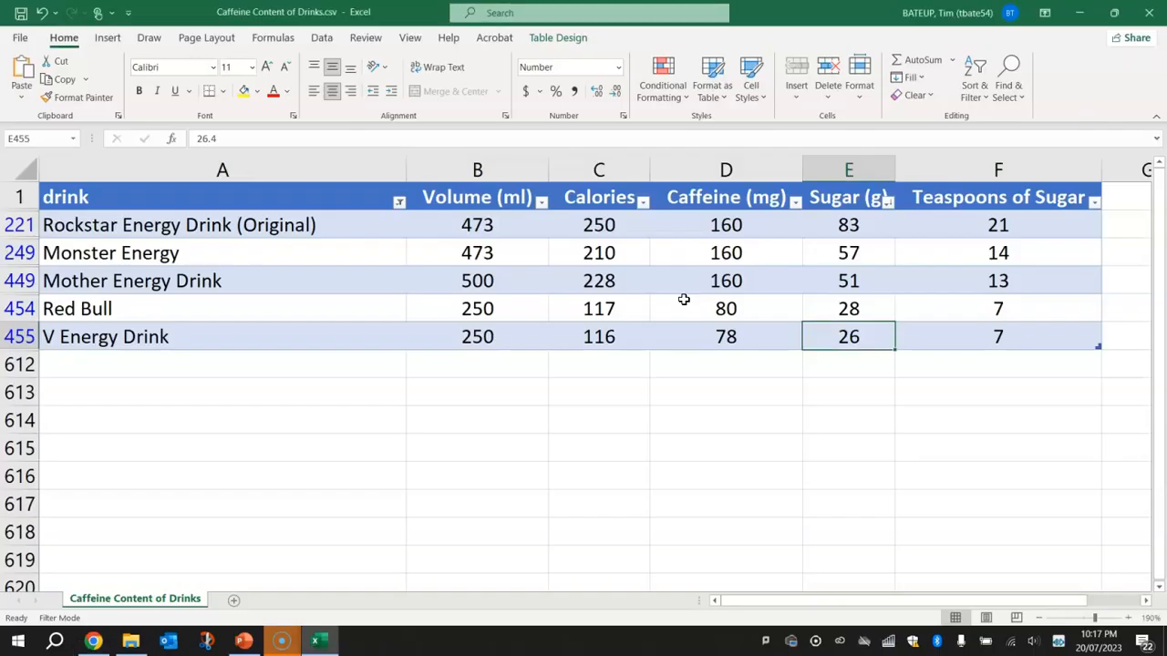
key("alt+Tab")
type("160")
key("alt+Tab")
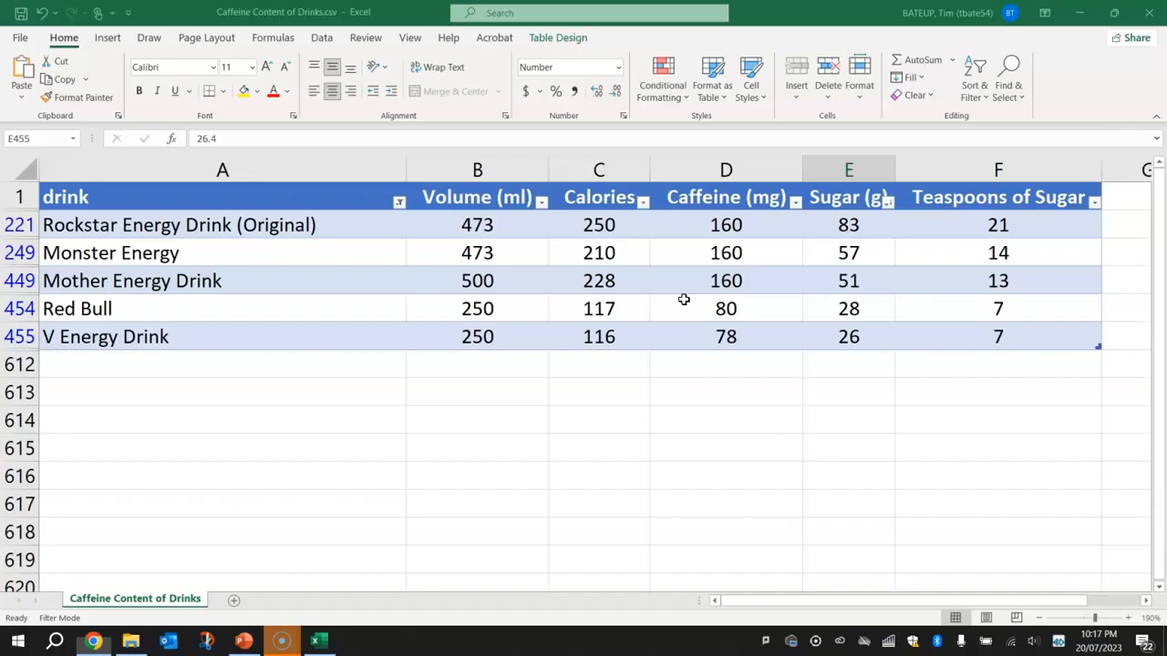
key("alt+Tab")
type("83g")
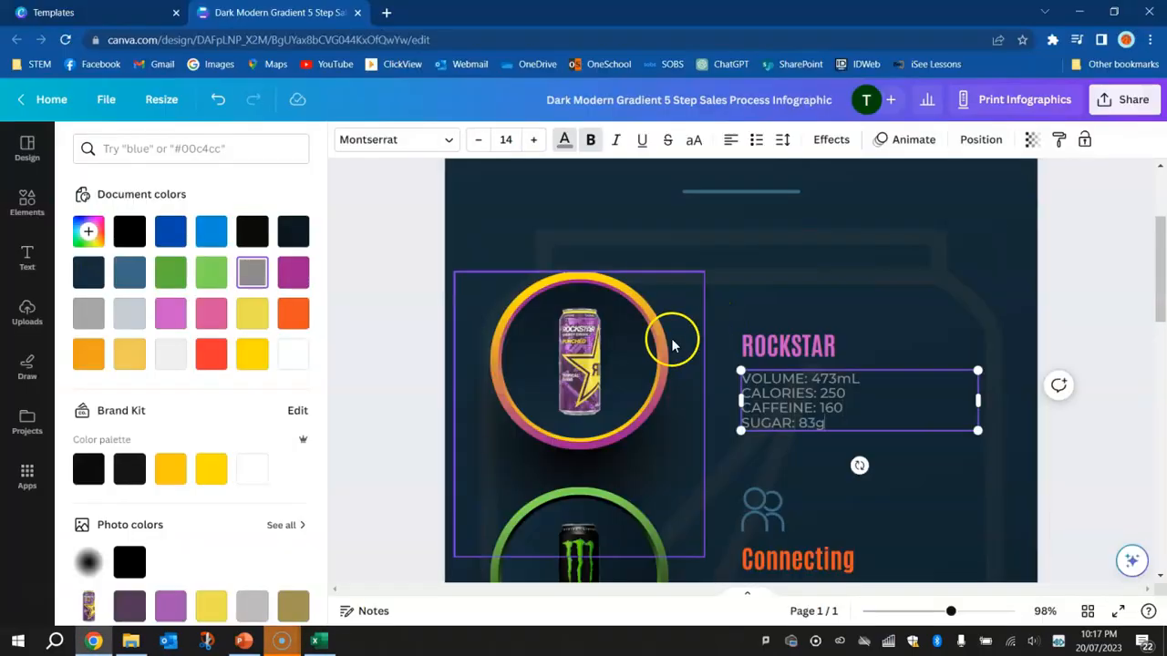
Move the ROCKSTAR heading and its details text up together, level with the upper edge of the Rockstar can's ring
left_click(406, 296)
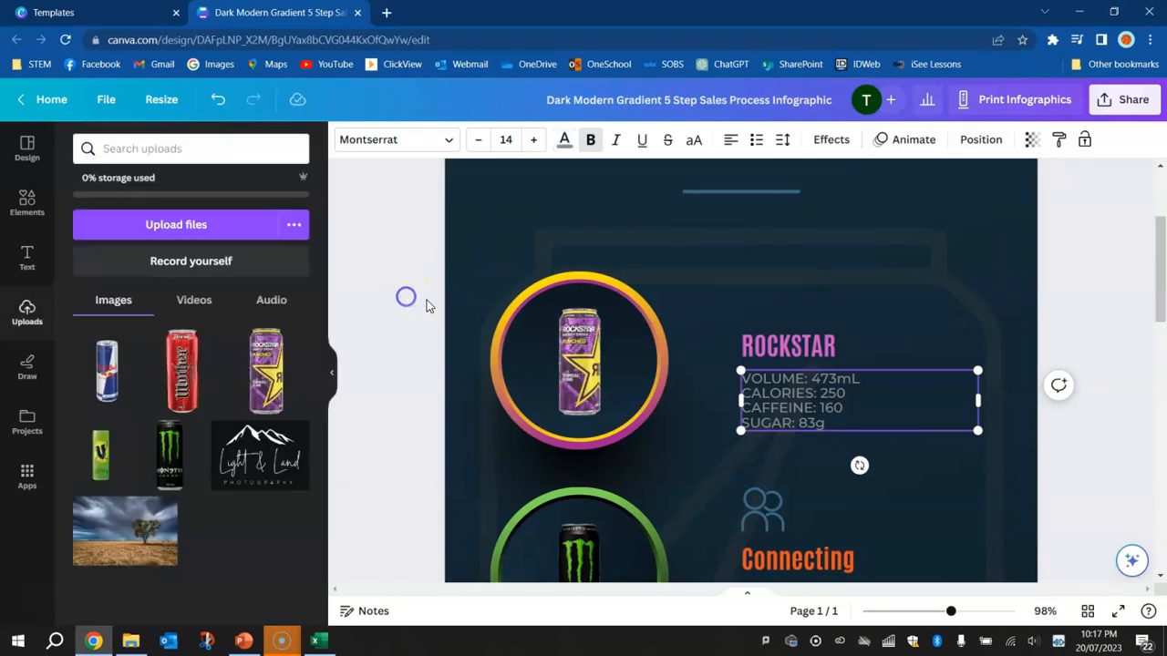
left_click(795, 349, "shift")
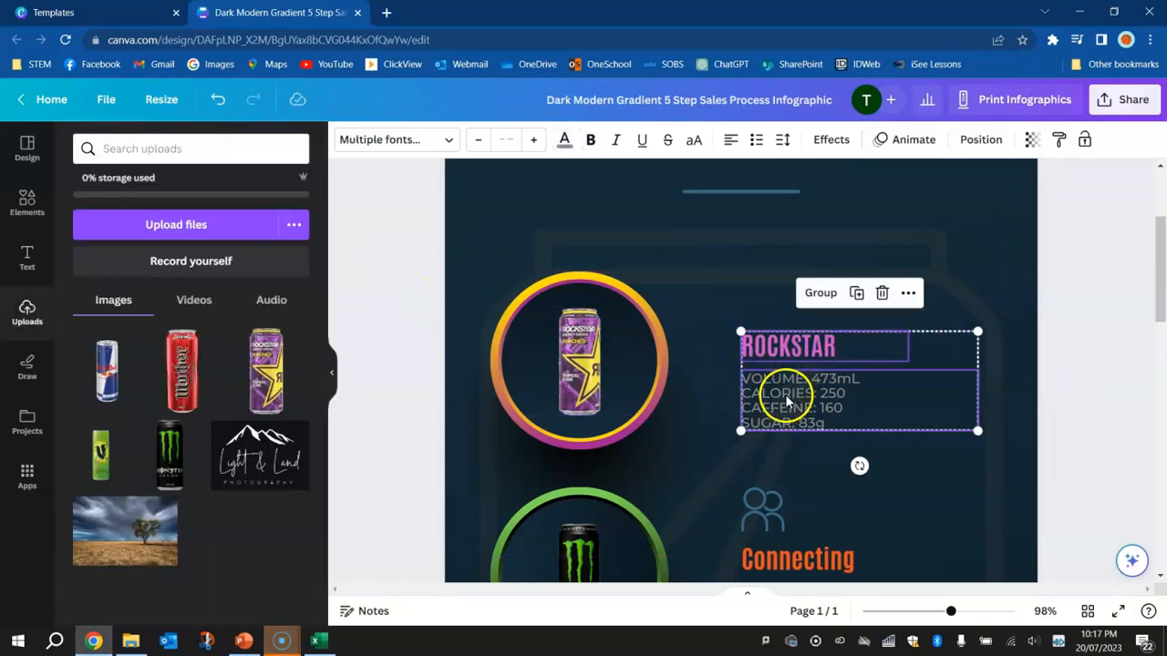
left_click_drag(774, 352, 770, 286)
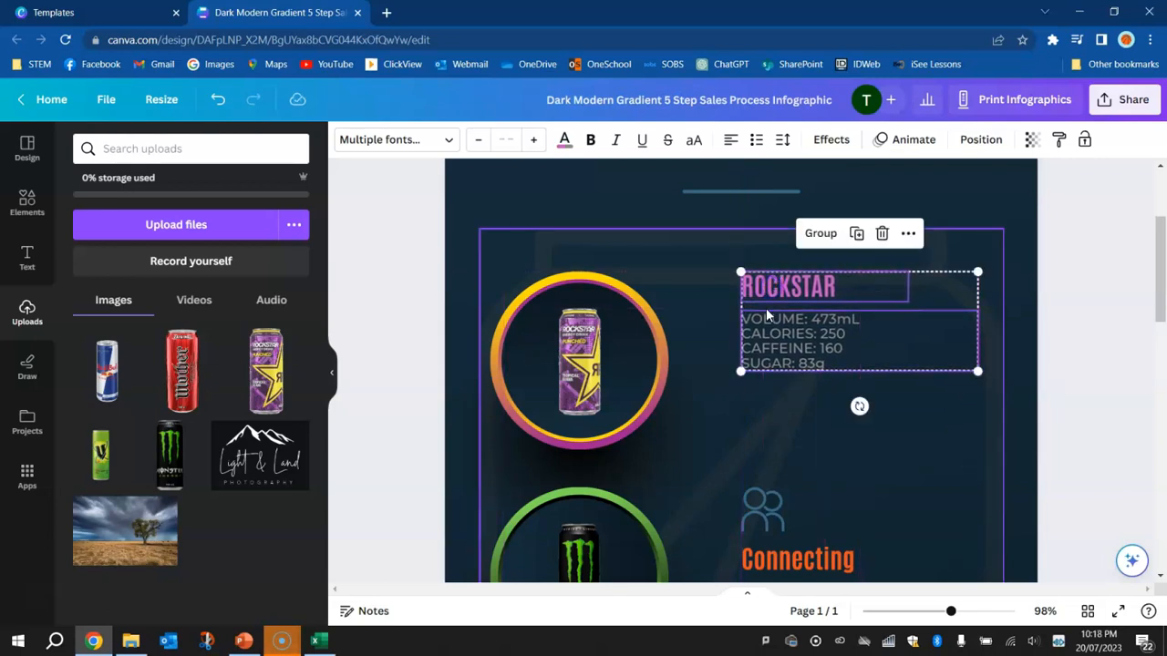
Replace the Connecting section's people icon and description with a copy of the Rockstar details text, placed directly below the heading
left_click(1063, 340)
left_click(798, 349)
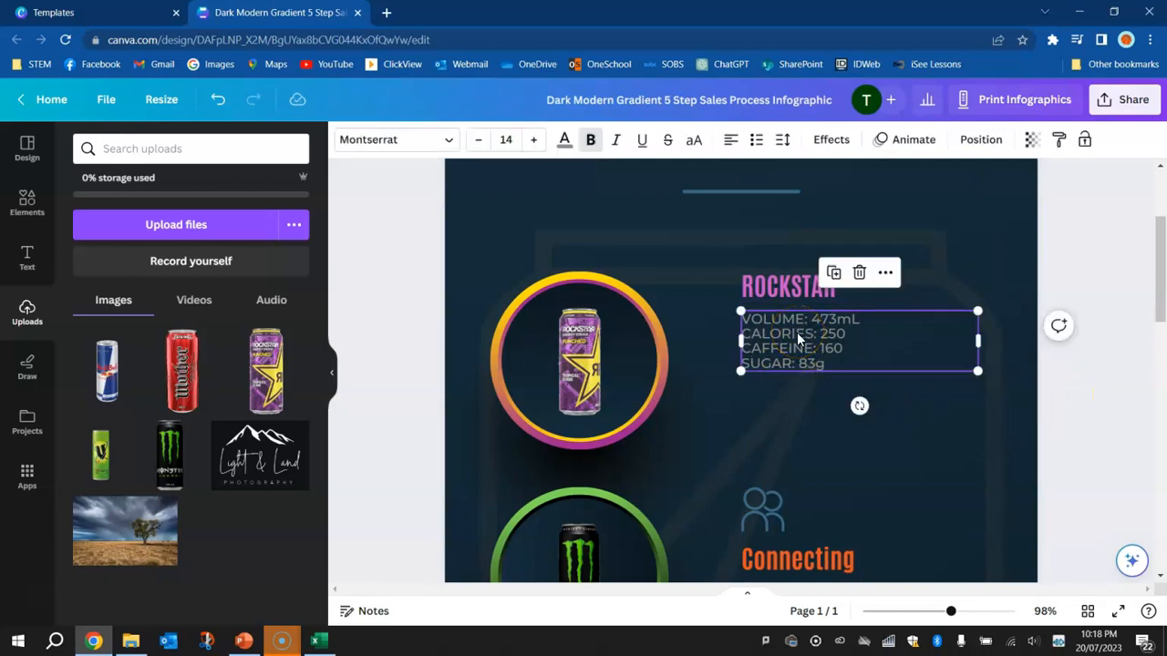
scroll(799, 339, "down", 1)
left_click(761, 281)
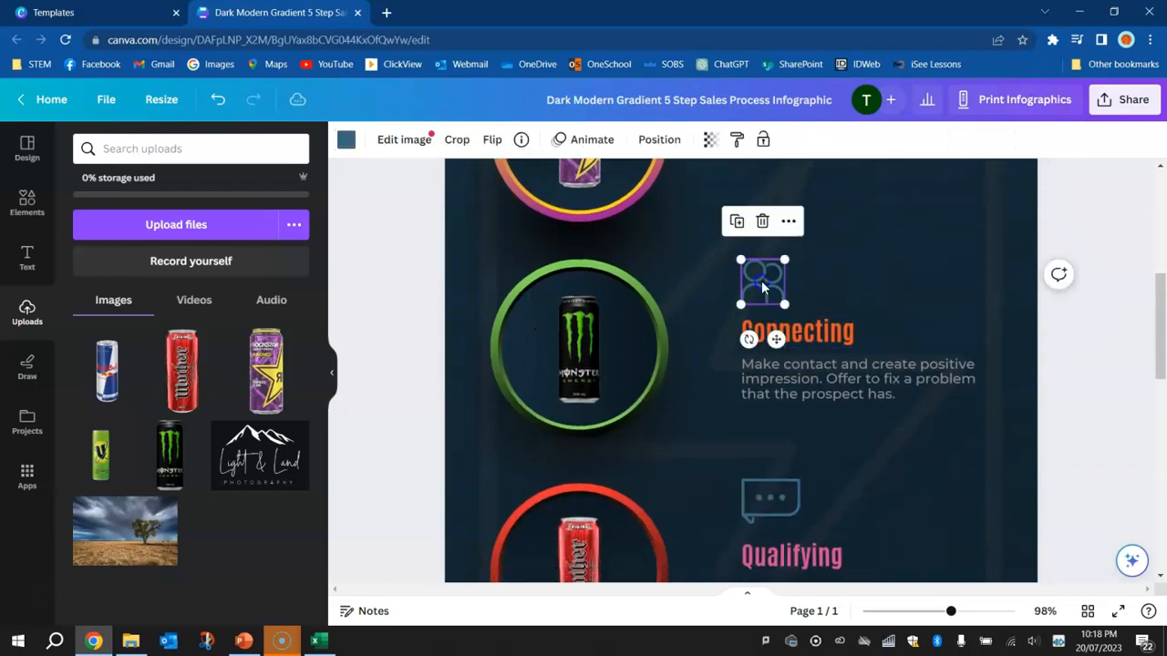
key("Delete")
left_click(769, 335)
left_click(779, 392)
key("Delete")
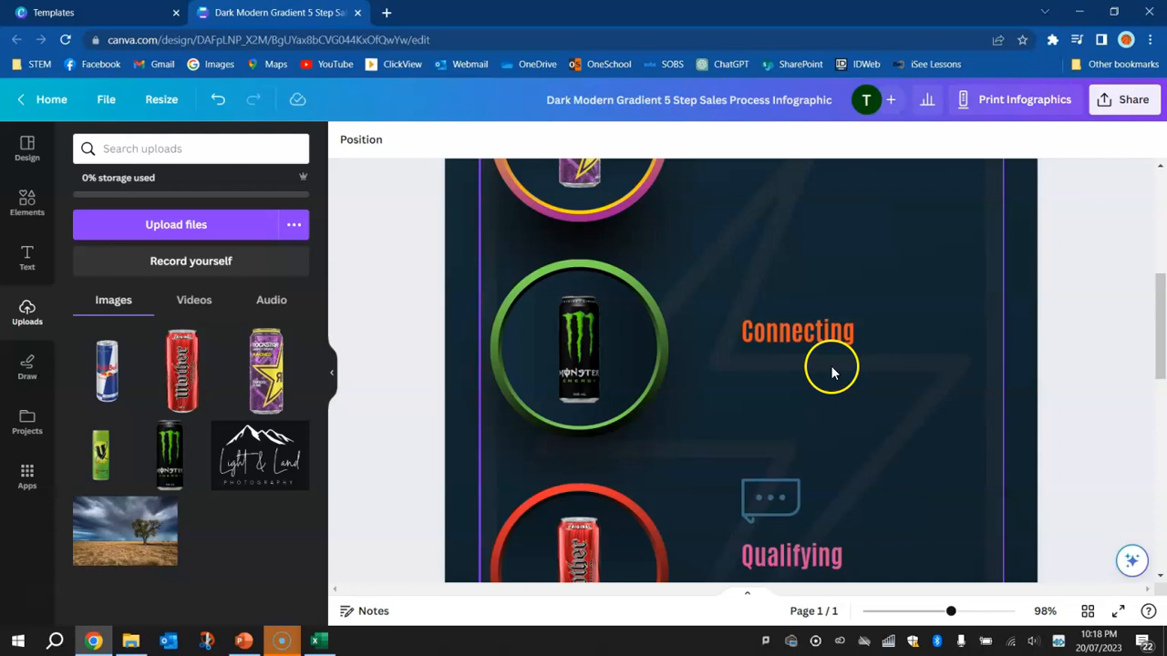
key("ctrl+v")
left_click_drag(690, 365, 804, 386)
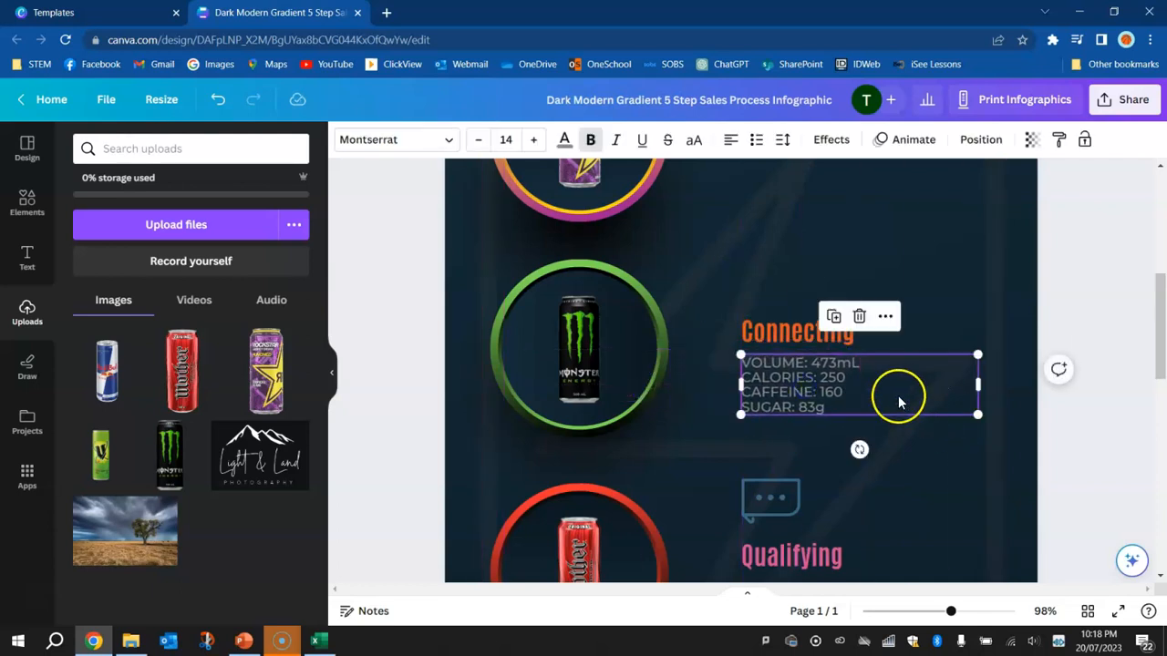
Recolour the Connecting heading beside the Monster can to green #7ed957 and change its text to MONSTER
left_click(789, 338)
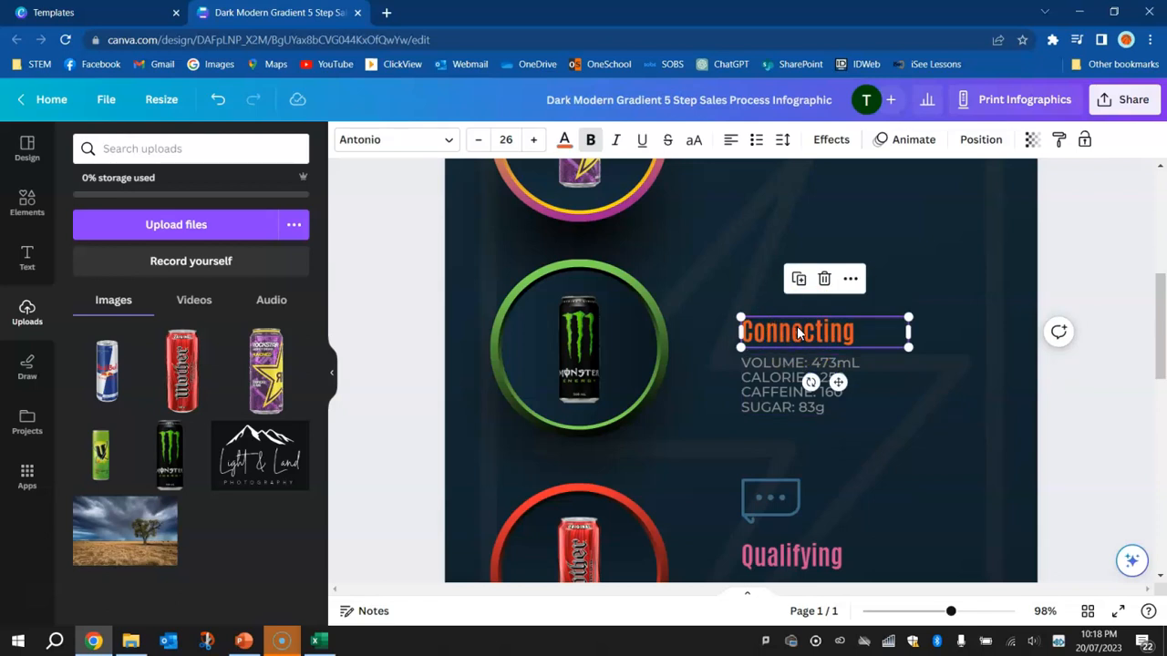
left_click(565, 140)
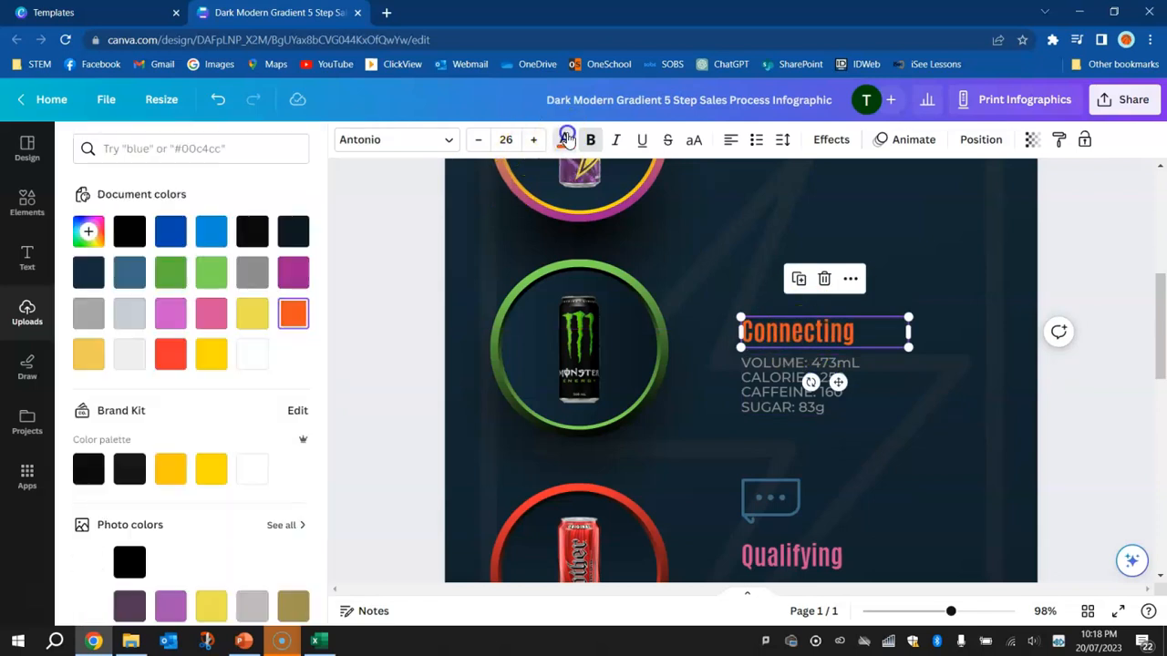
left_click(210, 272)
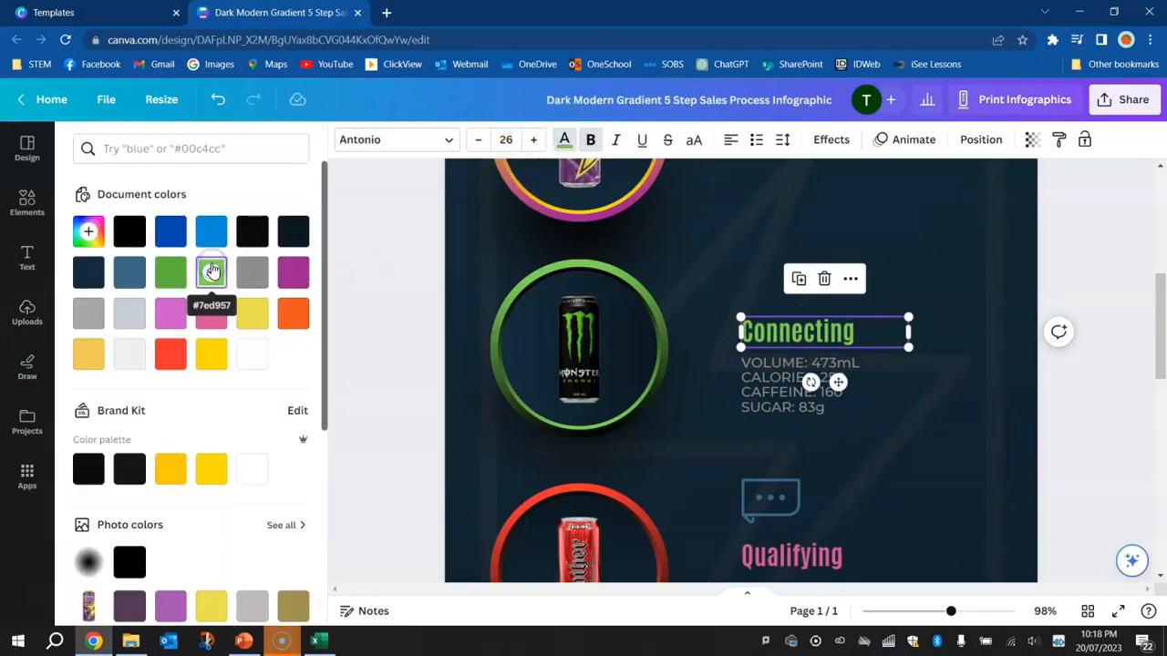
double_click(786, 331)
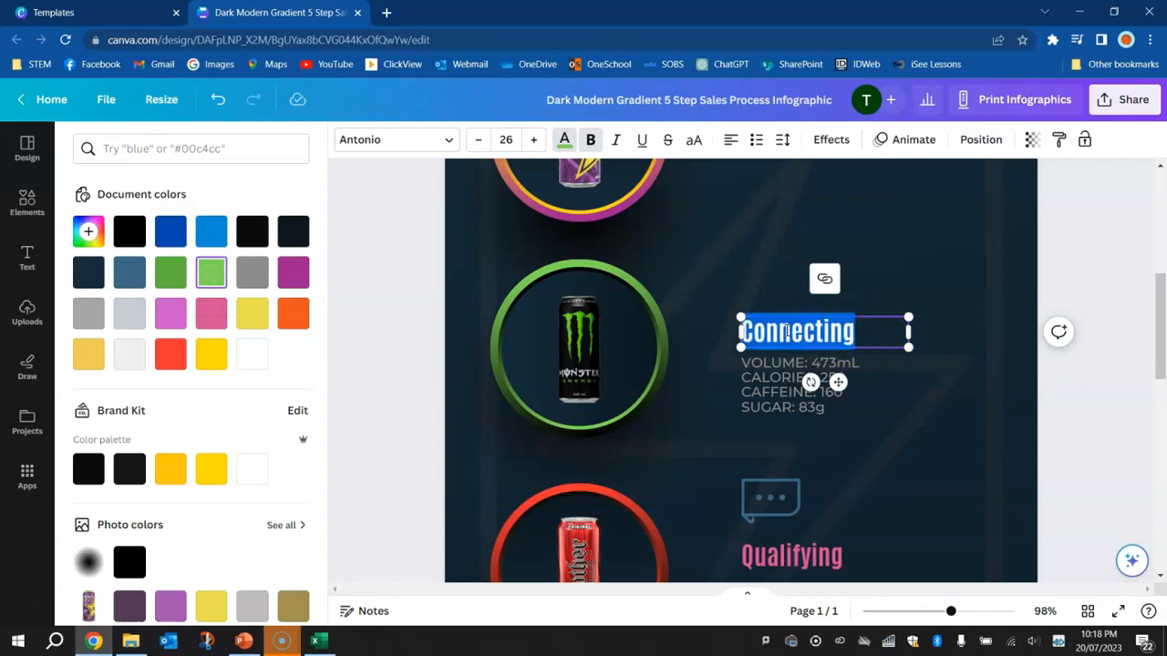
type("MONSTER")
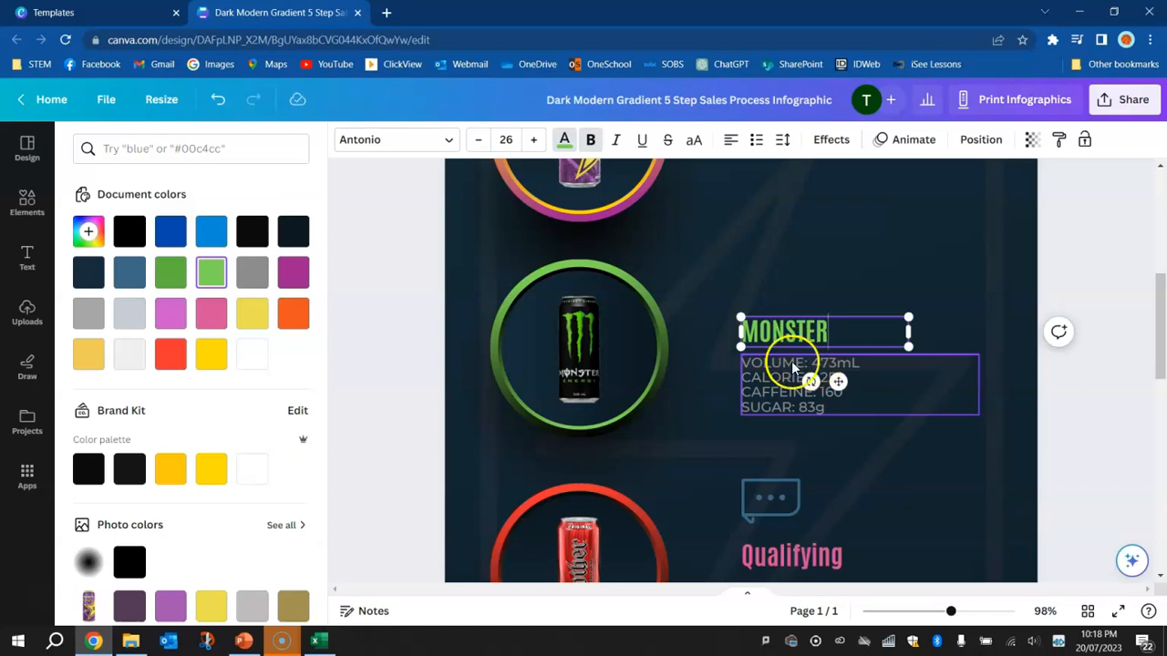
Check Monster Energy's volume and calories in the Excel drinks table and set the calories below the MONSTER heading to 210
left_click(838, 372)
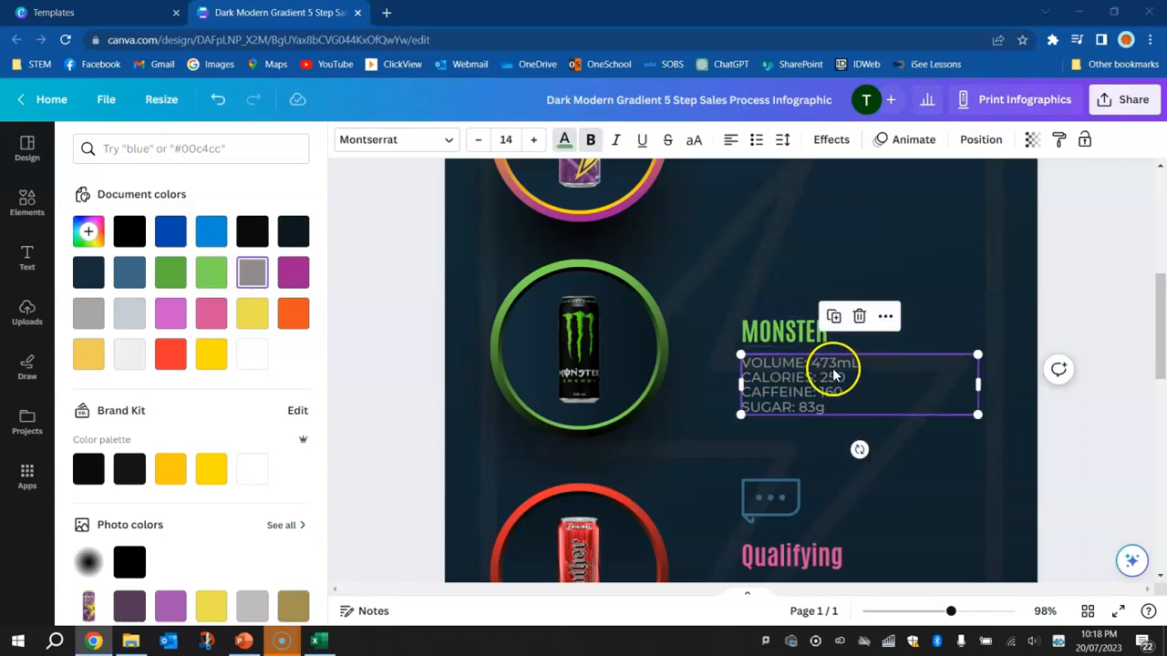
key("alt+Tab")
left_click(501, 253)
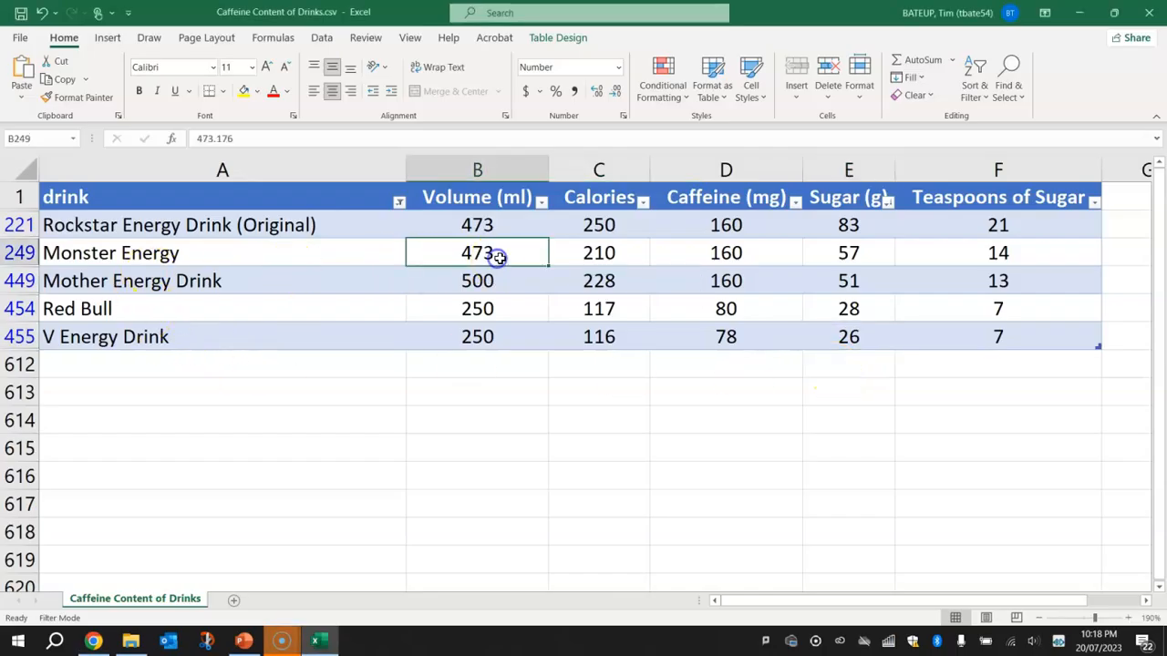
key("alt+Tab")
left_click(839, 383)
key("ctrl+c")
left_click(832, 381)
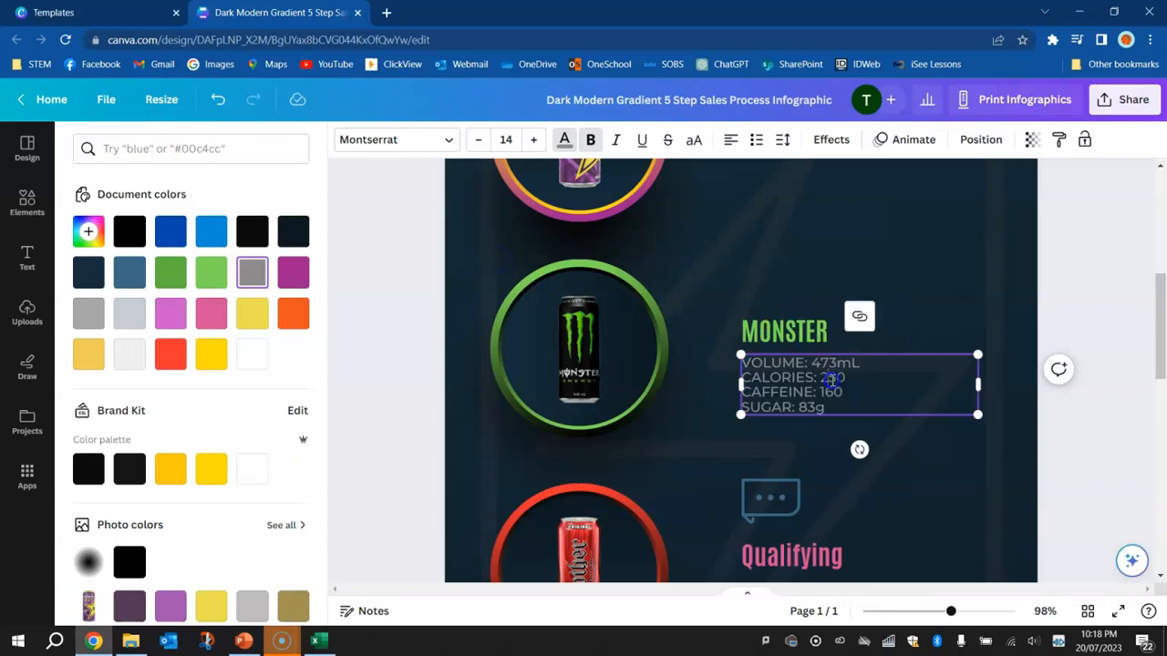
key("alt+Tab")
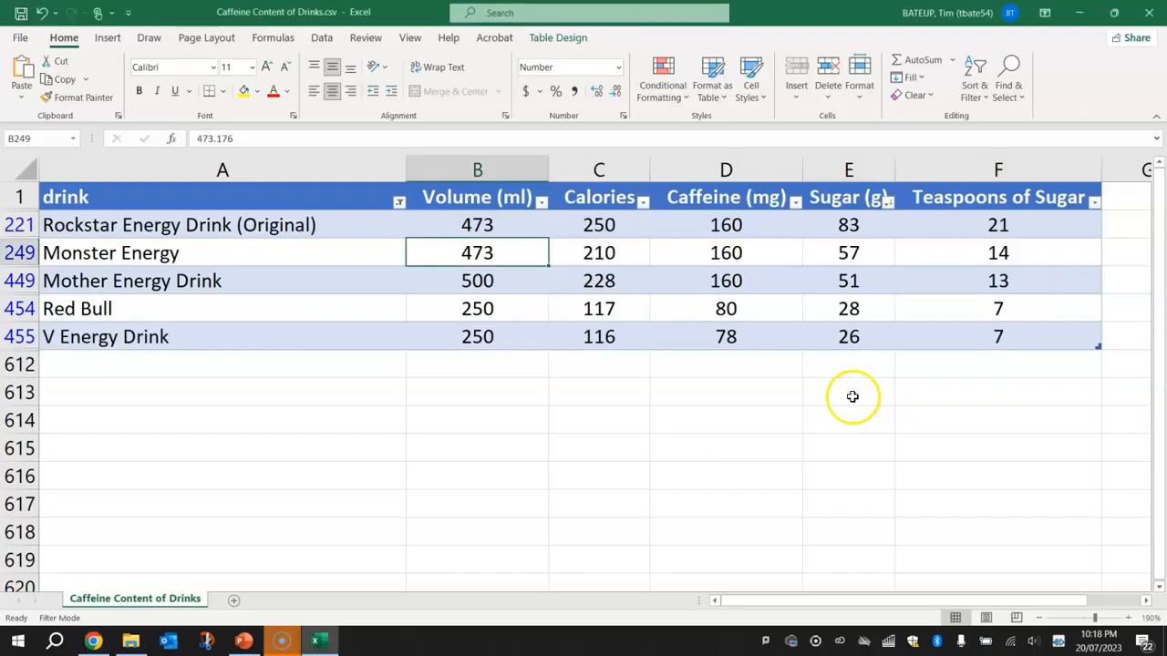
key("alt+Tab")
Look up Monster Energy's sugar in the Excel drinks table and set the sugar below the MONSTER heading to 57g
left_click(801, 407)
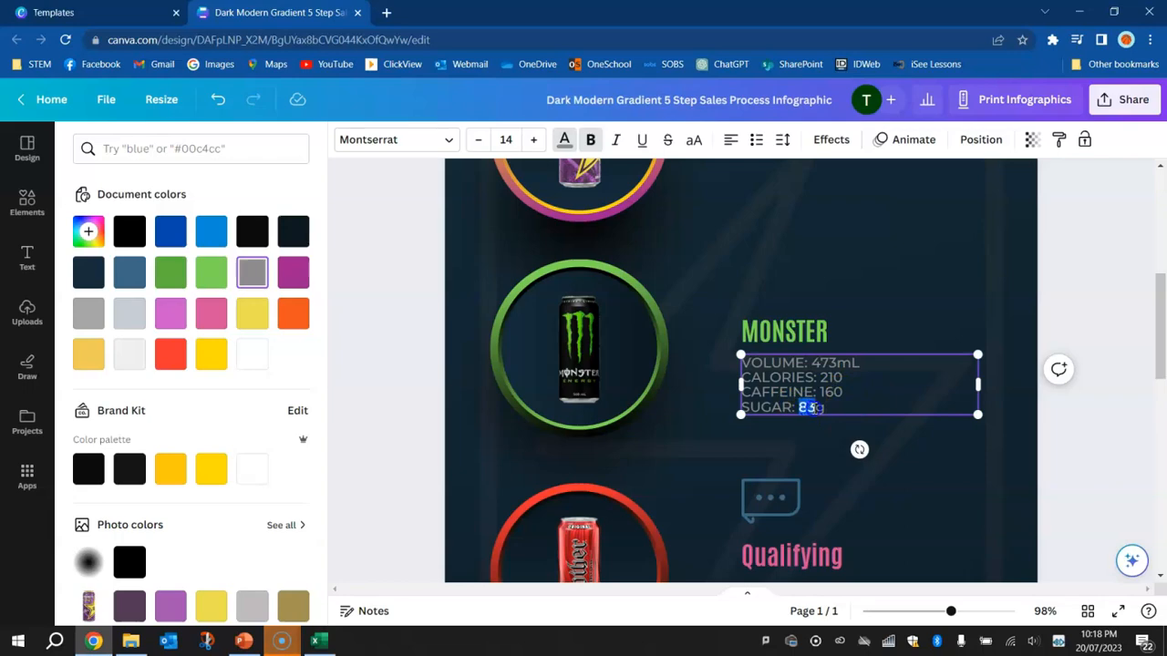
key("alt+Tab")
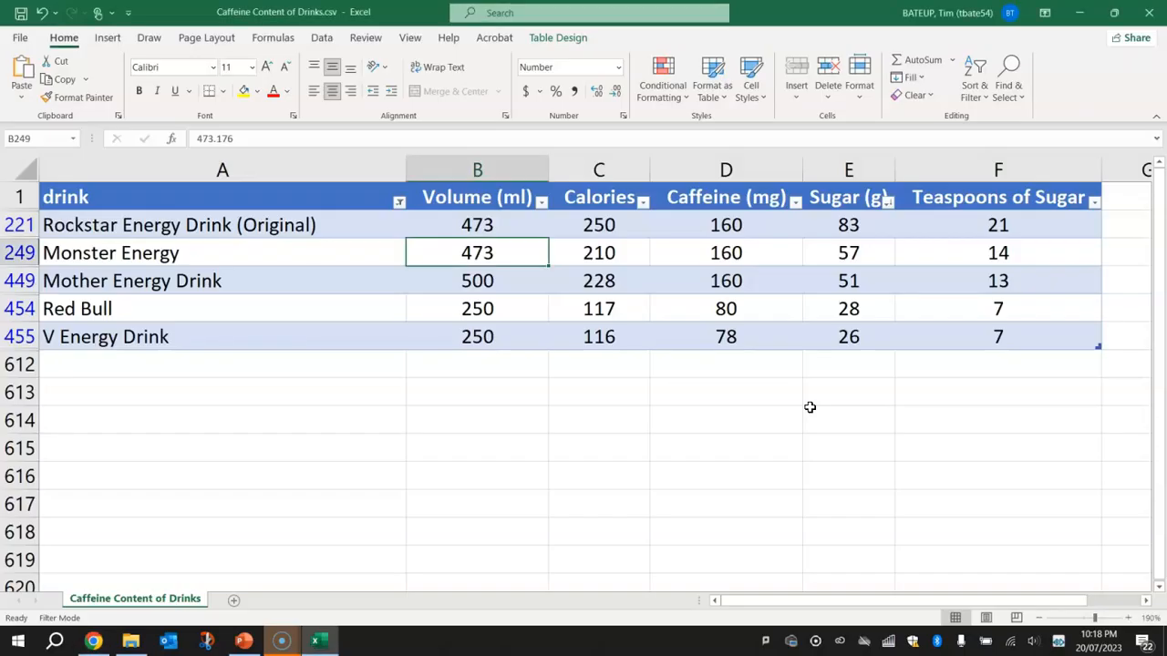
key("alt+Tab")
type("57")
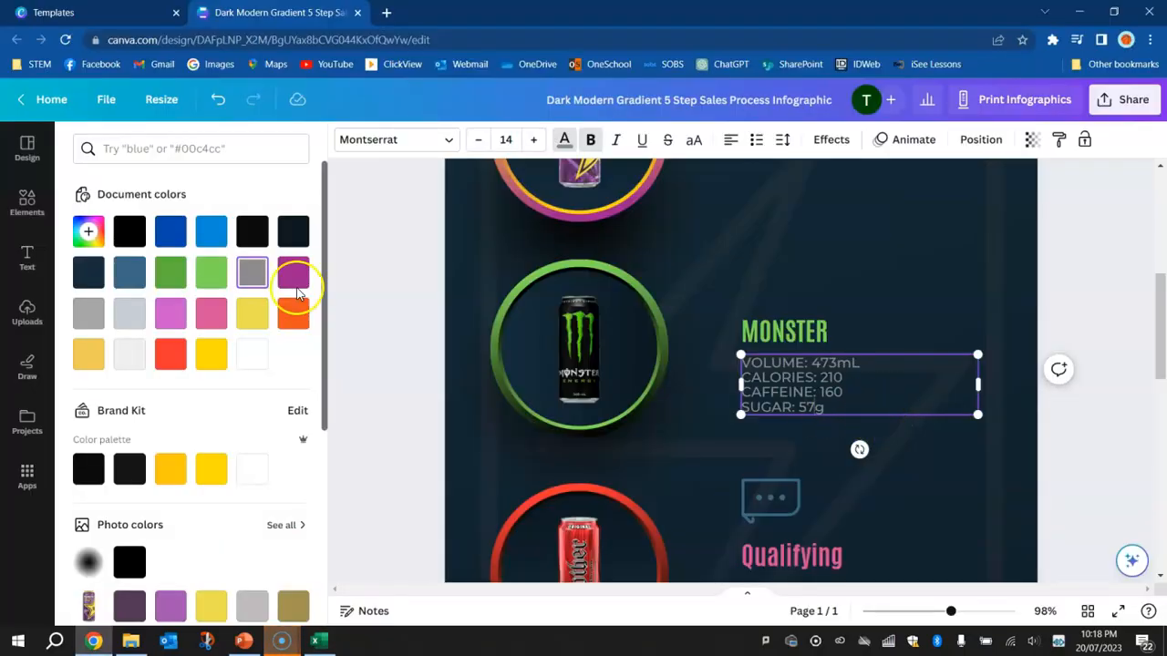
Move the MONSTER heading and its details text up together, level with the upper edge of the Monster can's ring
left_click(367, 243)
left_click(799, 336, "shift")
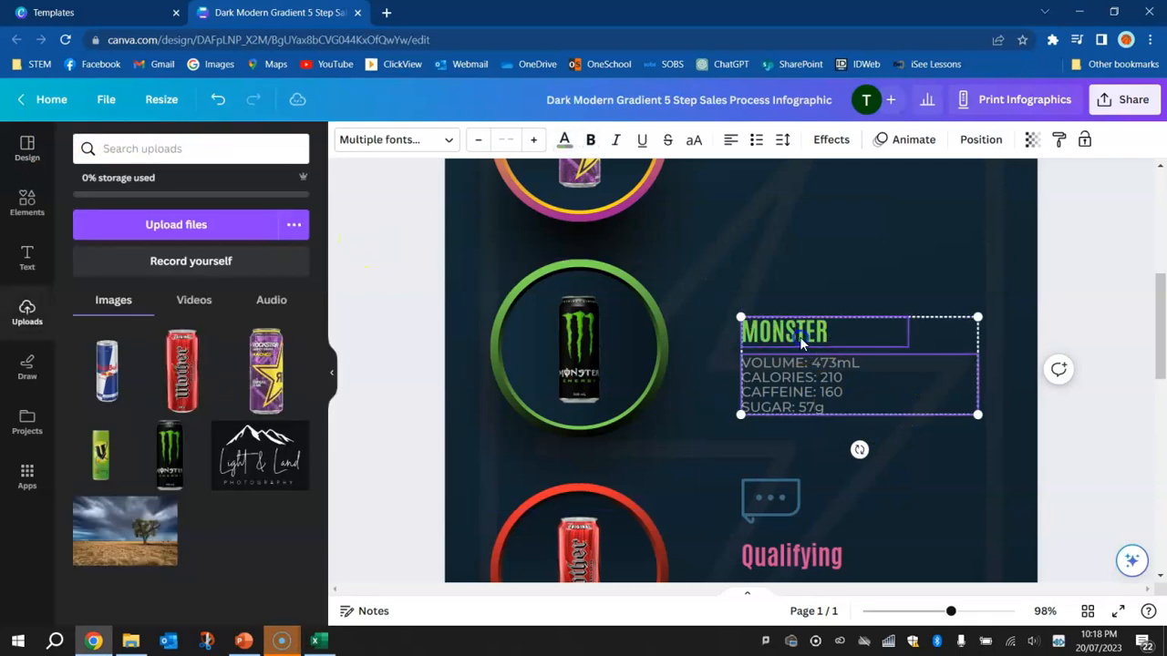
left_click_drag(775, 336, 773, 279)
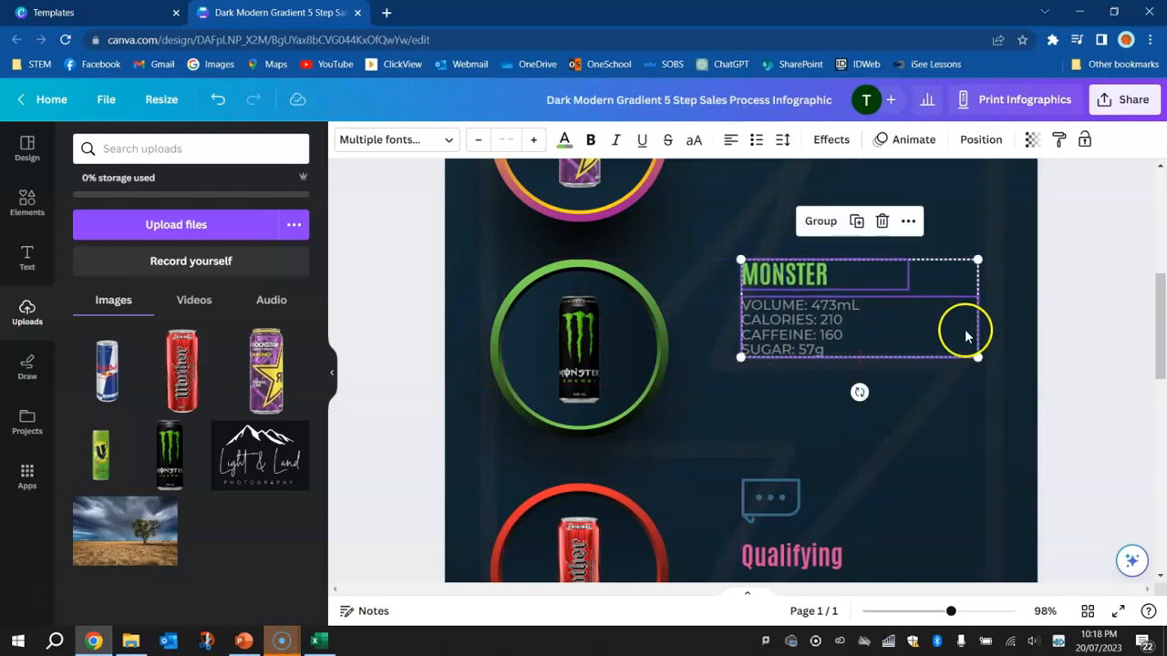
left_click(1083, 279)
Delete the speech-bubble icon above the Qualifying heading beside the Mother can
scroll(979, 472, "down", 3)
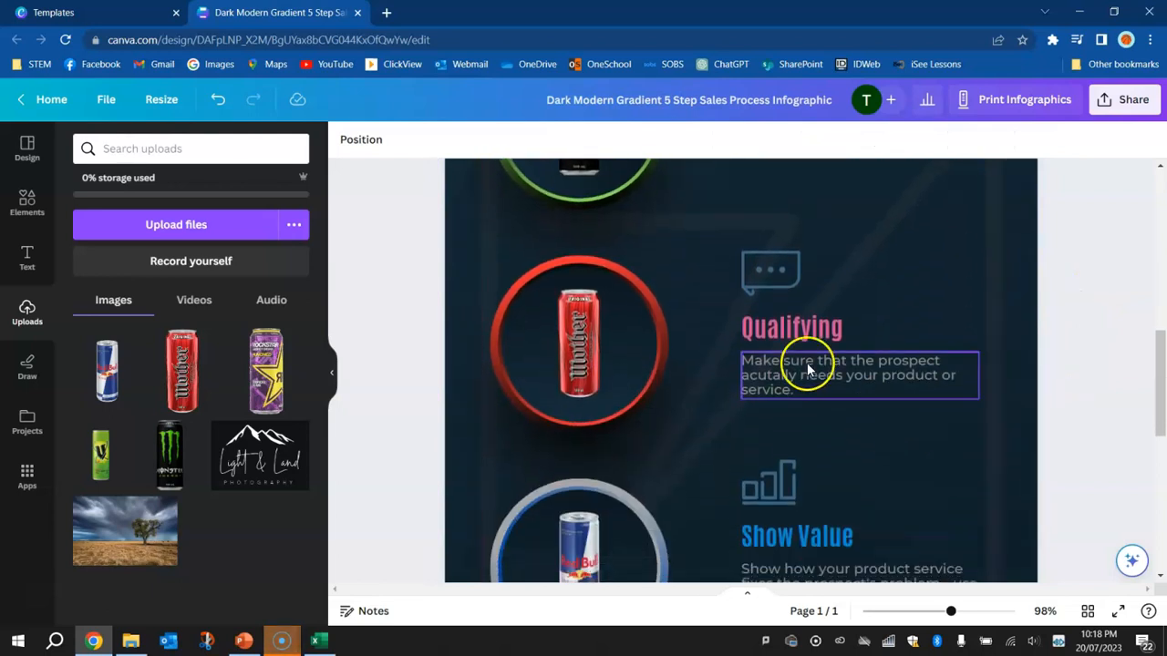
left_click(784, 277)
key("Delete")
Recolour the Qualifying heading to the red of the Mother can's ring and change its text to MOTHER
scroll(783, 273, "down", 1)
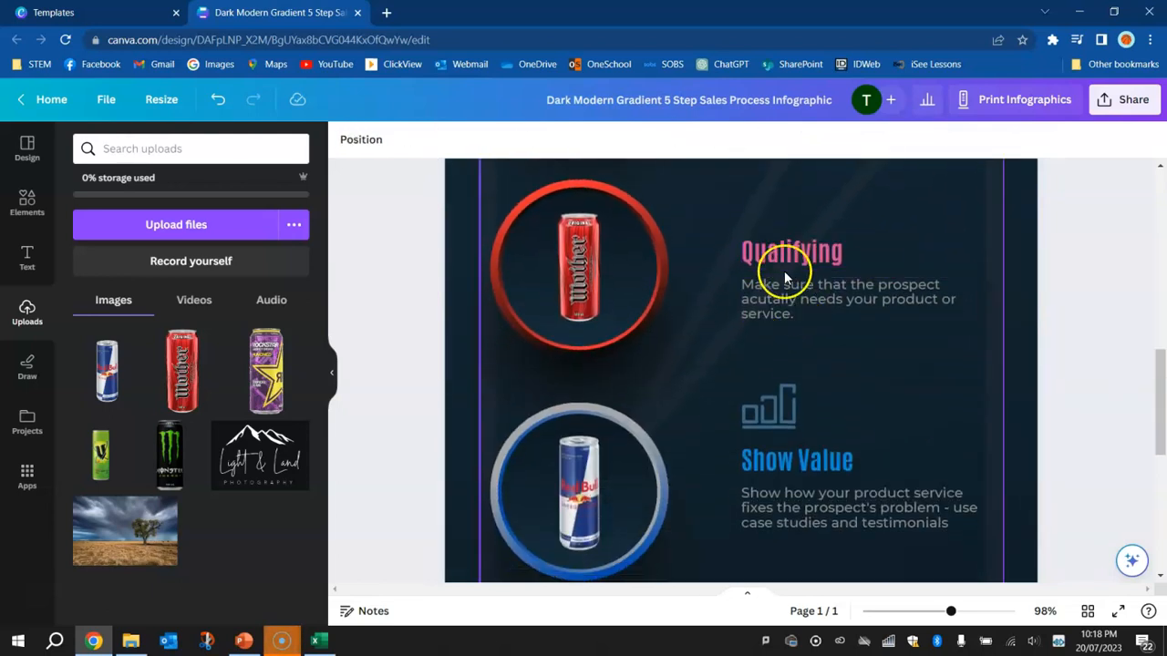
left_click(784, 264)
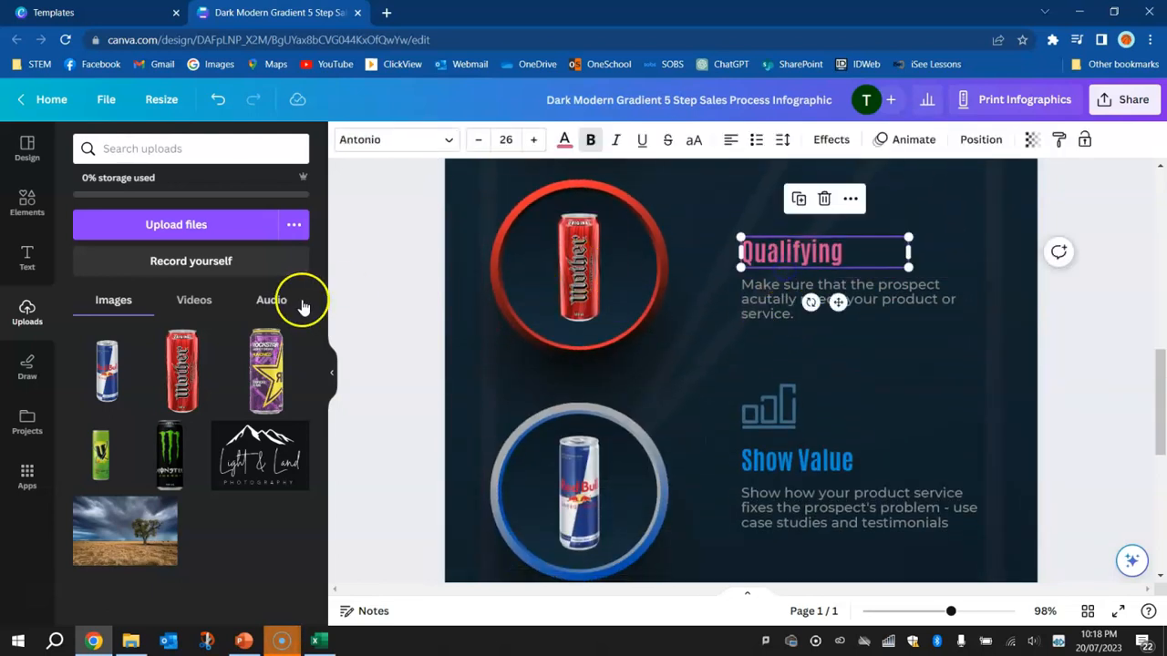
left_click(562, 140)
left_click(128, 354)
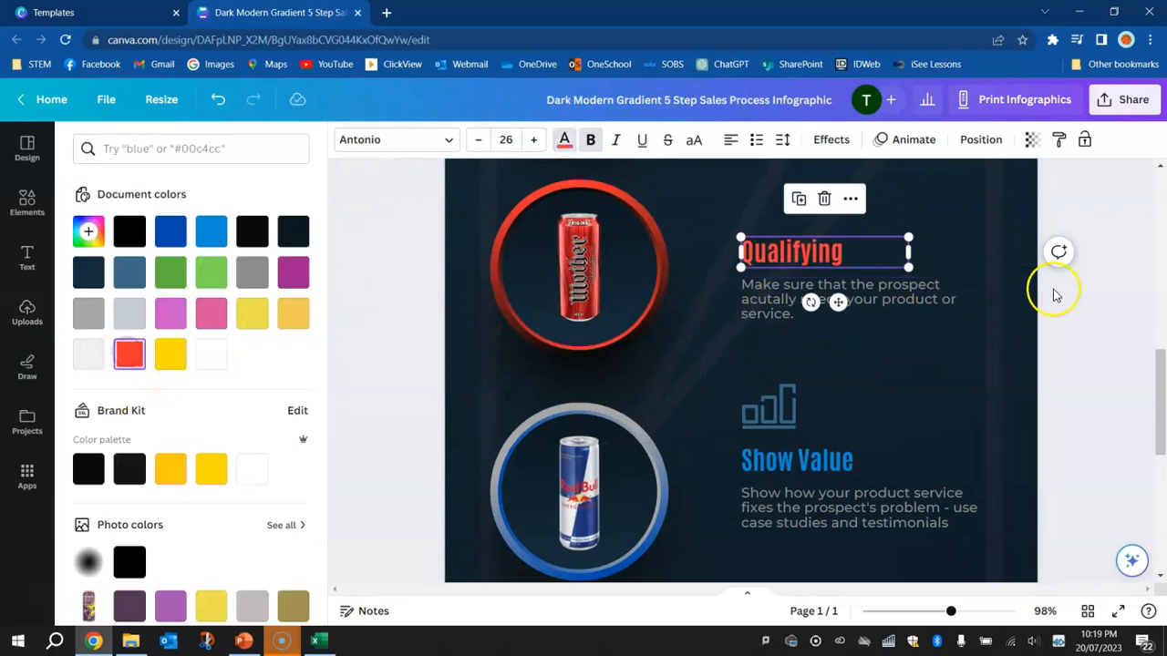
double_click(774, 255)
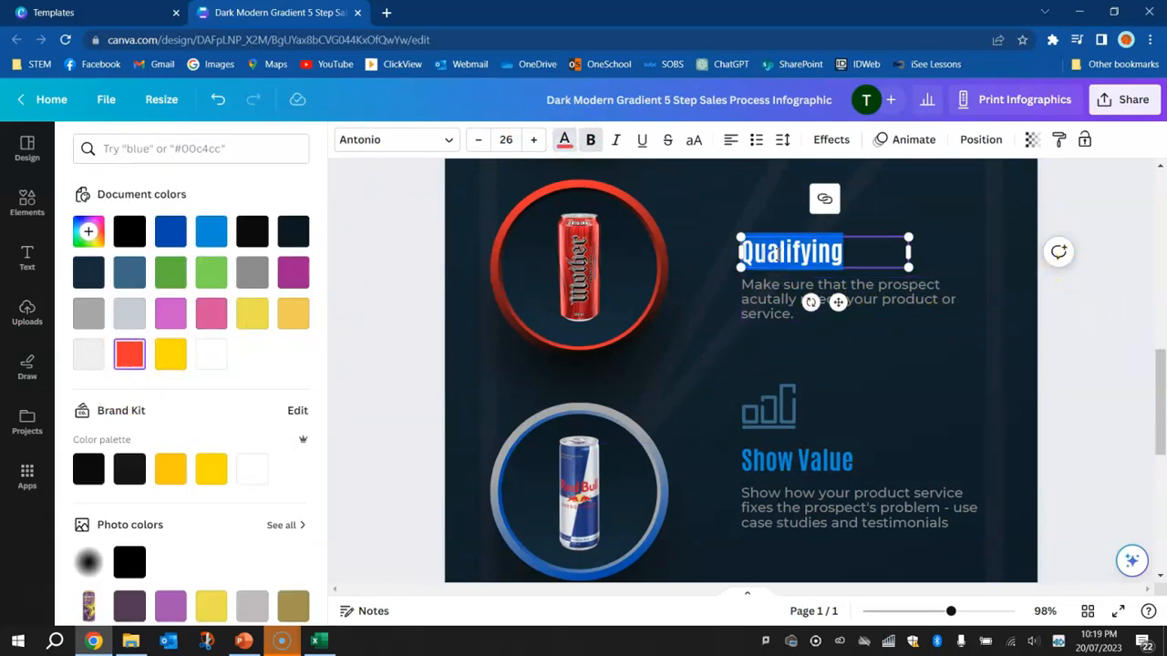
type("mother")
double_click(776, 254)
type("MOTHER")
Replace the description below the MOTHER heading with a copy of the Rockstar details text
left_click(781, 301)
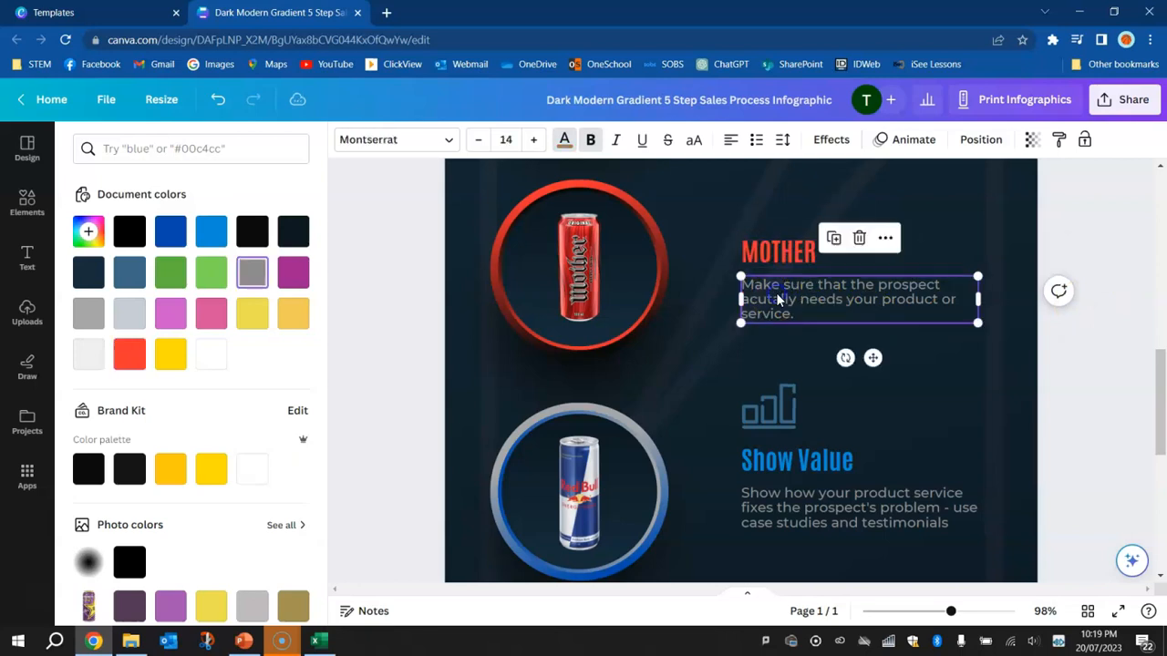
key("Delete")
left_click(752, 282)
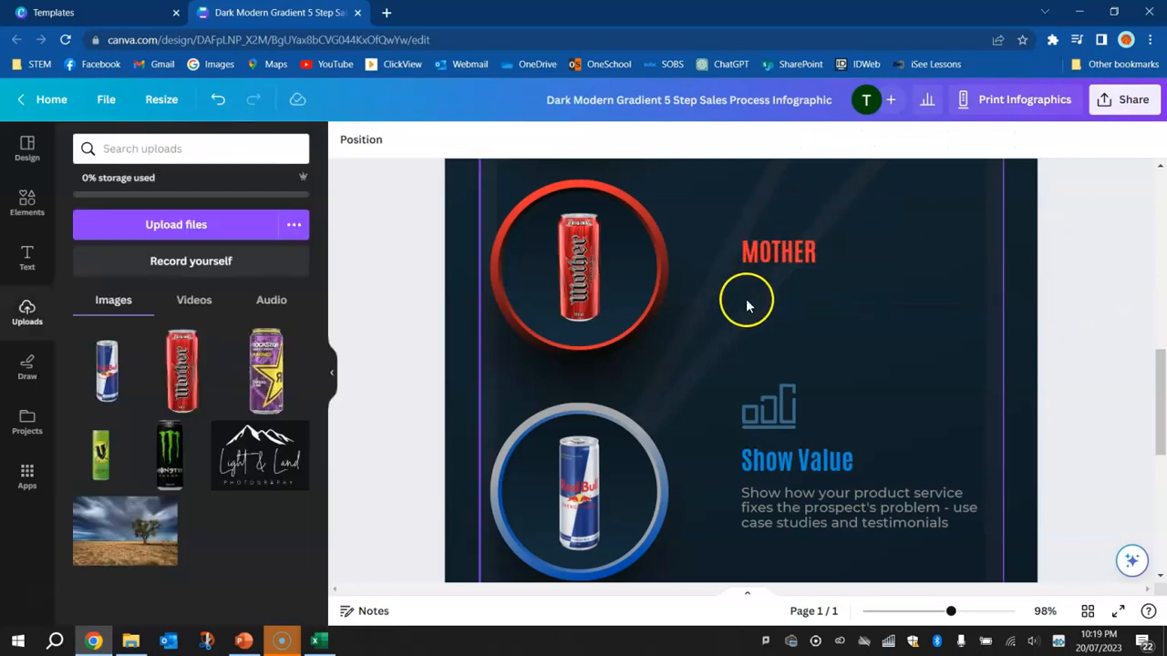
key("ctrl+v")
left_click_drag(658, 351, 781, 292)
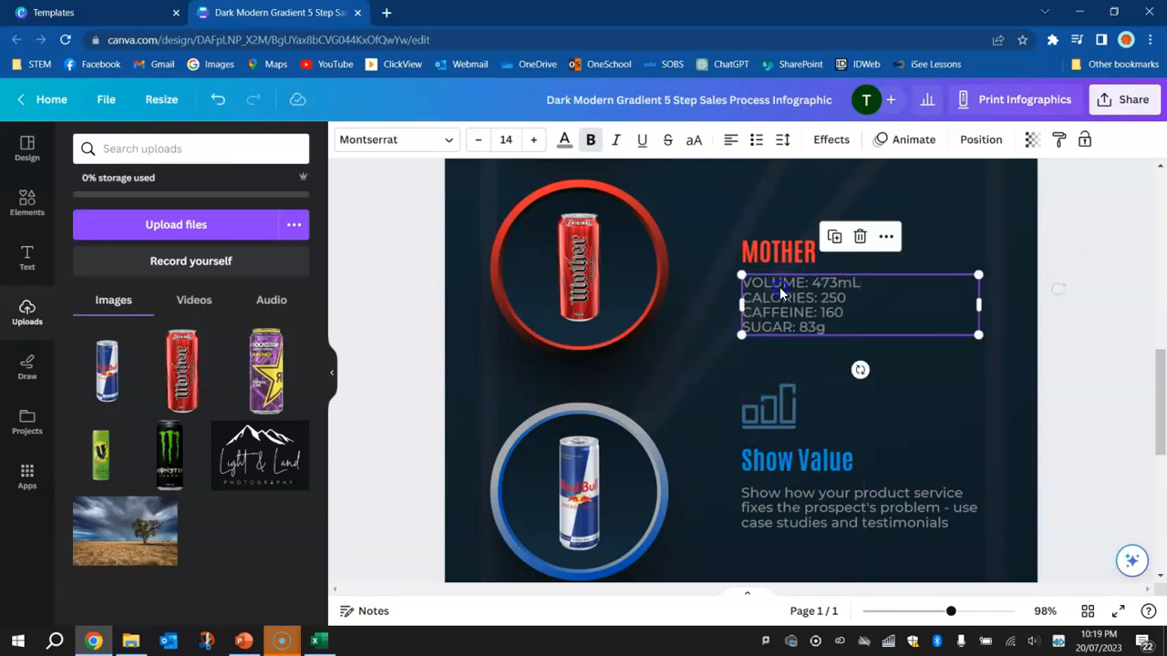
Look up Mother's volume and calories in the Excel drinks table and set them to 500mL and 228 below the MOTHER heading
key("alt+Tab")
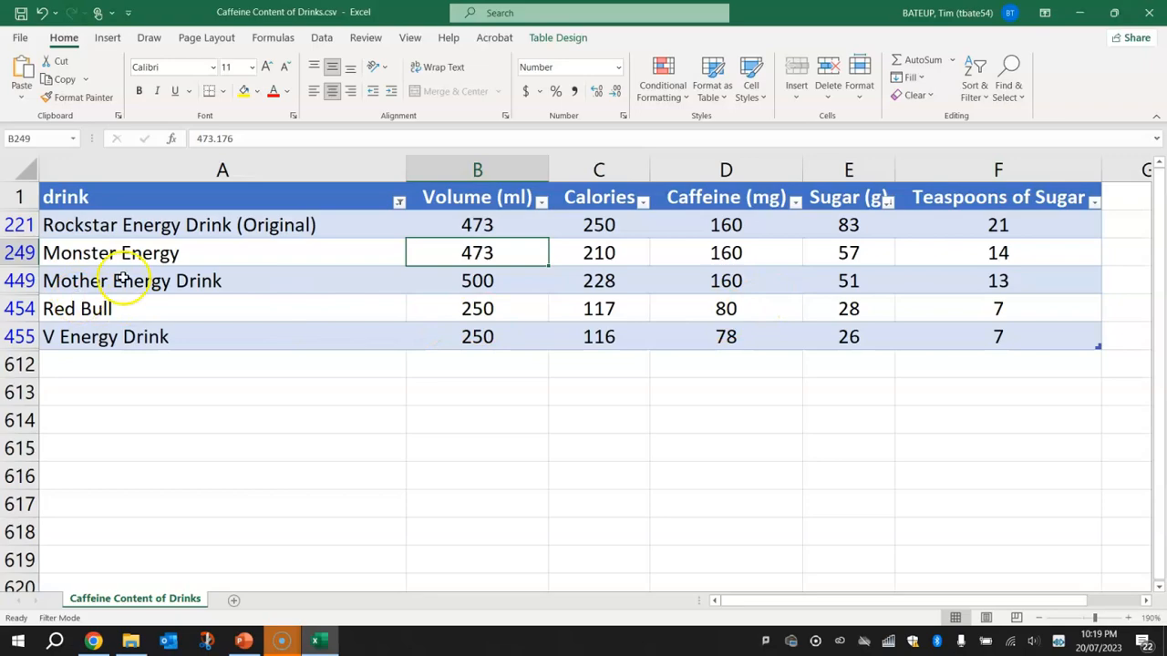
left_click(515, 288)
key("alt+Tab")
double_click(827, 289)
key("ctrl+c")
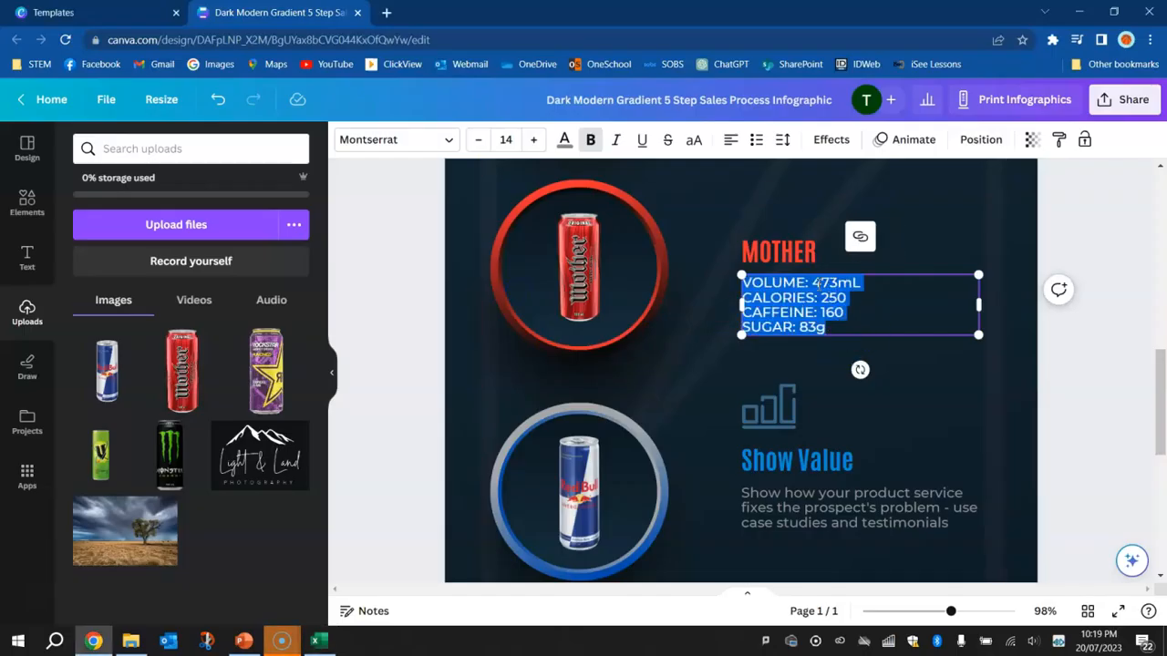
left_click(817, 284)
left_click_drag(812, 284, 832, 285)
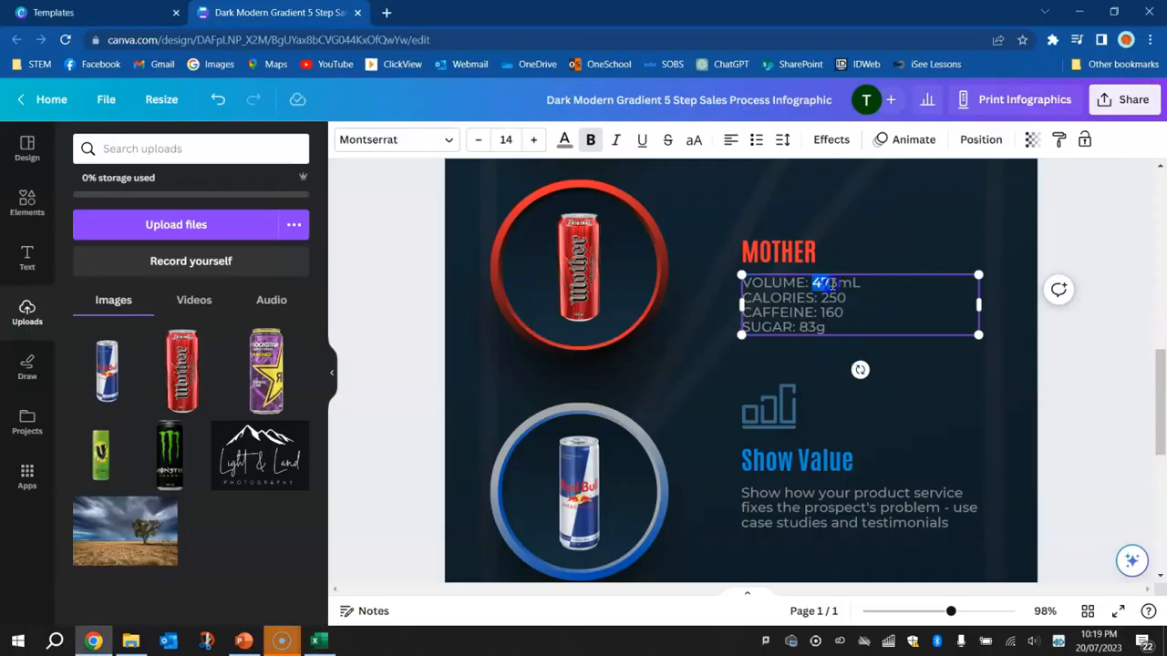
key("alt+Tab")
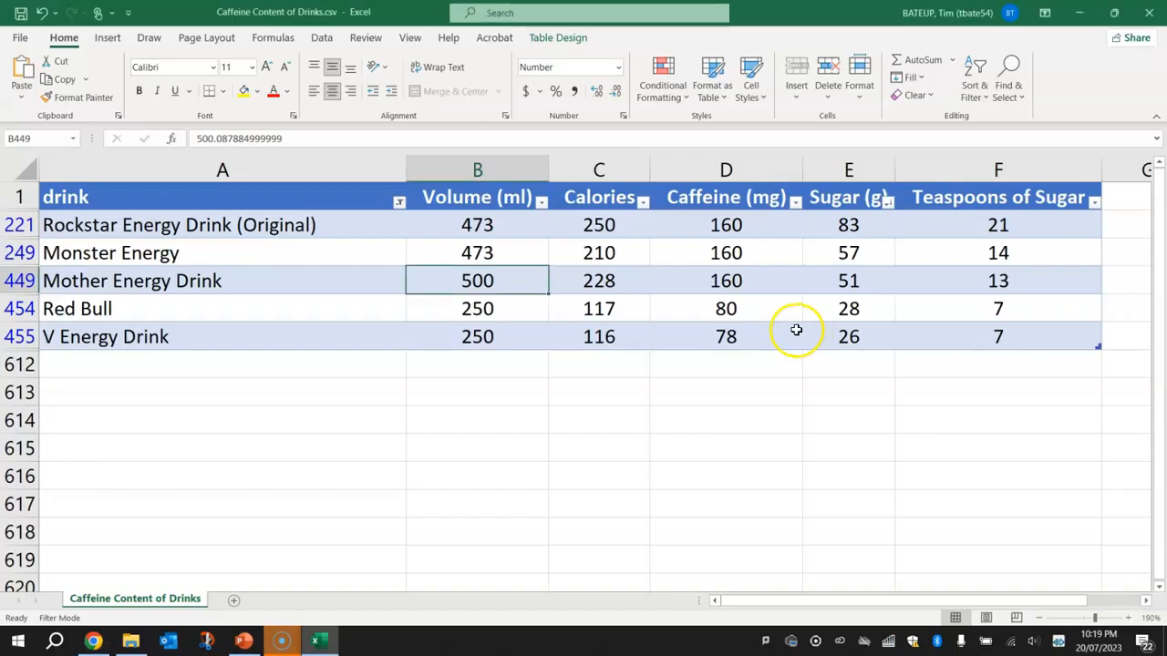
key("alt+Tab")
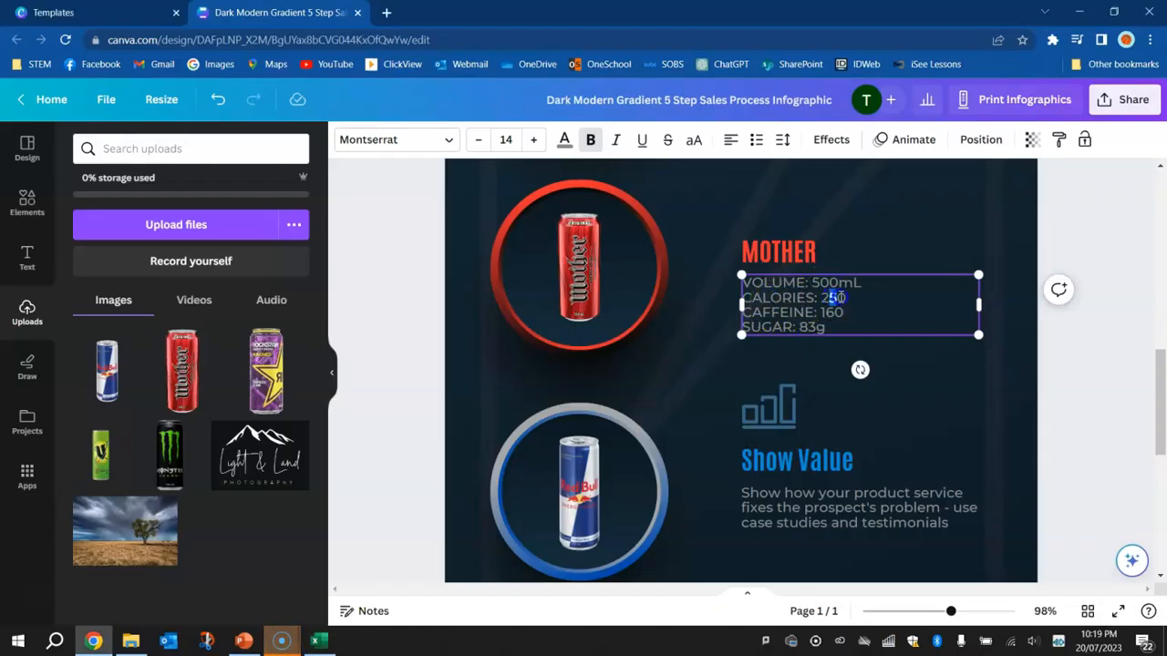
type("28")
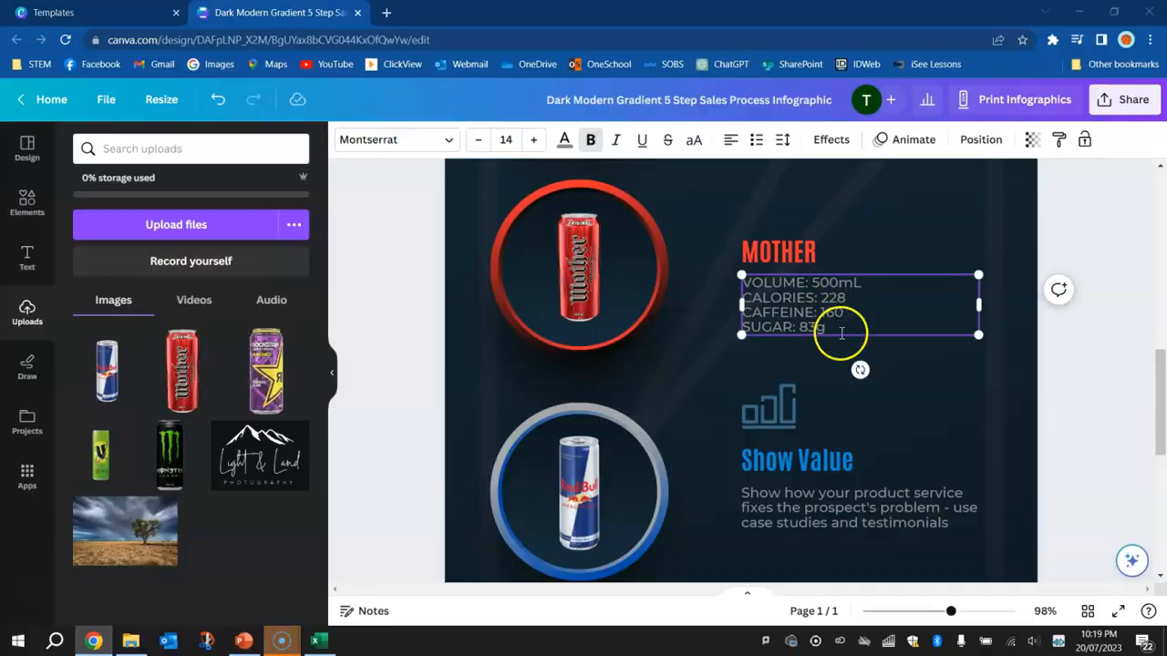
Check Mother's caffeine and sugar in the Excel drinks table and set the sugar below the MOTHER heading to 51g
key("alt+Tab")
left_click(721, 288)
left_click_drag(755, 230, 757, 281)
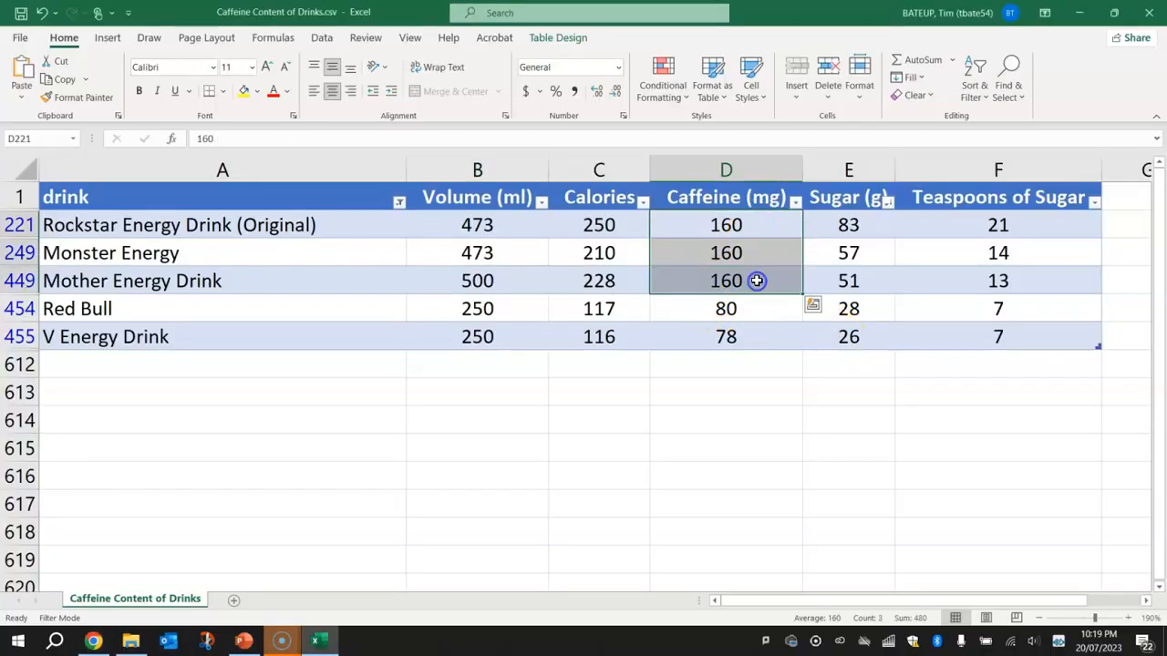
key("alt+Tab")
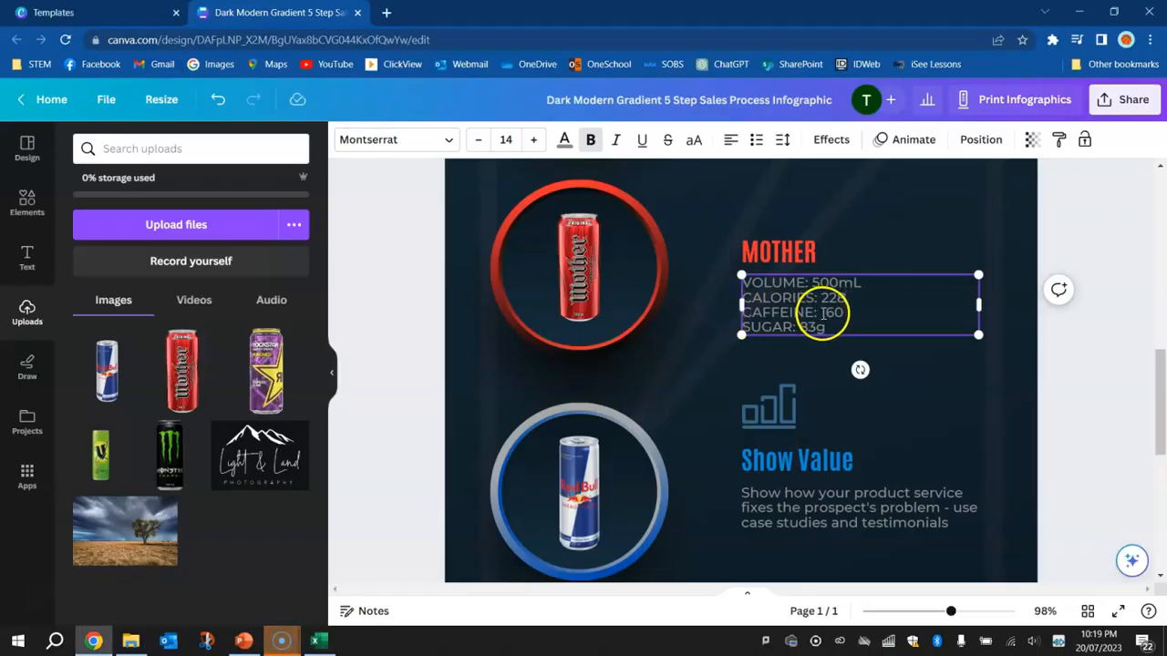
type("51")
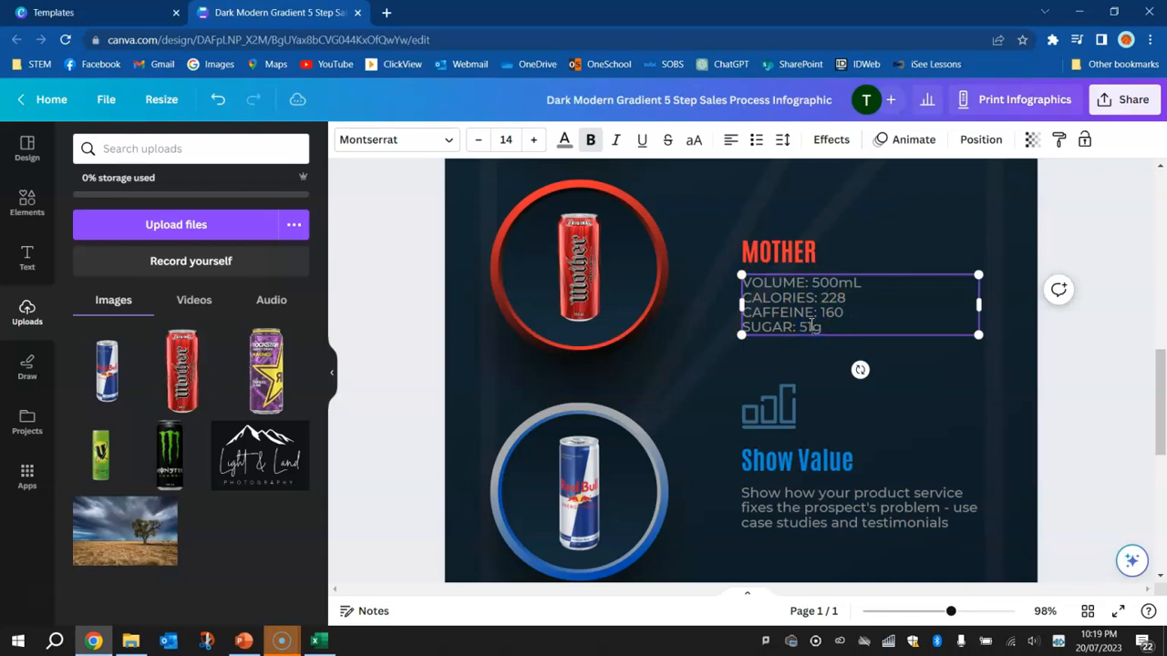
Move the MOTHER heading and its details up beside the can and delete the bar chart icon above the Show Value heading
left_click(782, 256, "shift")
left_click_drag(782, 256, 782, 201)
left_click(776, 406)
left_click(780, 445)
Change the Show Value heading to RED BULL and the Closing heading to V ENEERGY
scroll(775, 432, "down", 3)
scroll(767, 422, "up", 2)
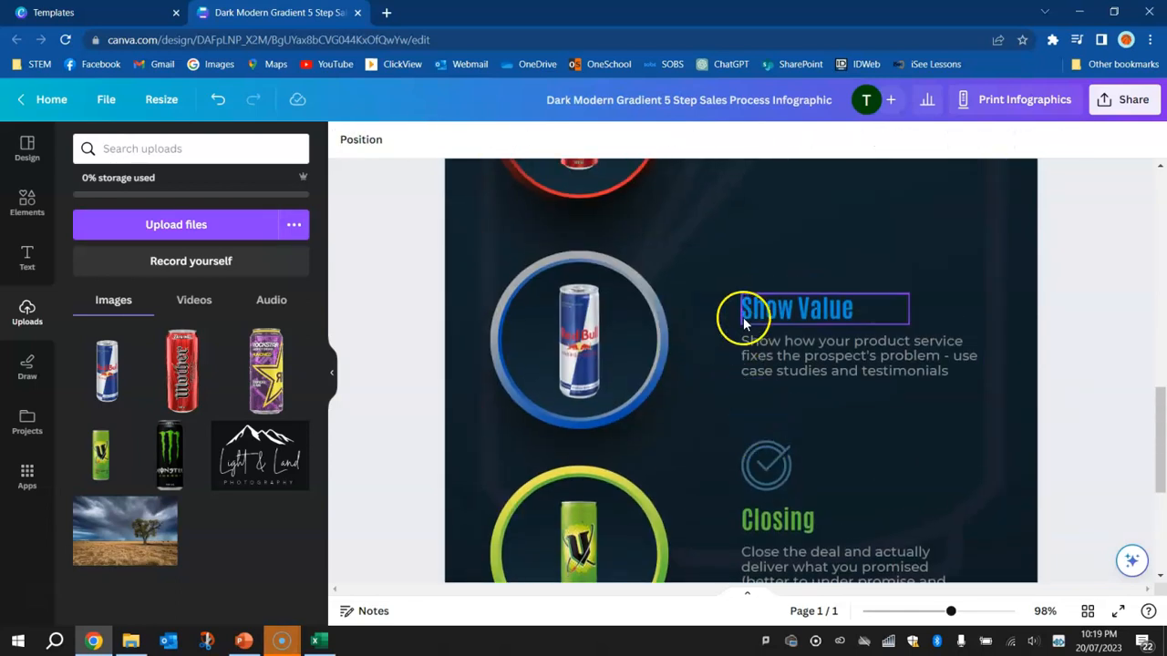
left_click(755, 307)
left_click(755, 307)
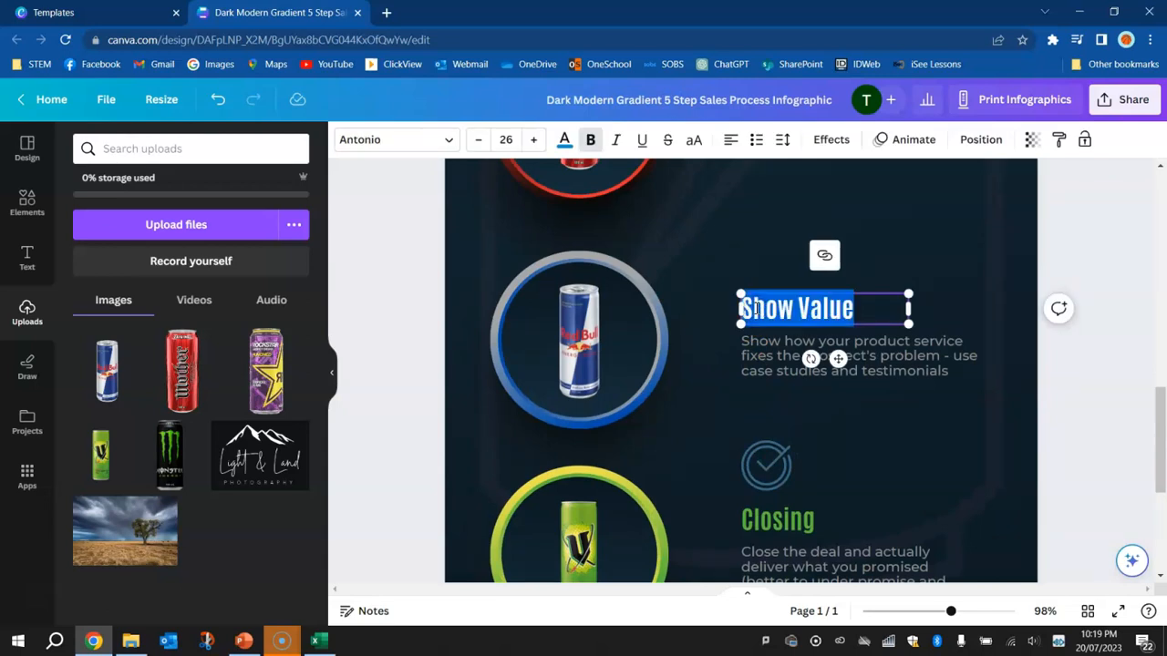
type("red")
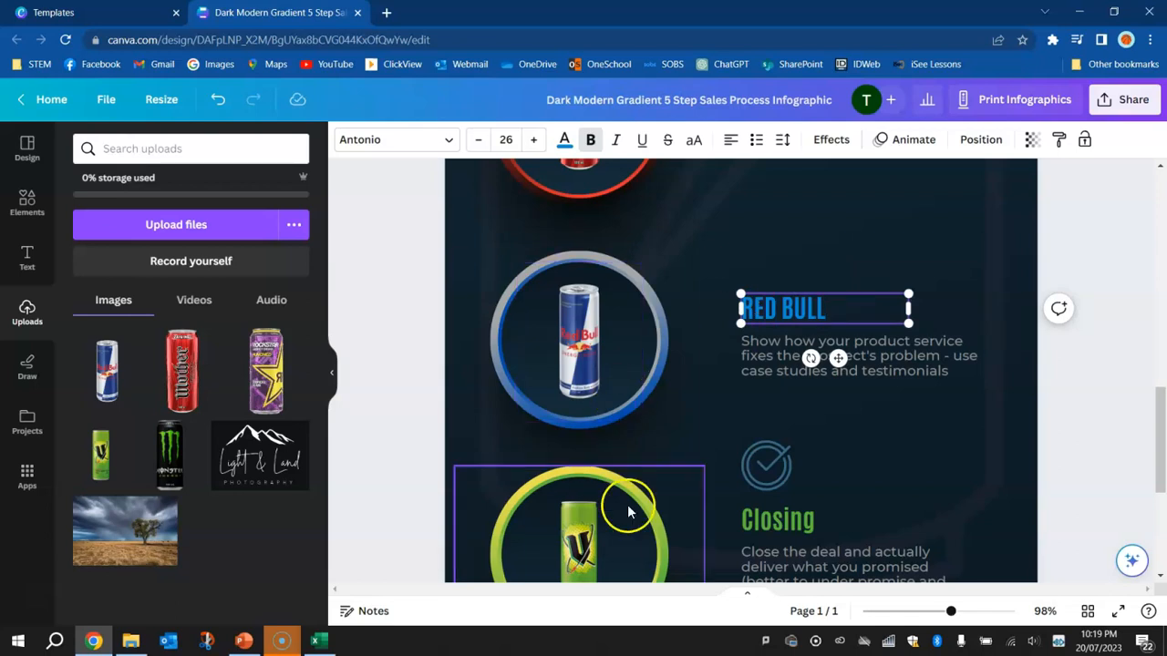
left_click(764, 524)
left_click(764, 525)
type("V ENEERGY")
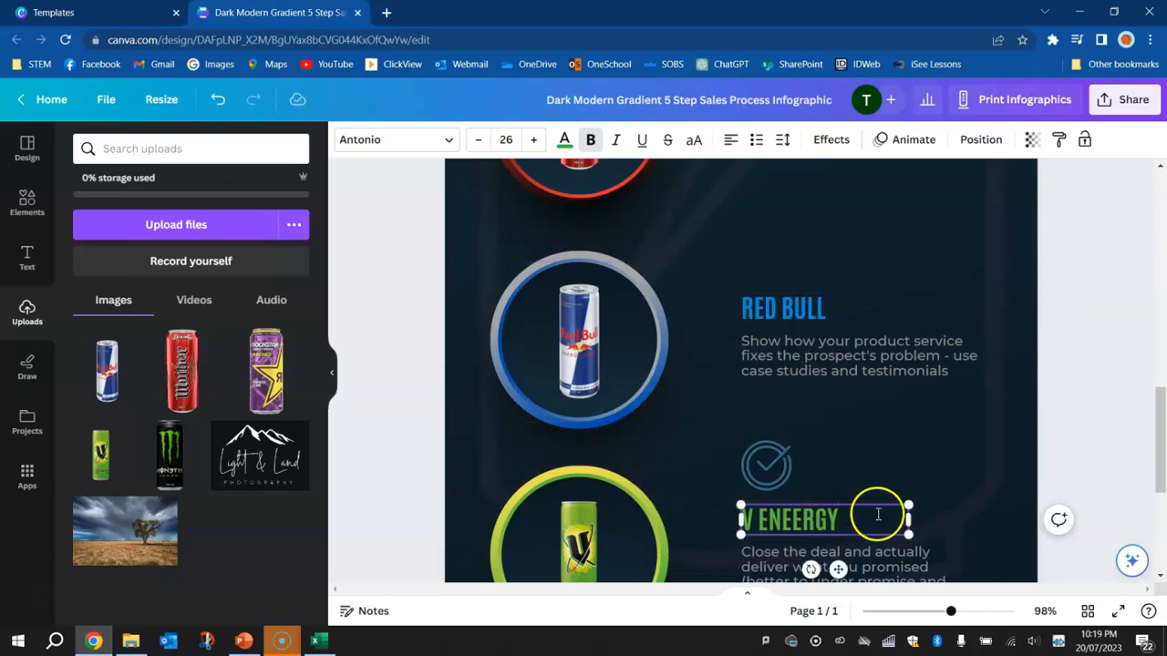
Delete the placeholder descriptions below the RED BULL and V headings and the check mark icon between the two cans
left_click(797, 362)
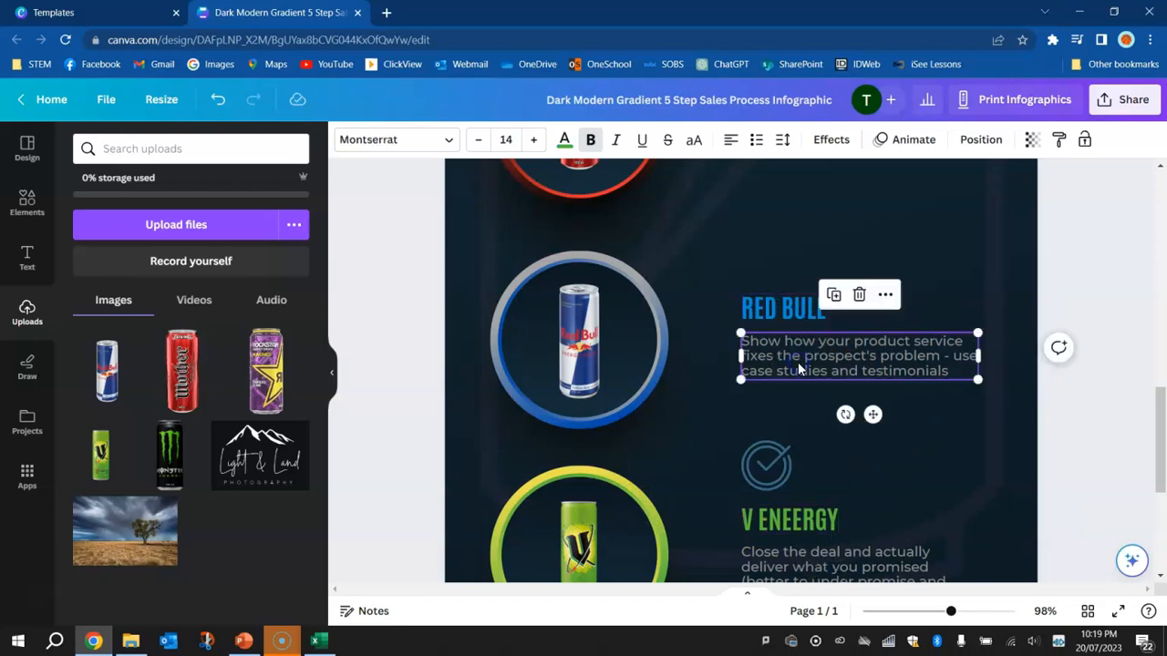
key("Delete")
left_click(835, 550)
key("Delete")
left_click(785, 385)
left_click(771, 474)
key("Delete")
Place a copy of the Rockstar details below the RED BULL heading and set its volume to 250mL from the Excel drinks table
key("ctrl+v")
left_click_drag(681, 369, 800, 360)
key("alt+Tab")
left_click(493, 307)
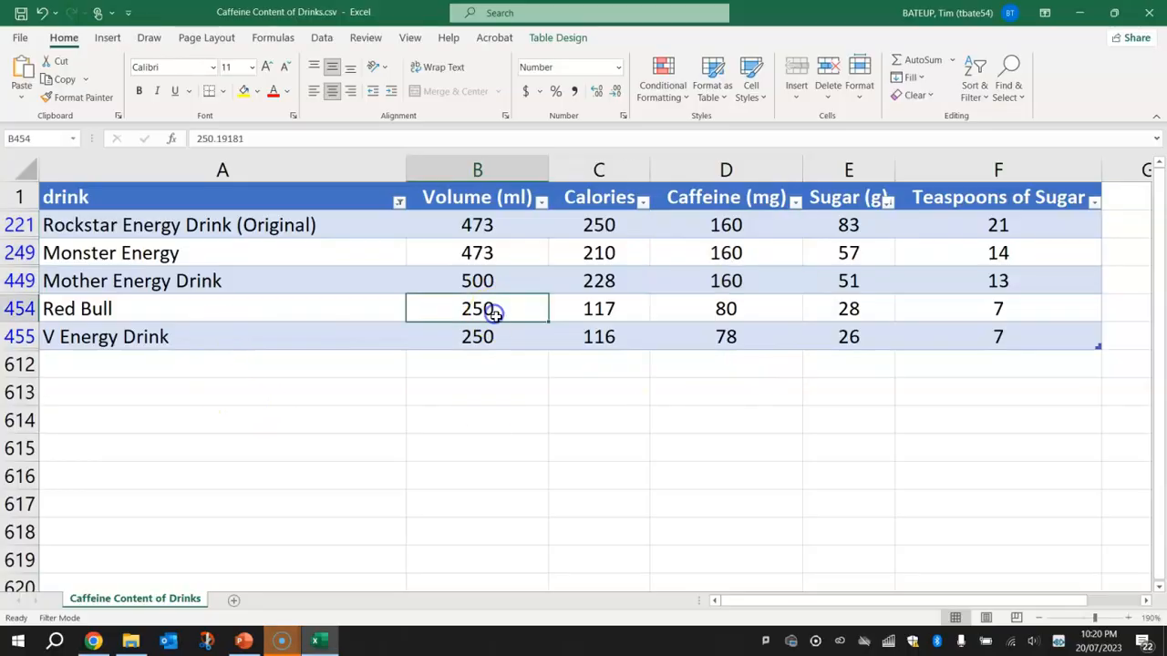
key("alt+Tab")
double_click(838, 340)
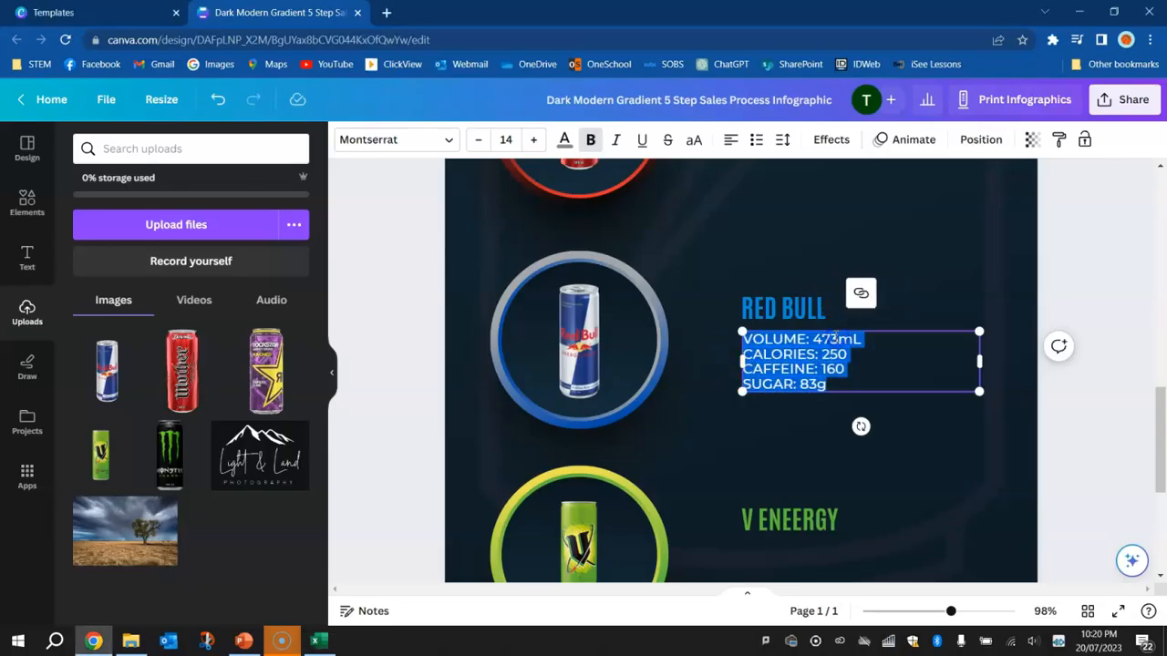
left_click(816, 338)
type("250")
Set the calories to 117 and the caffeine to 80 below the RED BULL heading, checking Red Bull's row in Excel
left_click_drag(821, 367, 841, 354)
double_click(834, 354)
type("11")
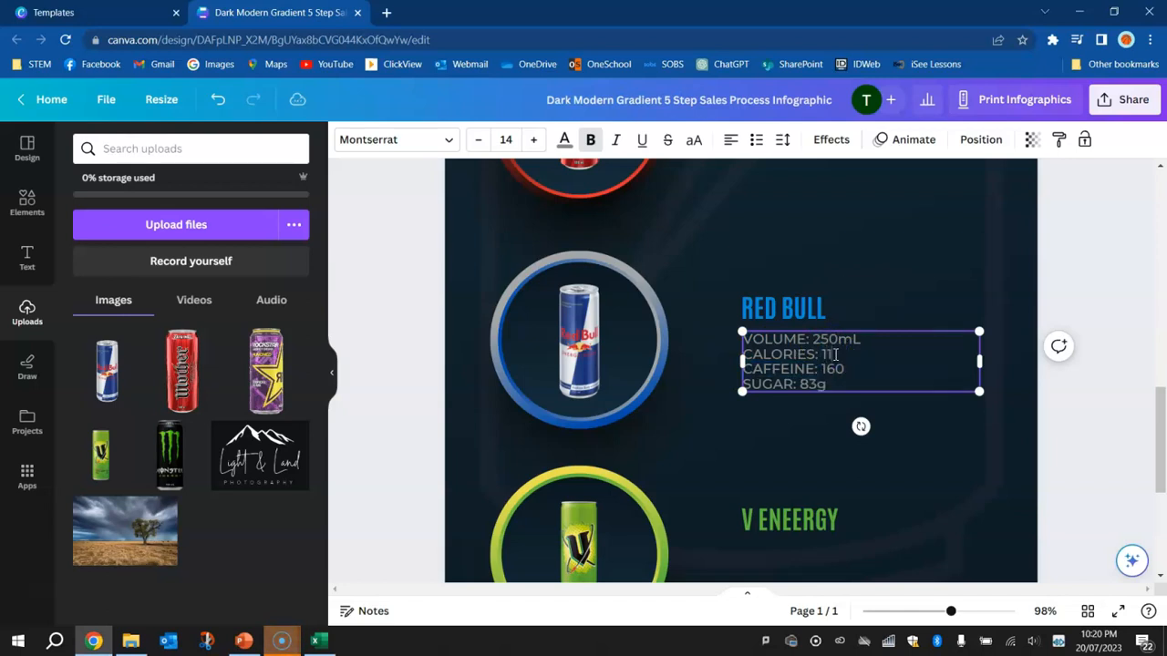
key("alt+Tab")
left_click(735, 307)
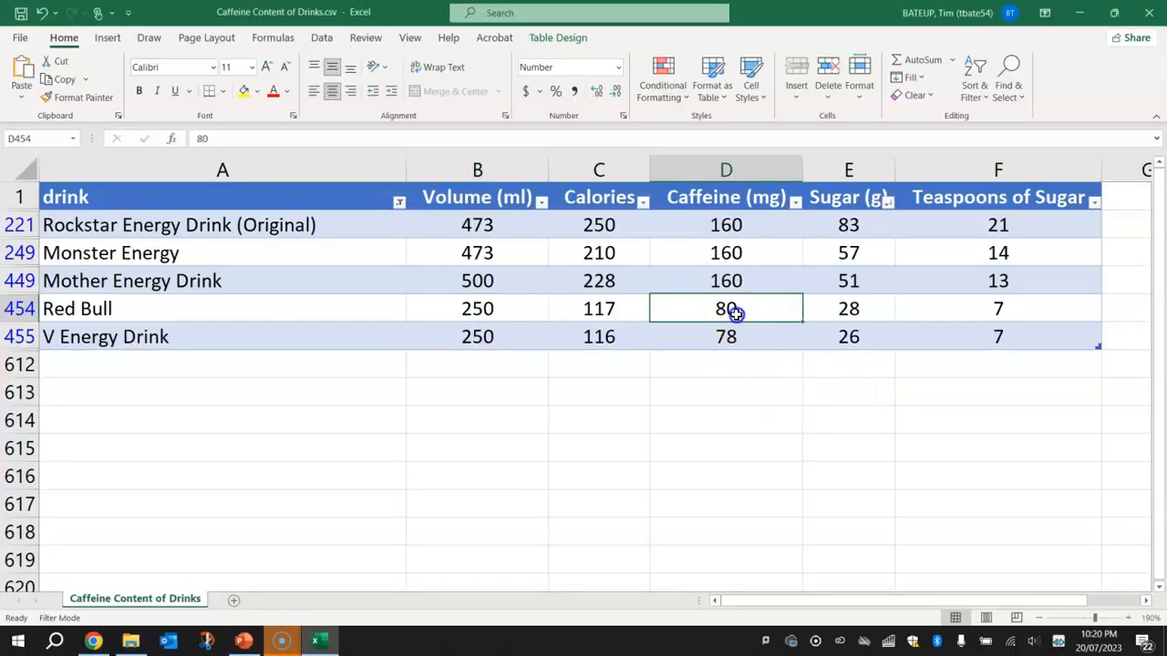
key("alt+Tab")
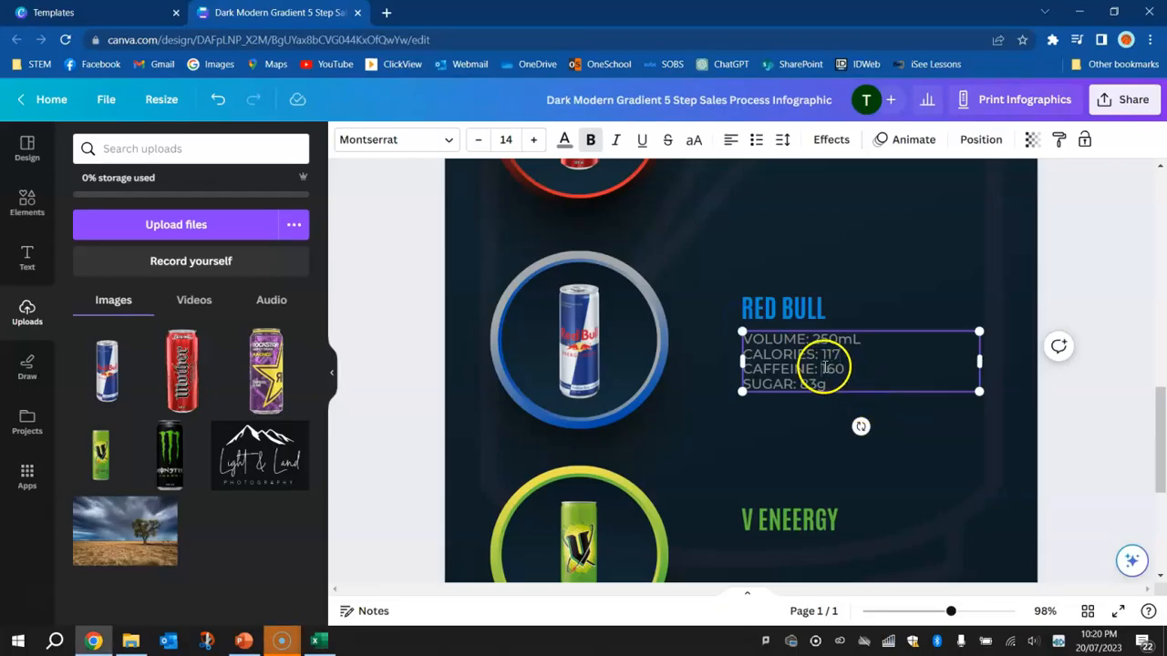
mouse_move(832, 367)
left_mouse_down()
mouse_move(844, 368)
mouse_move(817, 384)
left_mouse_up()
type("80")
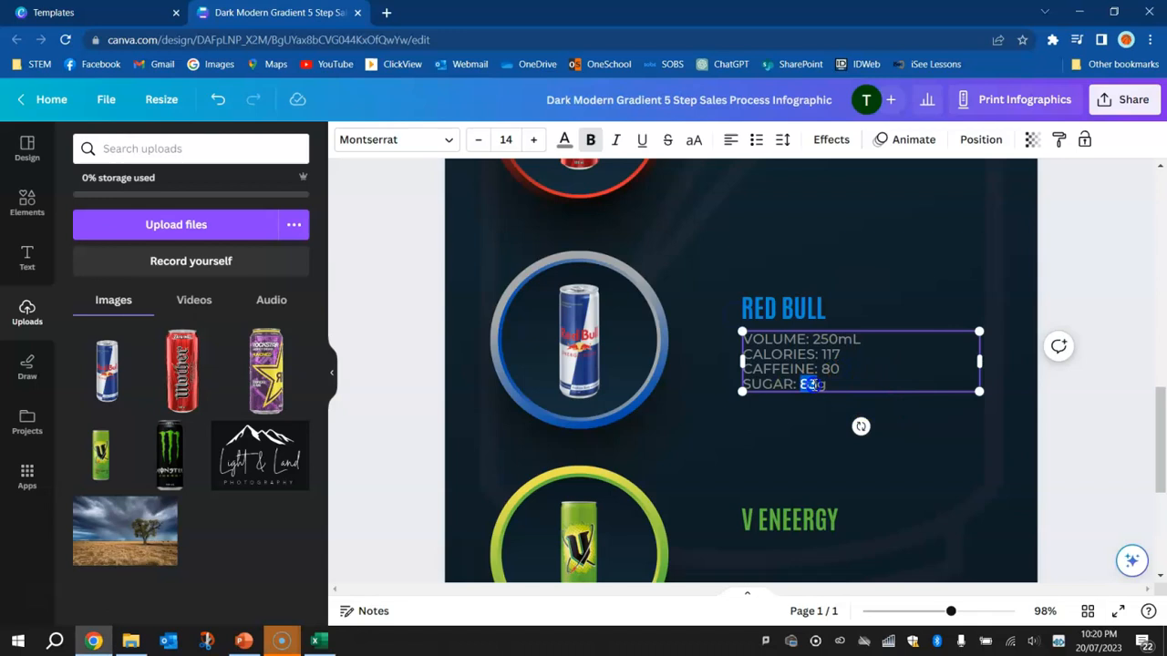
type("28")
Set Red Bull's sugar to 28g and move its heading and details up together beside the can
left_click(768, 305, "shift")
left_click_drag(769, 309, 764, 268)
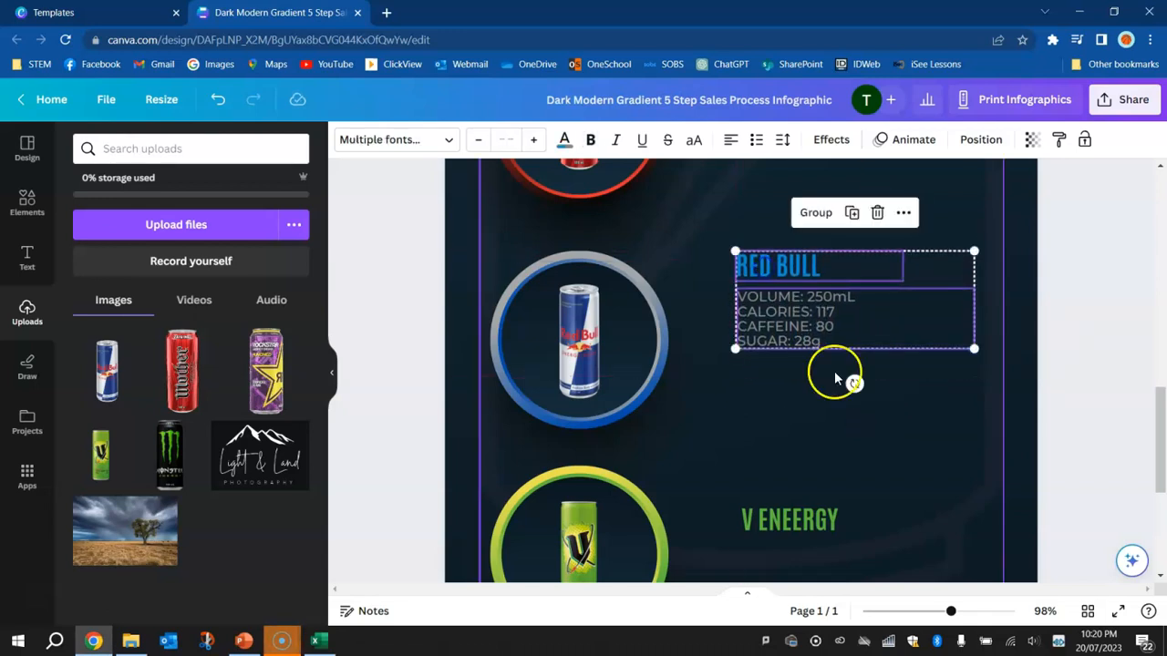
Place another copy of the Rockstar details below the green V heading and set its volume to 250mL
scroll(793, 514, "down", 2)
key("ctrl+v")
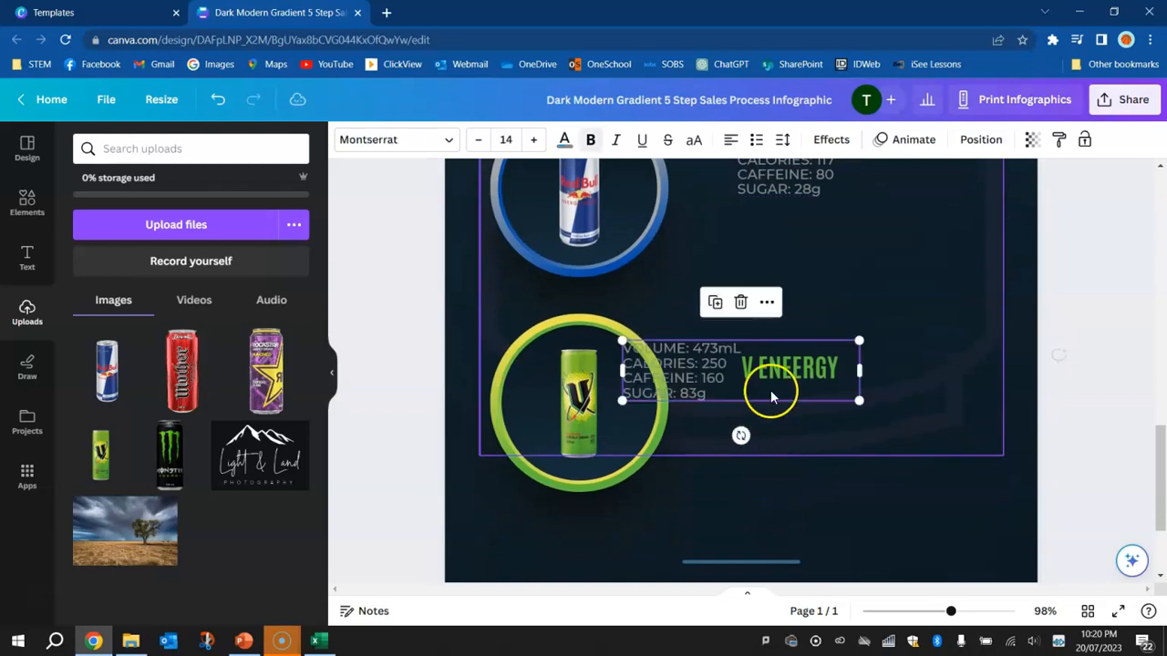
left_click_drag(690, 367, 789, 415)
left_click(811, 401)
left_click(814, 398)
type("250")
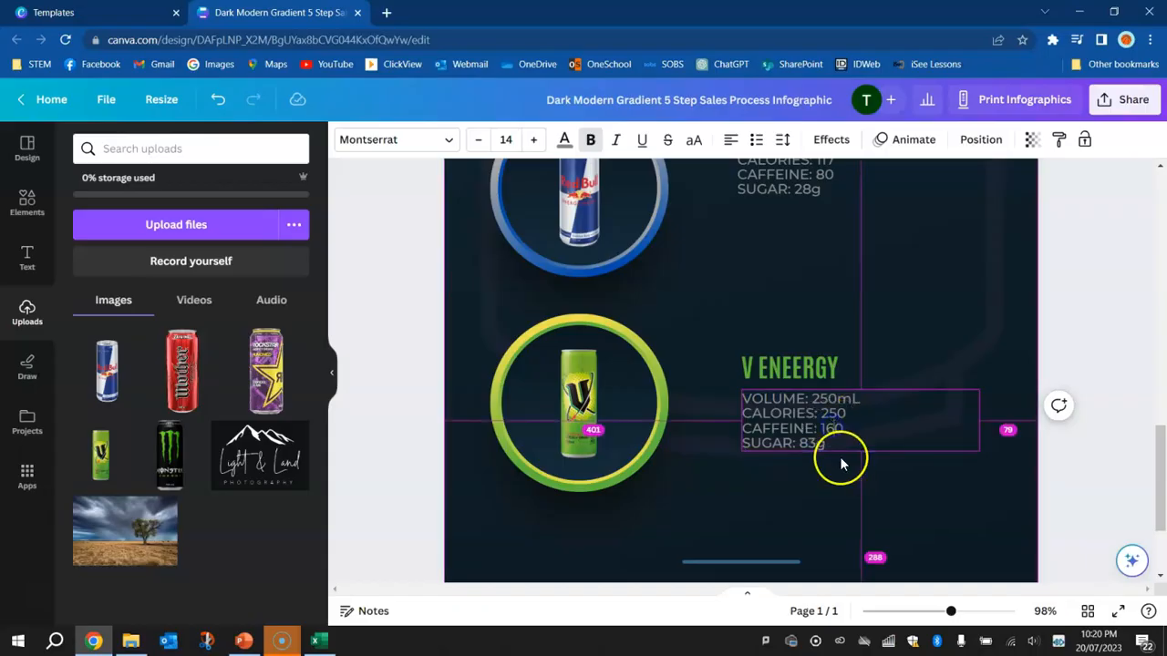
Look up V Energy Drink's calories in the Excel drinks table and set them to 116 below the V heading
key("alt+Tab")
key("alt+Tab")
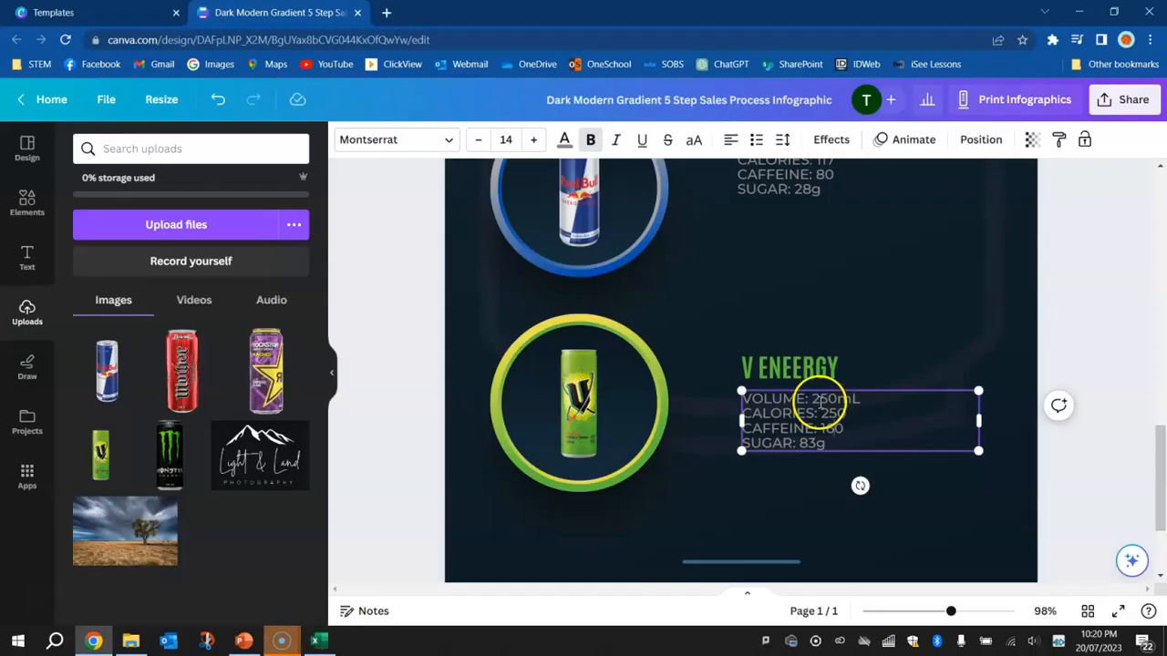
left_click_drag(822, 415, 831, 412)
type("110")
Look up V Energy Drink's caffeine and sugar in Excel and set them to 78 and 26g below the V heading
left_click(825, 429)
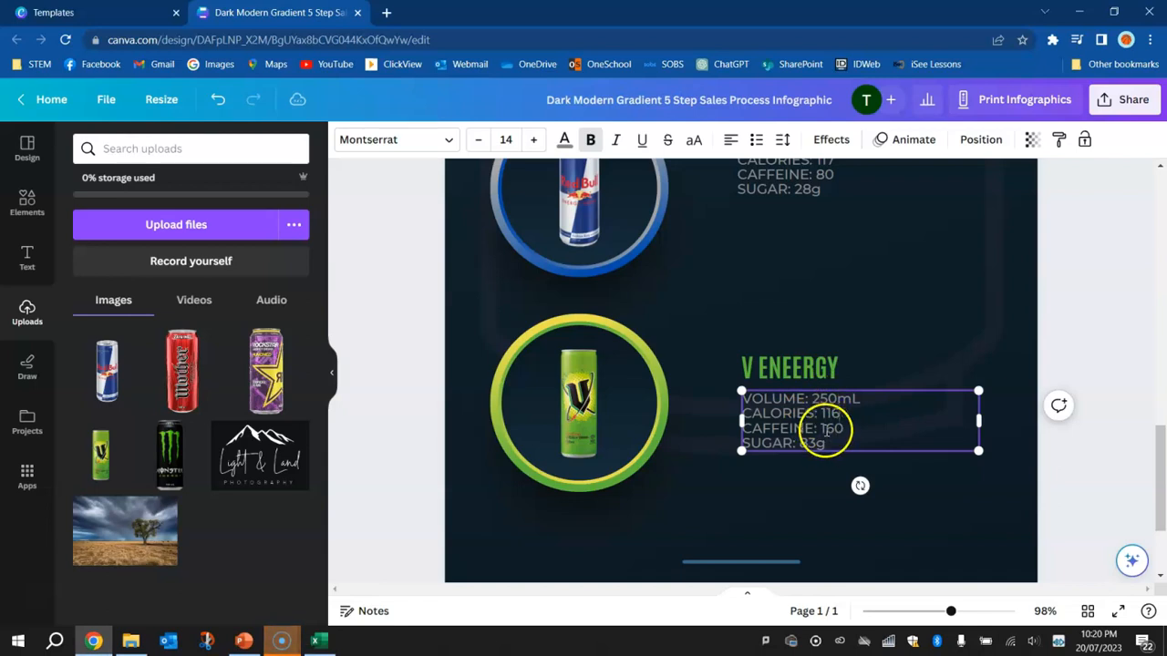
key("alt+Tab")
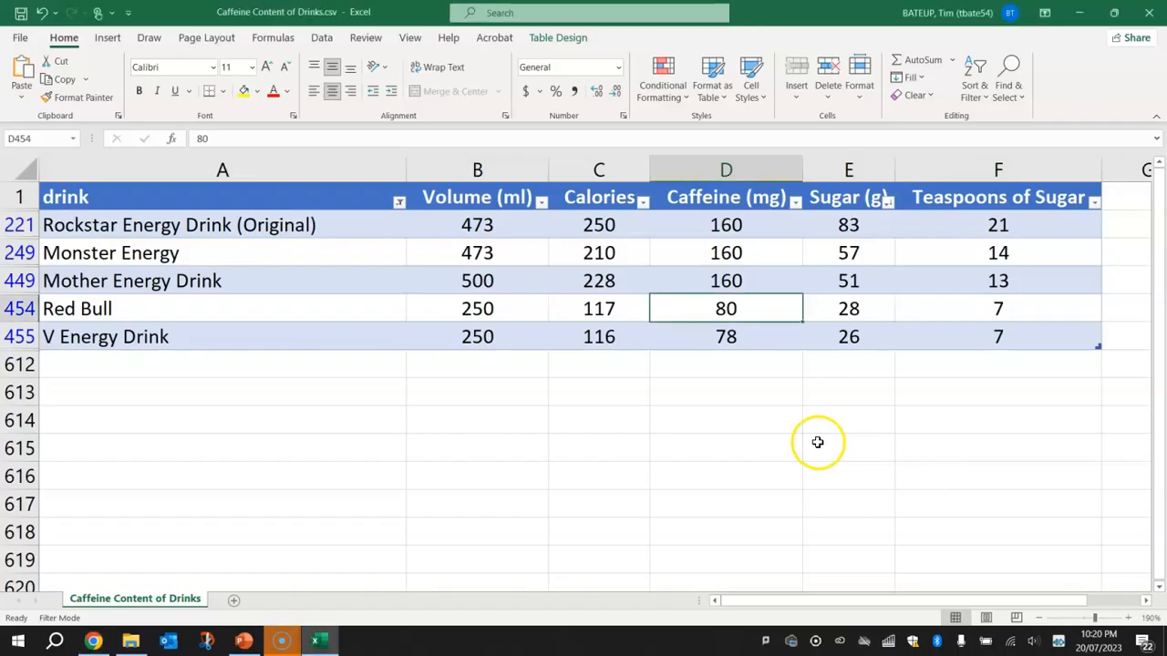
key("alt+Tab")
scroll(821, 416, "up", 1)
scroll(820, 416, "down", 1)
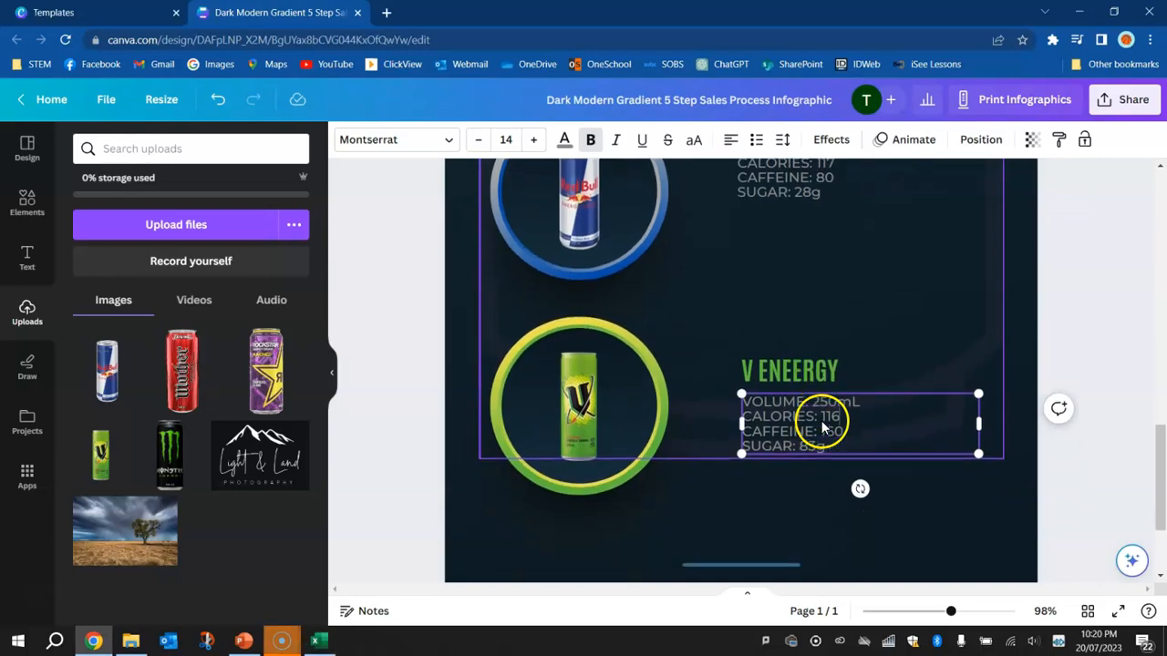
key("alt+Tab")
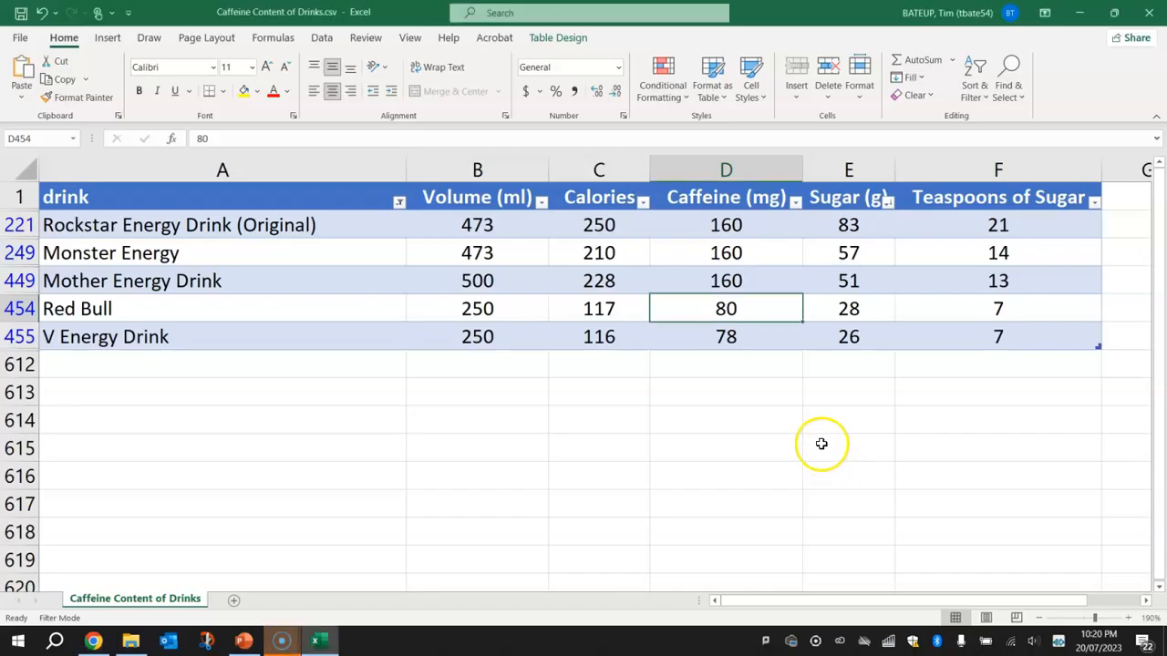
key("alt+Tab")
type("78")
key("alt+Tab")
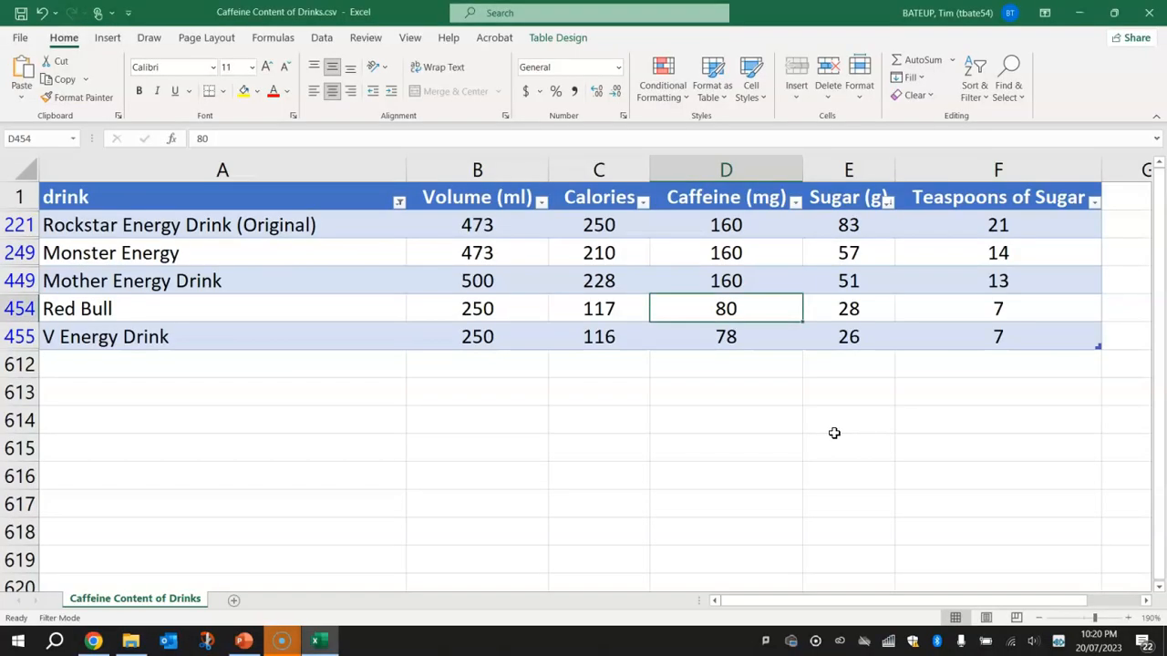
key("alt+Tab")
left_click_drag(816, 442, 801, 443)
type("26g")
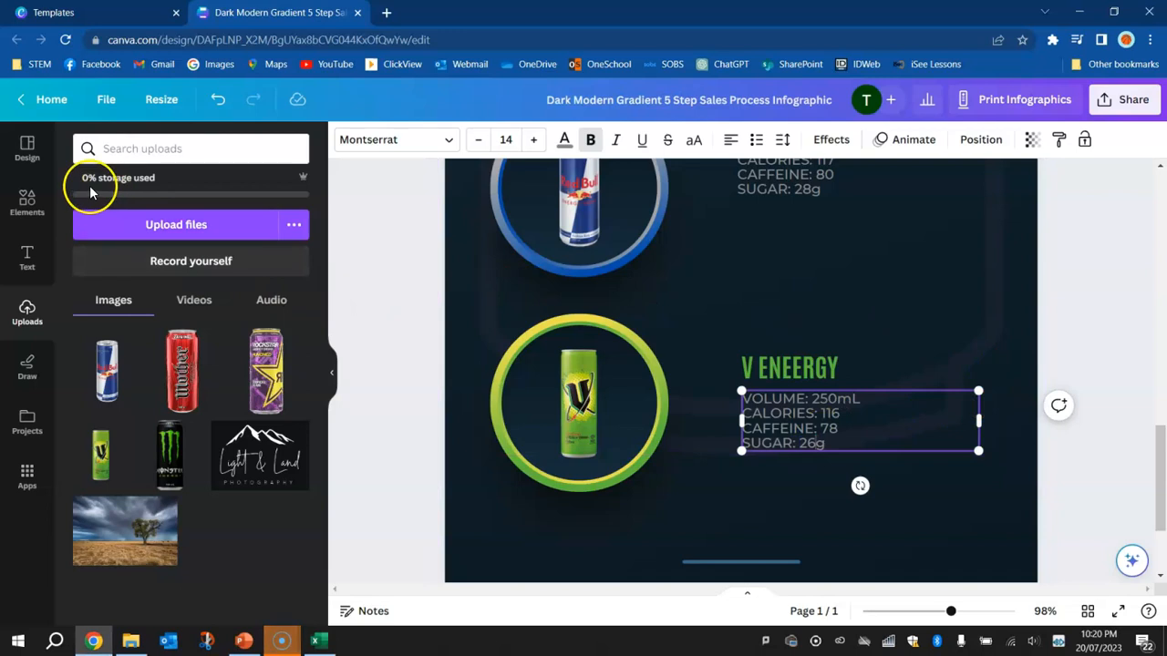
Correct the green heading's spelling to V ENERGY and move it with its details up beside the V can
left_click(797, 372)
key("BackSpace")
left_click(781, 425, "shift")
left_click_drag(756, 357, 769, 327)
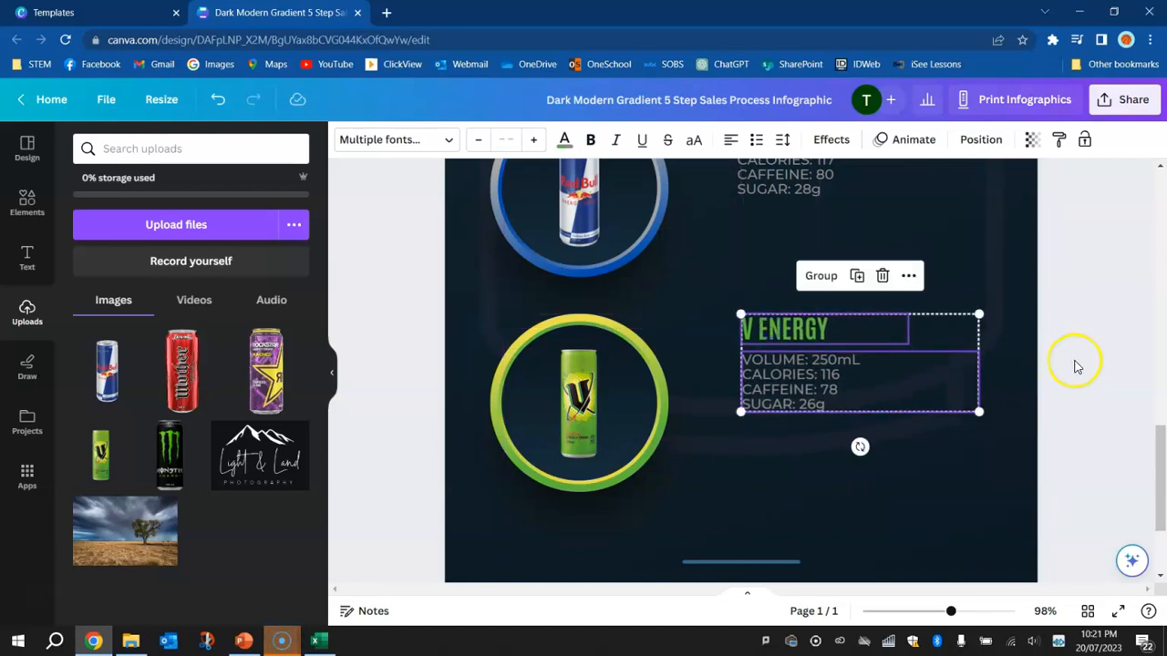
Review the drink sections across the whole infographic and check the Teaspoons of Sugar column for Rockstar in the Excel drinks table
left_click(1114, 339)
scroll(967, 413, "up", 5)
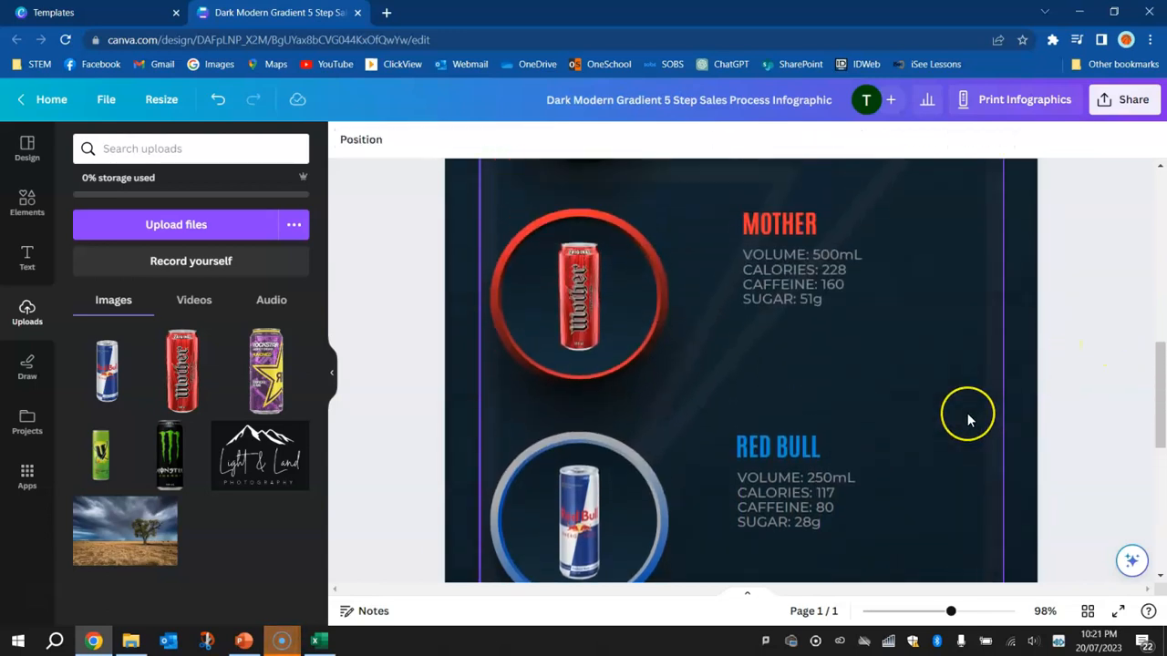
scroll(967, 413, "up", 5)
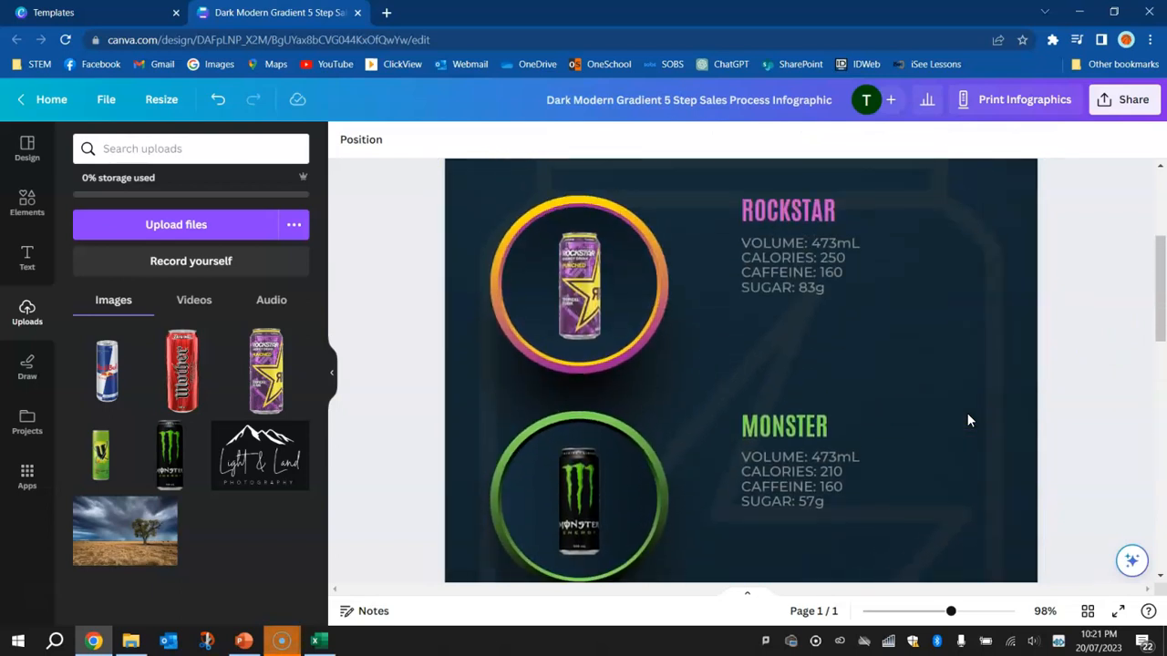
left_click_drag(950, 610, 925, 611)
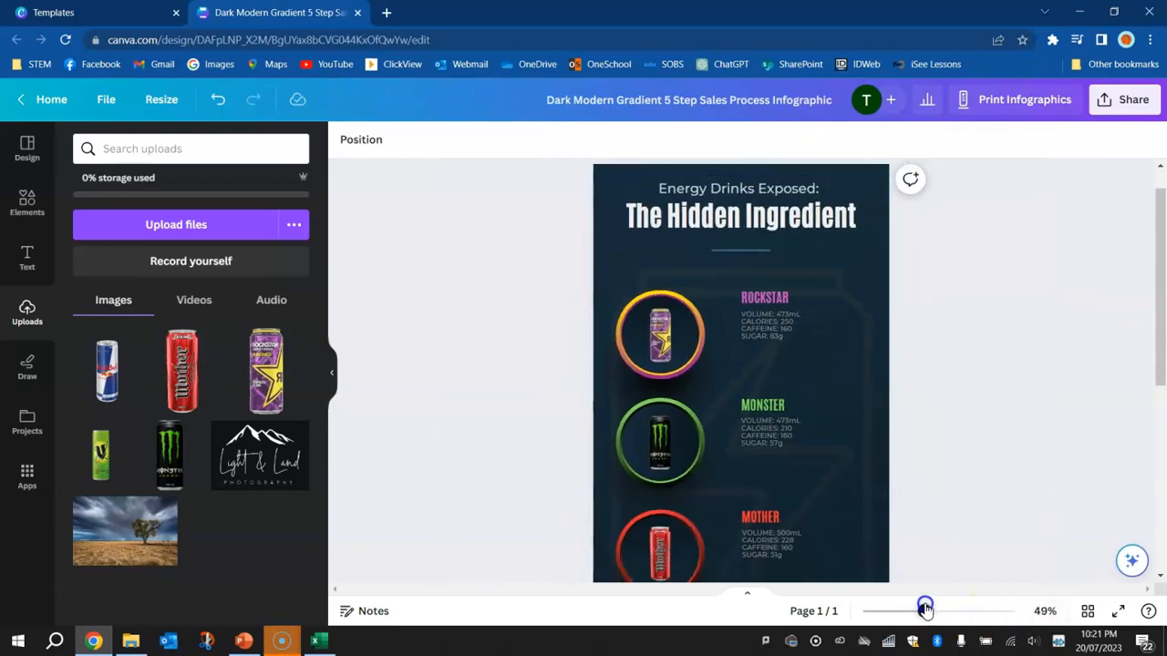
left_click_drag(1162, 305, 1156, 351)
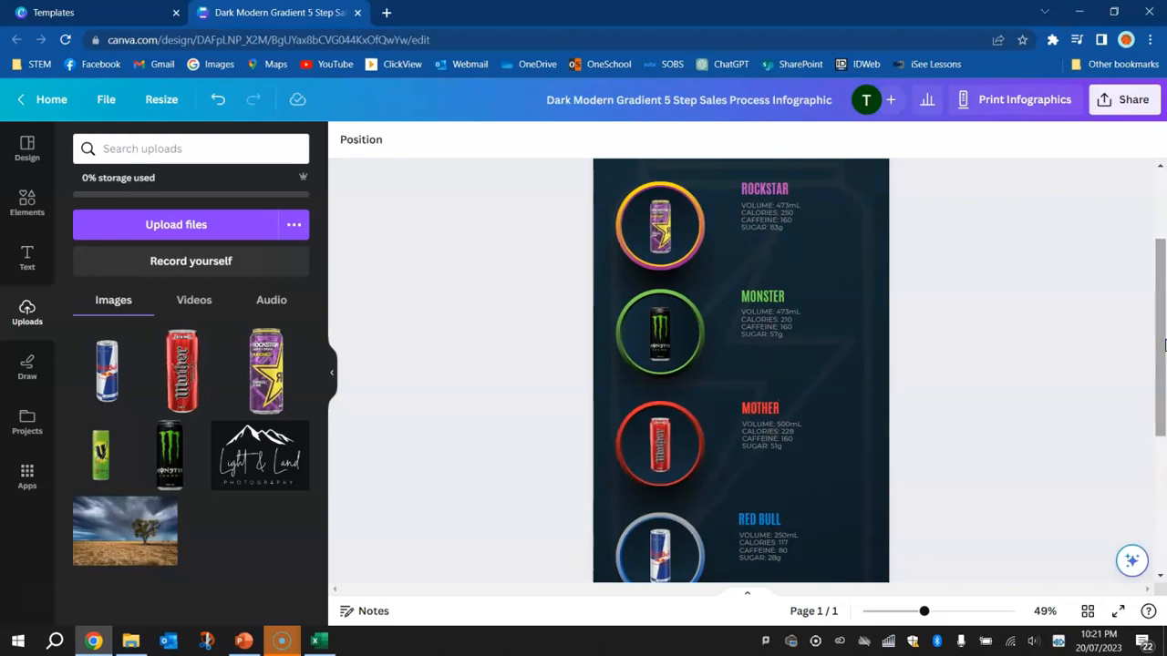
key("alt+Tab")
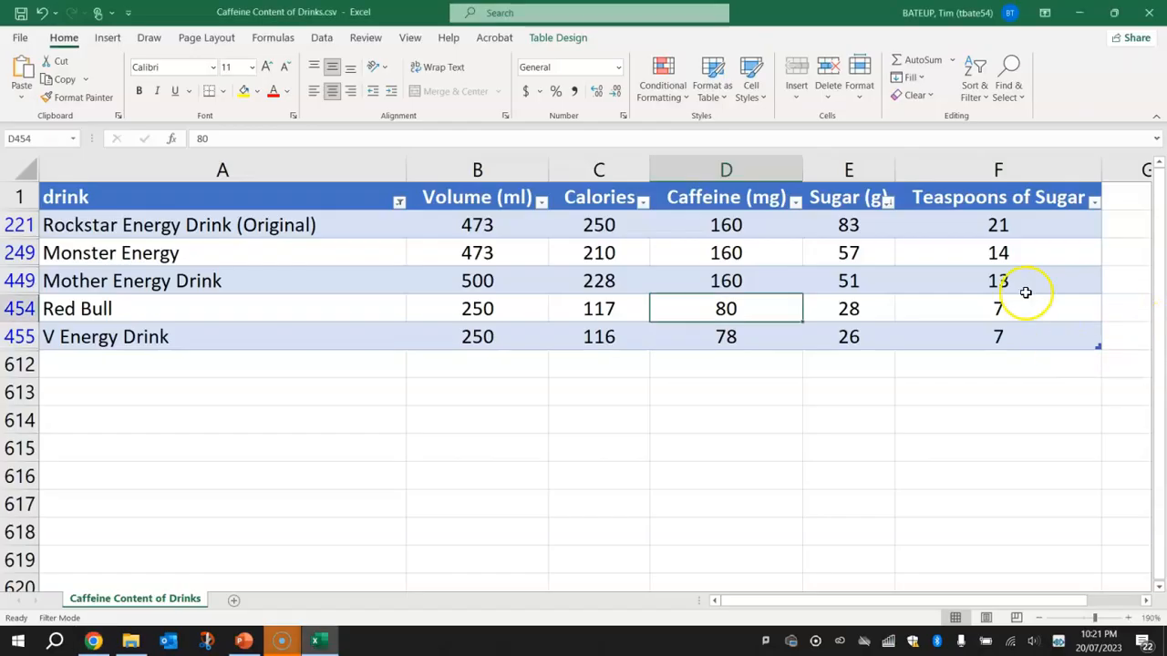
left_click(984, 228)
key("alt+Tab")
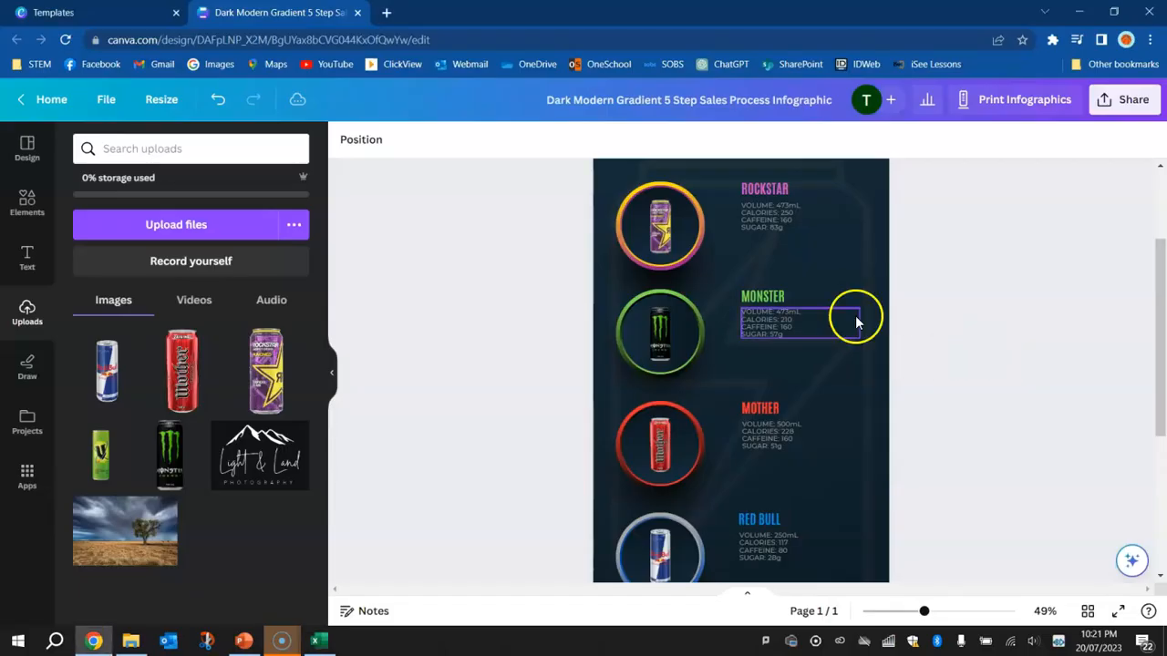
Search the graphics elements for SUGAR TEASPOON
scroll(784, 172, "up", 1)
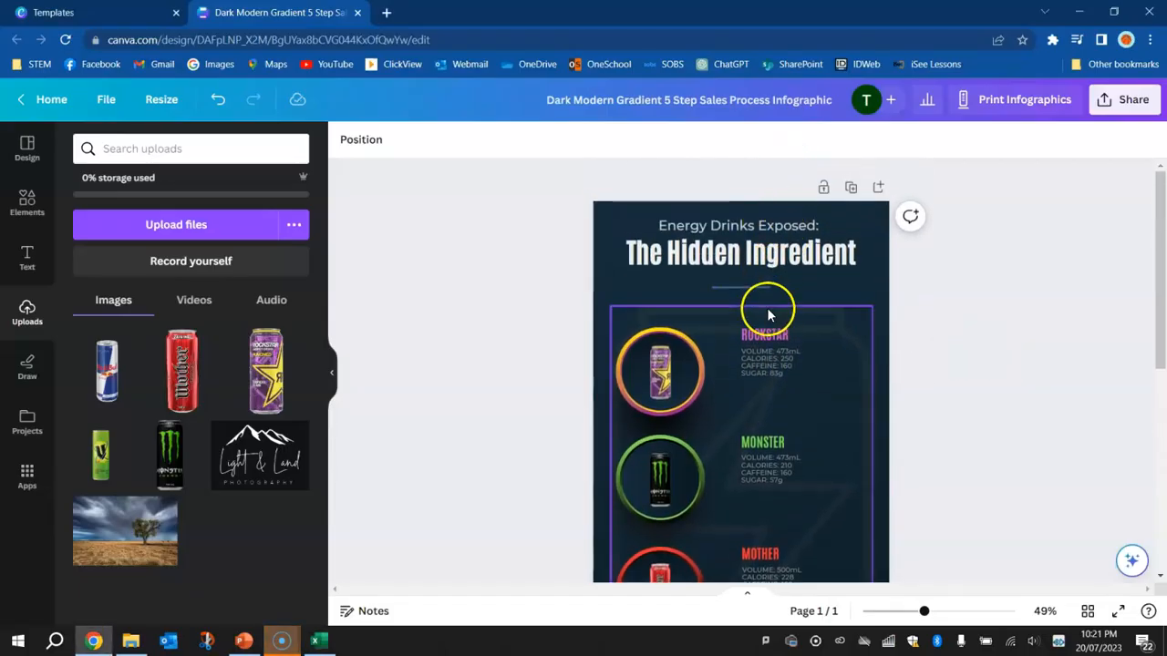
scroll(777, 376, "up", 5)
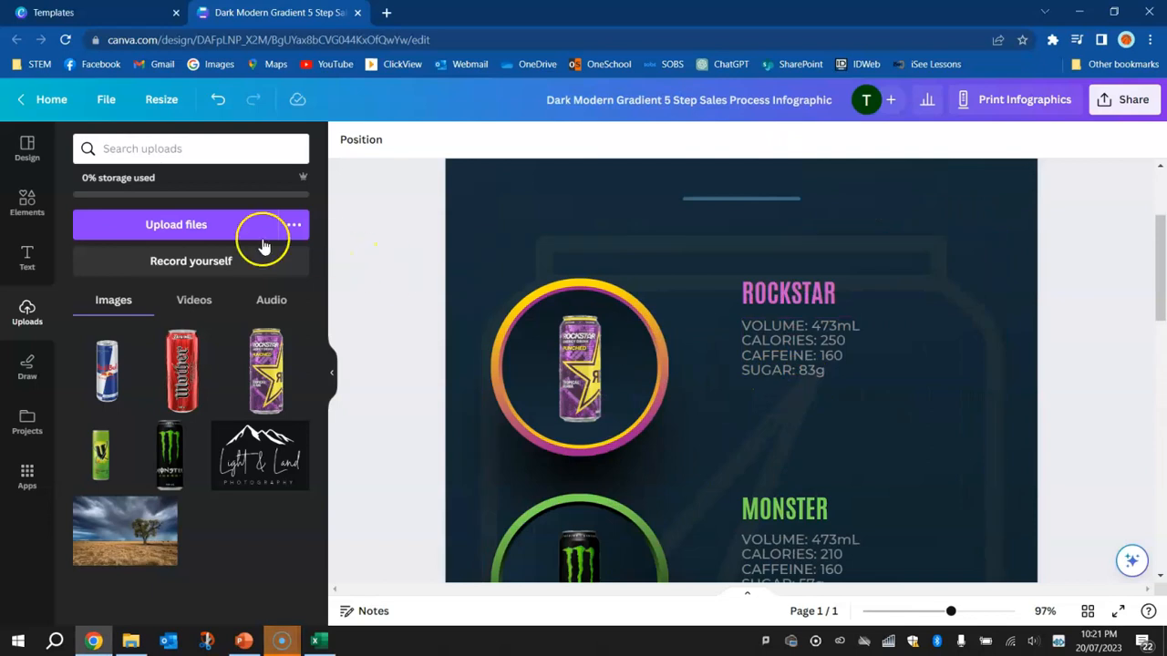
left_click(26, 202)
double_click(128, 150)
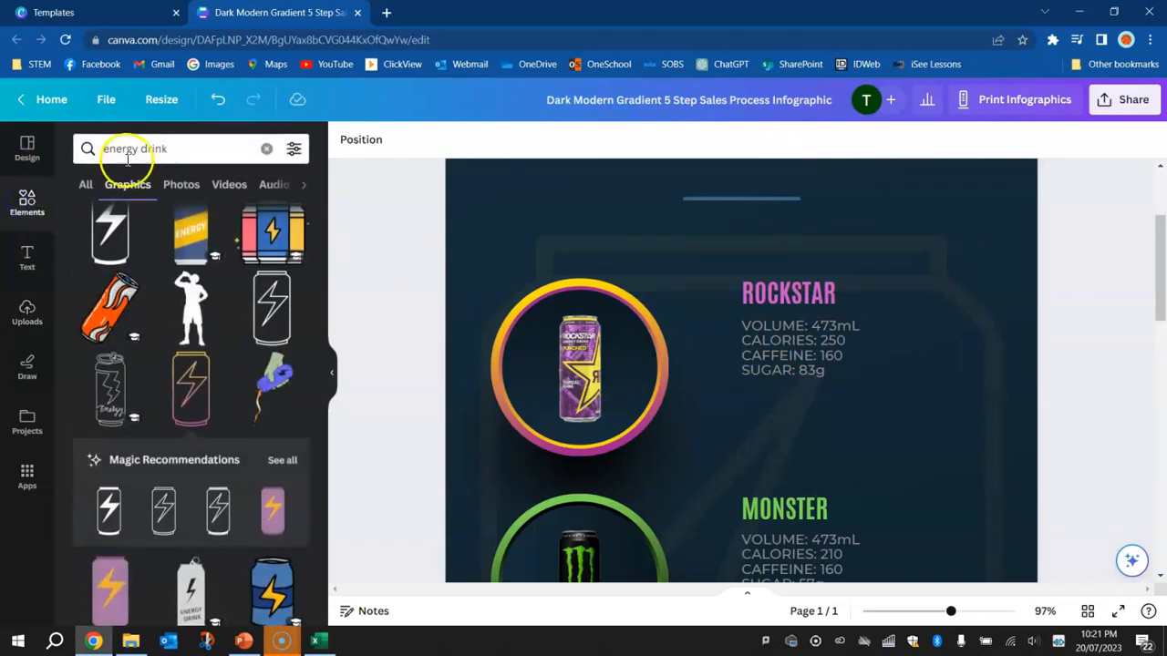
type("SUGAR TEASPO")
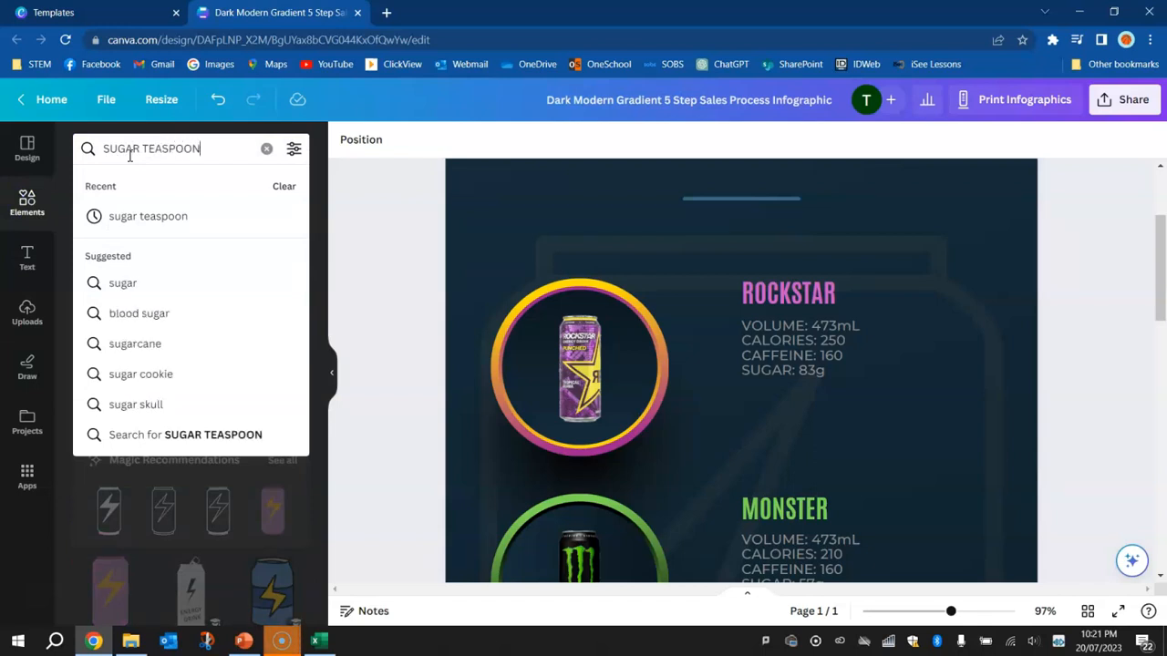
type("ON")
key("Return")
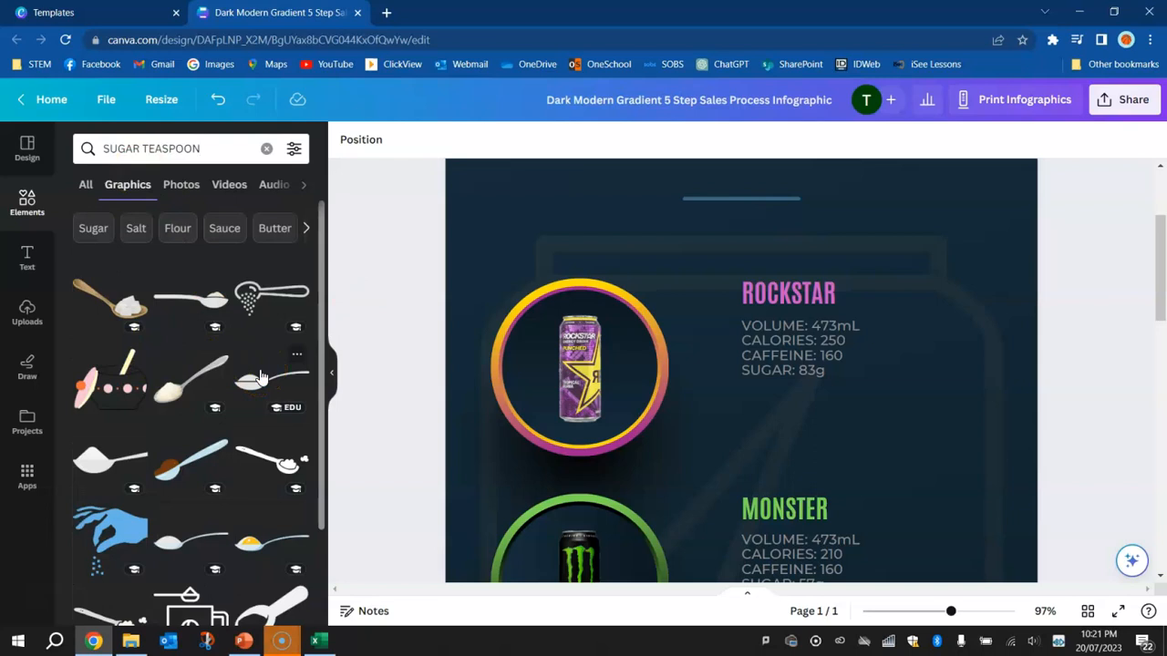
Add the white heaped sugar teaspoon graphic, shrink it and place it just below Rockstar's sugar line
scroll(227, 367, "down", 1)
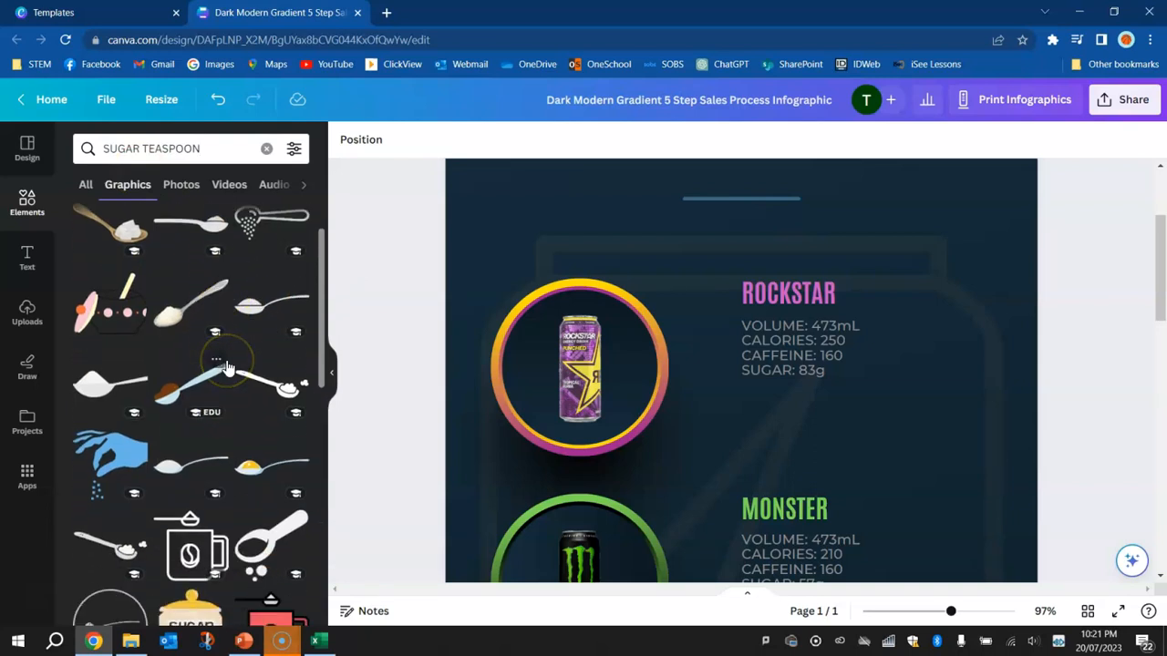
scroll(227, 368, "down", 1)
scroll(227, 367, "down", 1)
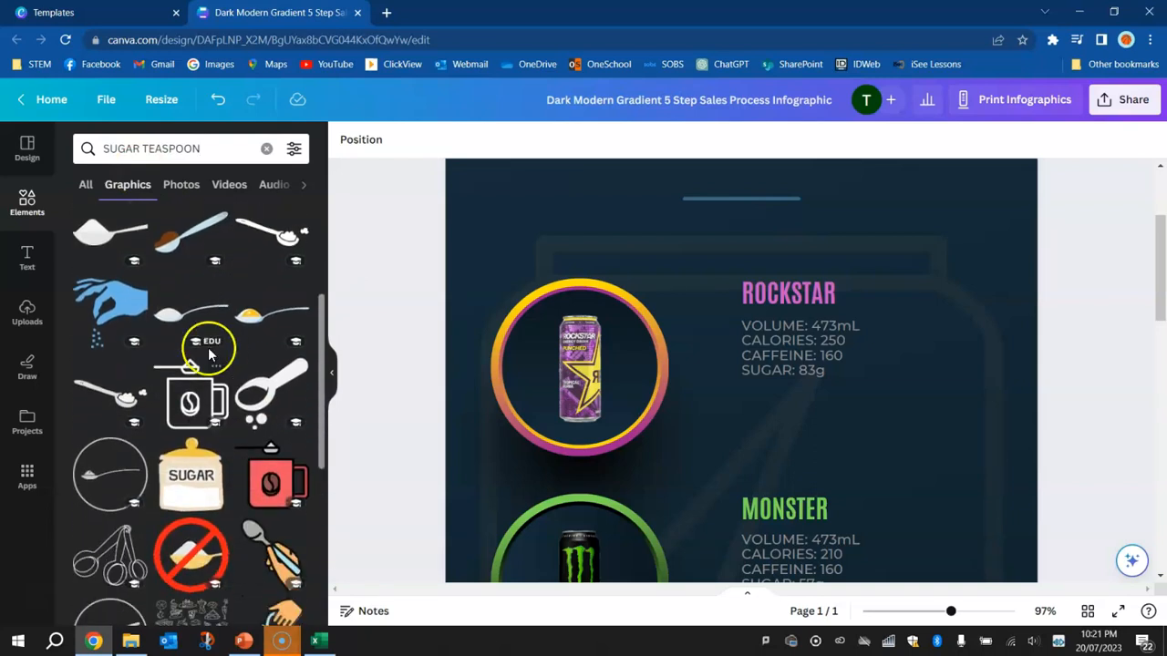
left_click(180, 323)
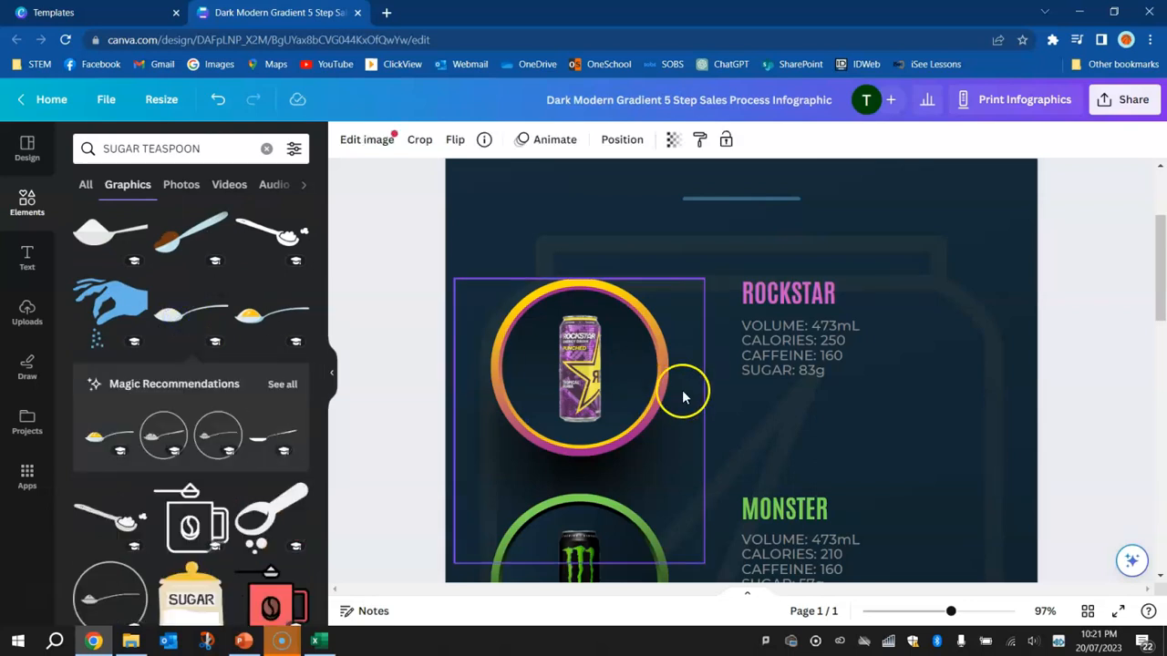
left_click_drag(665, 470, 890, 349)
scroll(890, 349, "up", 2)
left_click_drag(906, 393, 911, 319)
left_click_drag(957, 361, 794, 316)
Check Rockstar's Teaspoons of Sugar value in the Excel drinks table
key("alt+Tab")
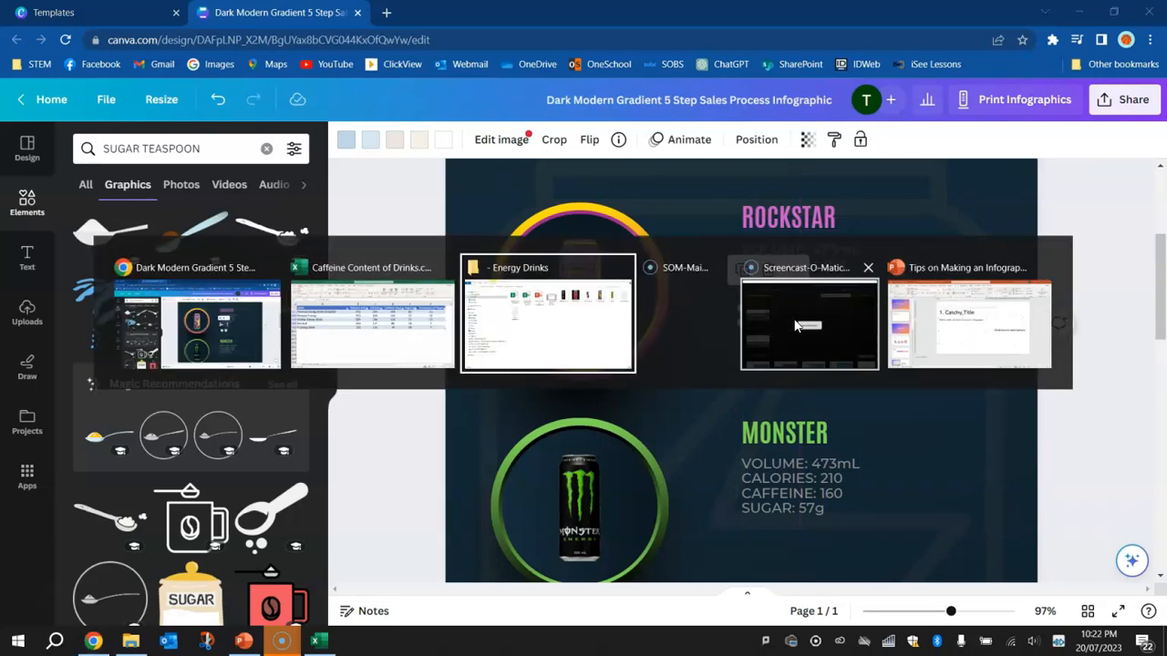
left_click(385, 323)
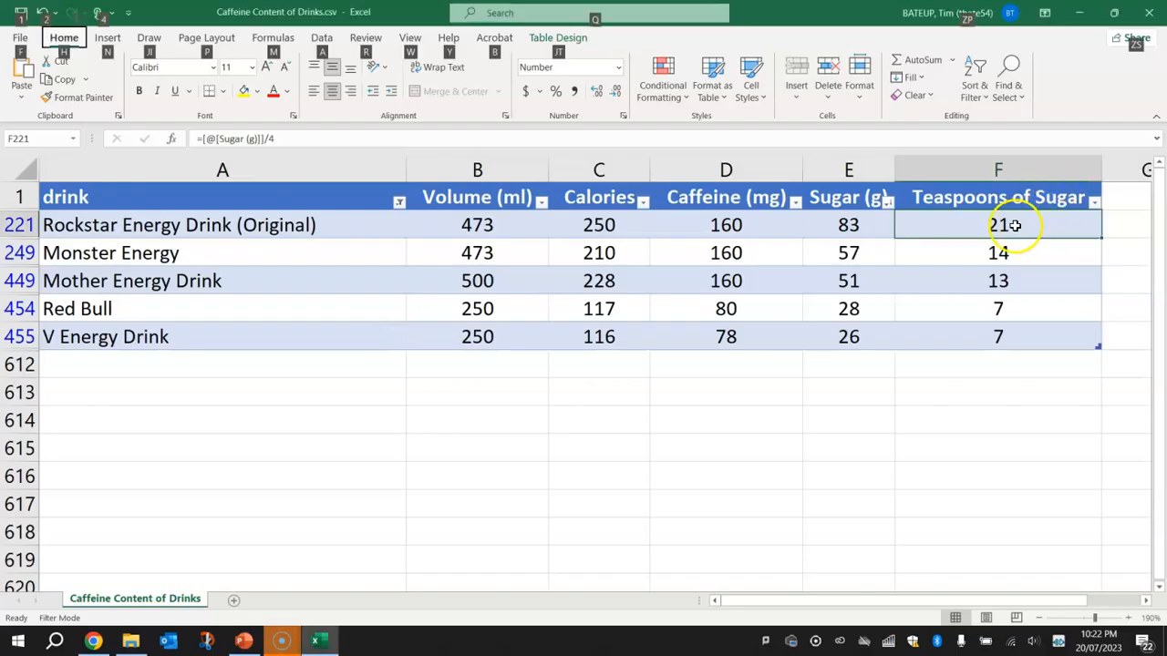
key("alt+Tab")
Shrink the teaspoon below Rockstar's details slightly and duplicate it into a side-by-side row of five
scroll(913, 340, "down", 1)
scroll(1016, 308, "up", 1)
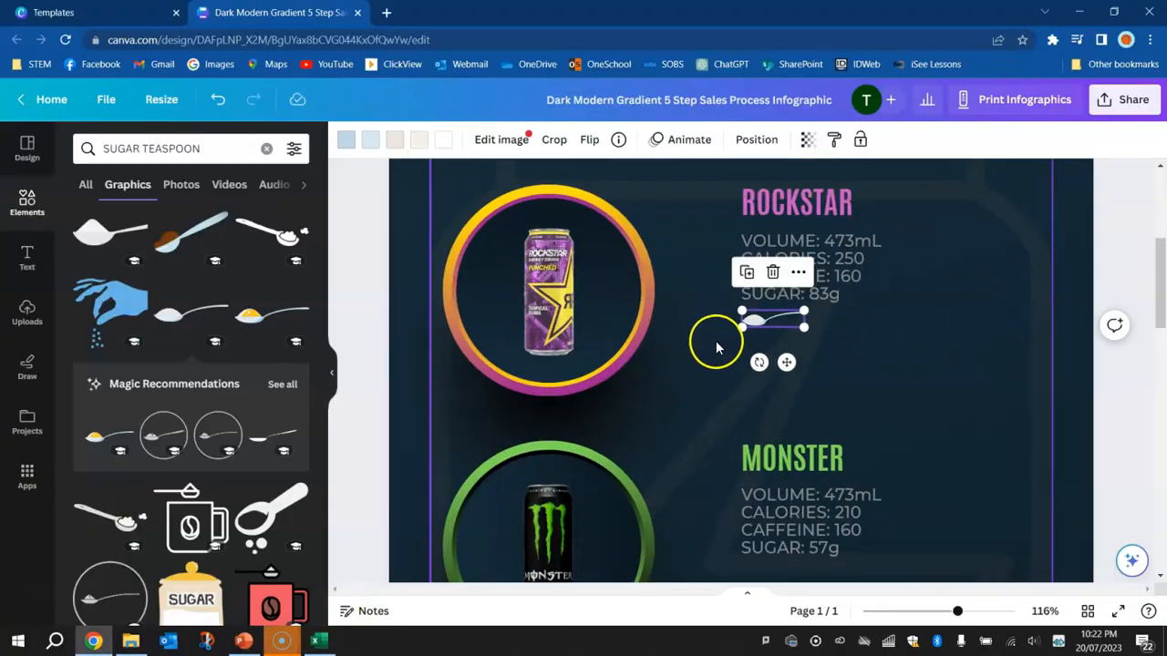
left_click_drag(804, 326, 797, 330)
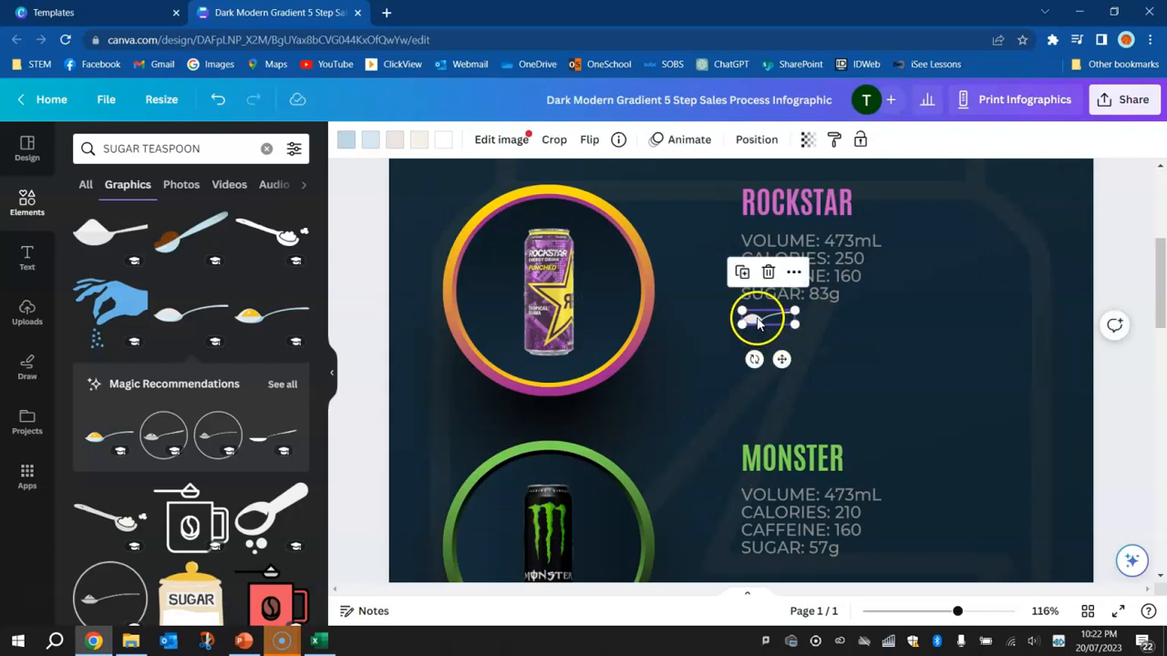
left_click_drag(756, 322, 964, 319)
left_click(1131, 245)
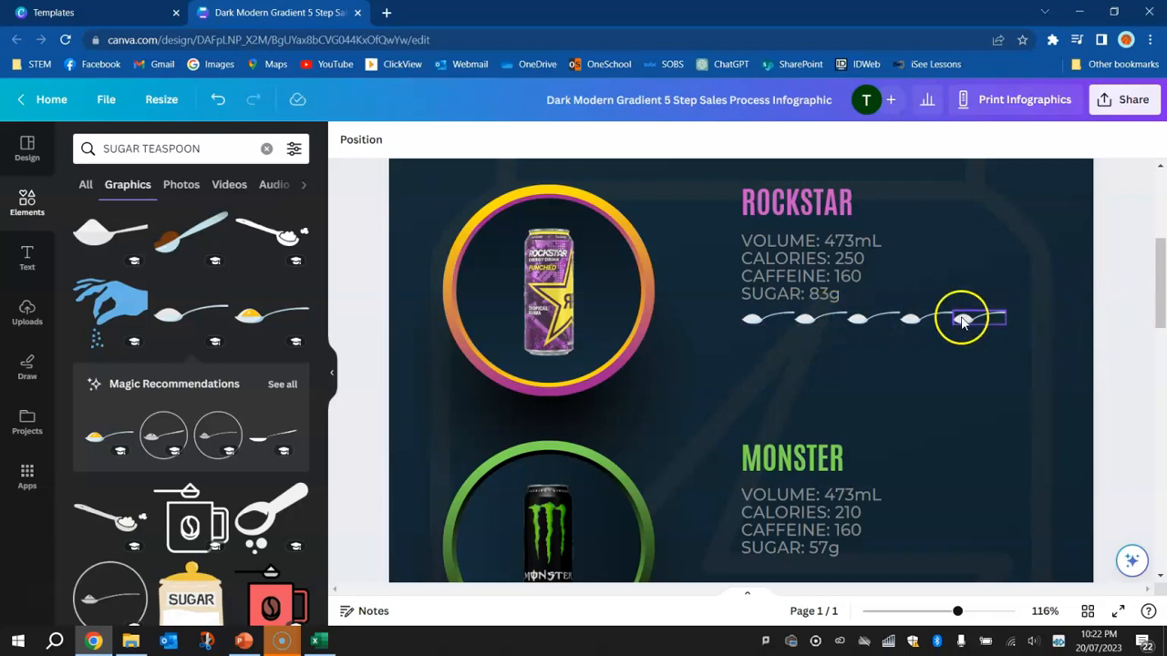
Lock the large background can graphic behind the drink sections so it stays out of selections
left_click_drag(1121, 323, 722, 319)
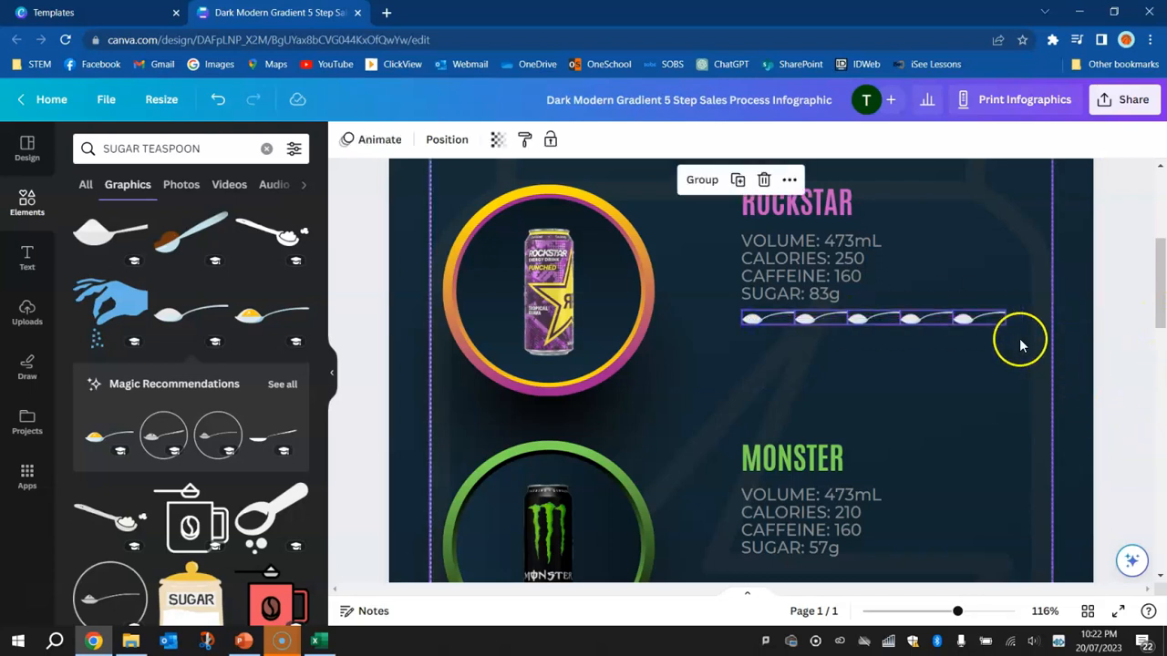
scroll(1012, 319, "up", 3)
scroll(1009, 315, "down", 1)
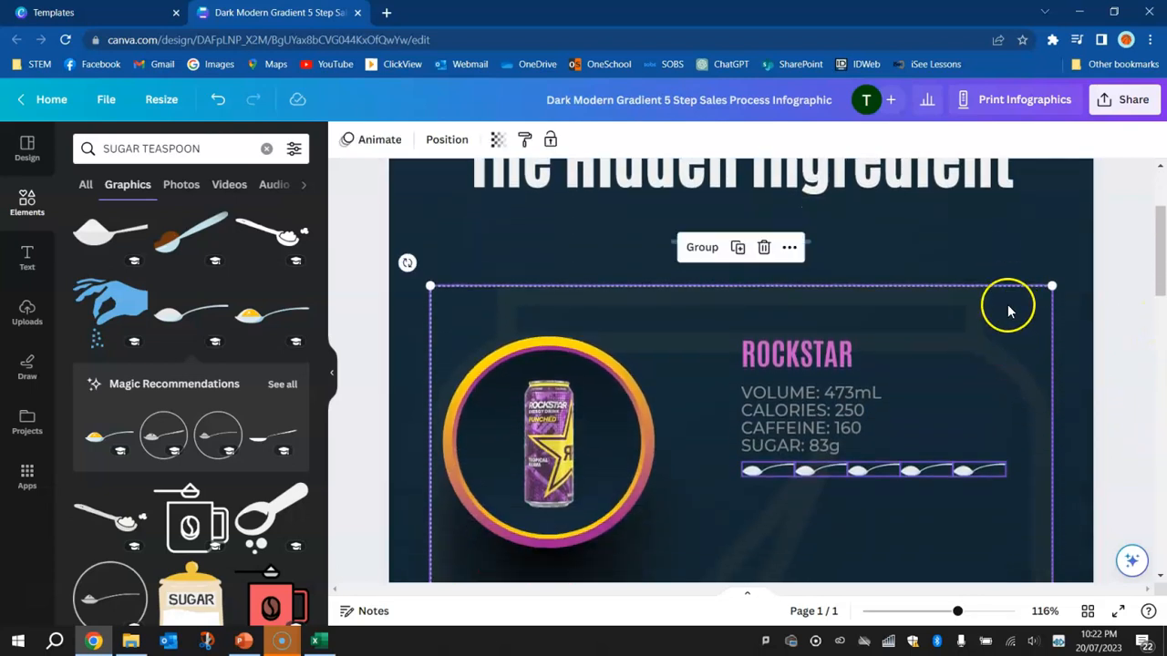
left_click(1134, 347)
left_click(991, 347)
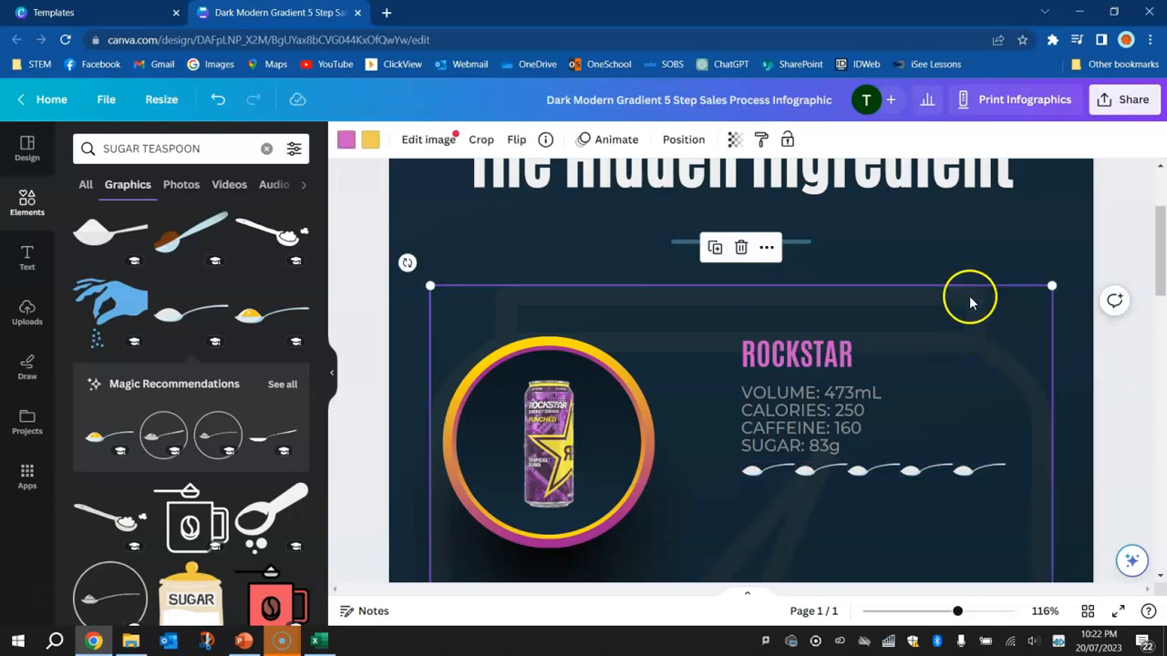
right_click(977, 320)
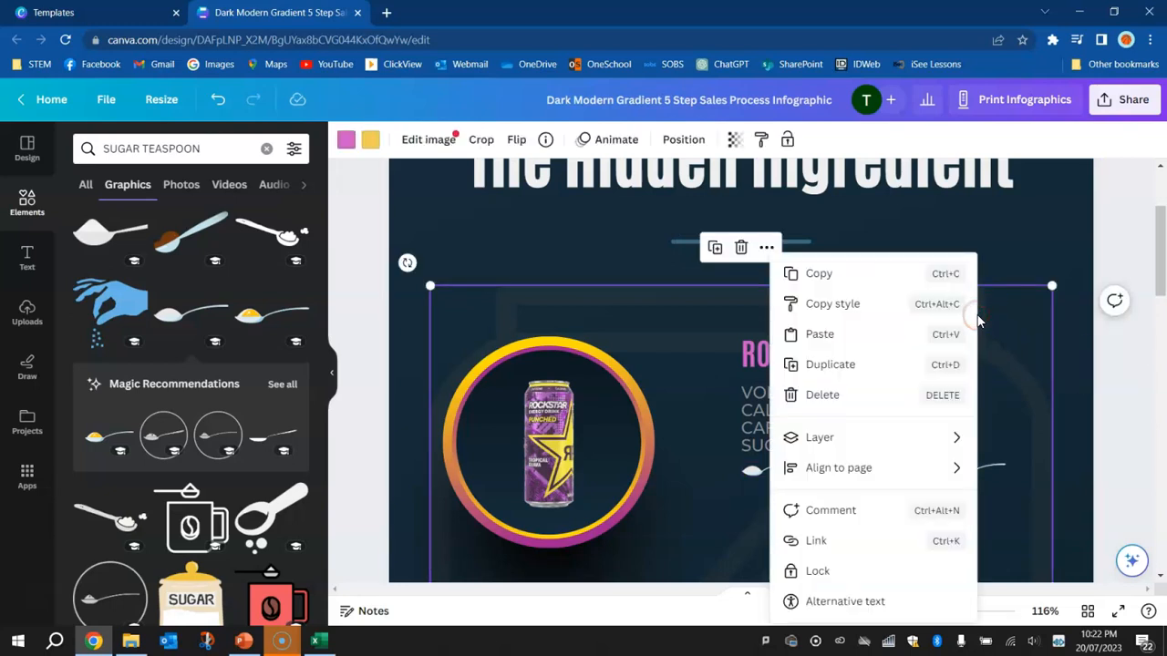
left_click(818, 572)
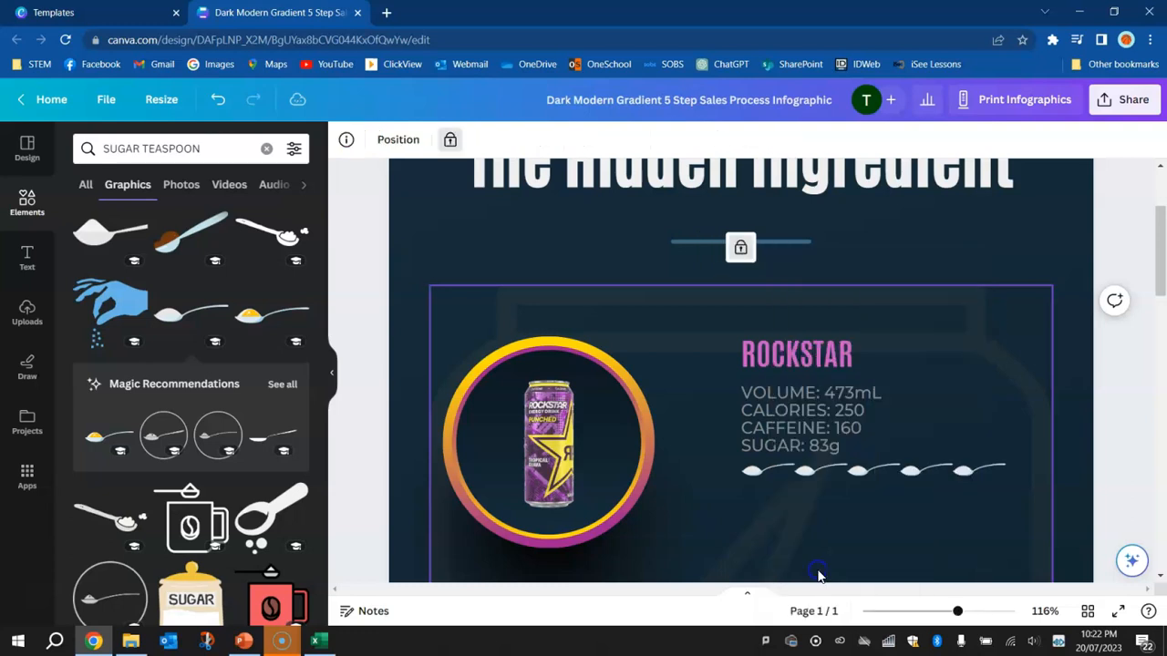
scroll(1074, 444, "down", 2)
left_click(1119, 328)
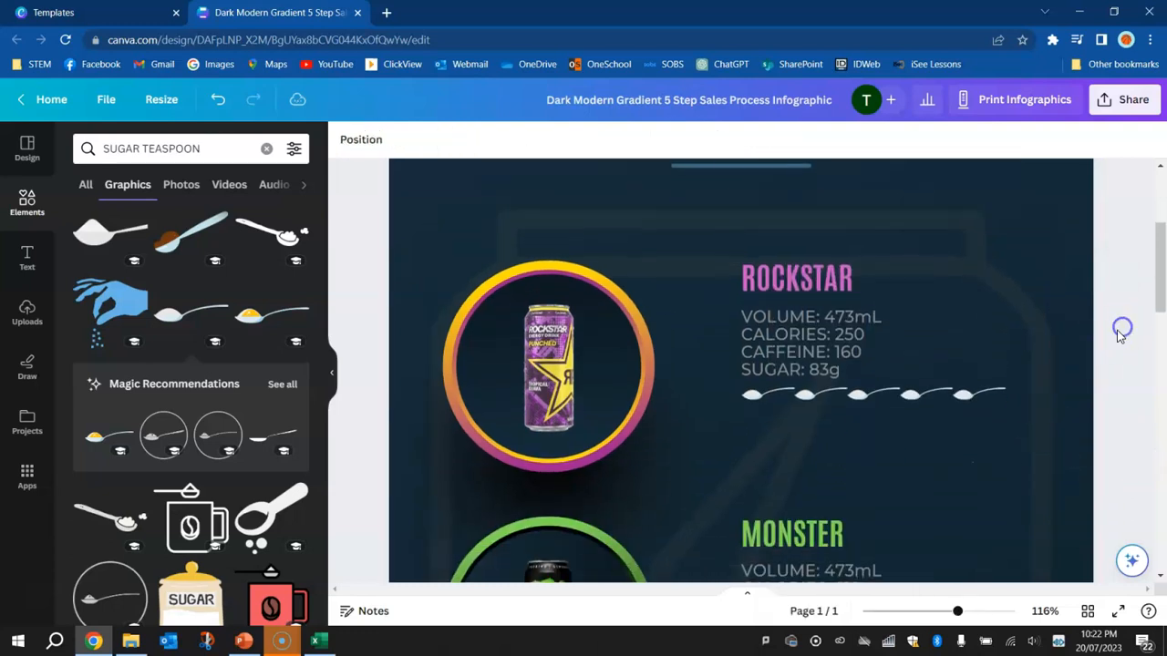
Group the five teaspoons under Rockstar and copy the group beneath to make four rows in total
left_click_drag(1067, 416, 753, 399)
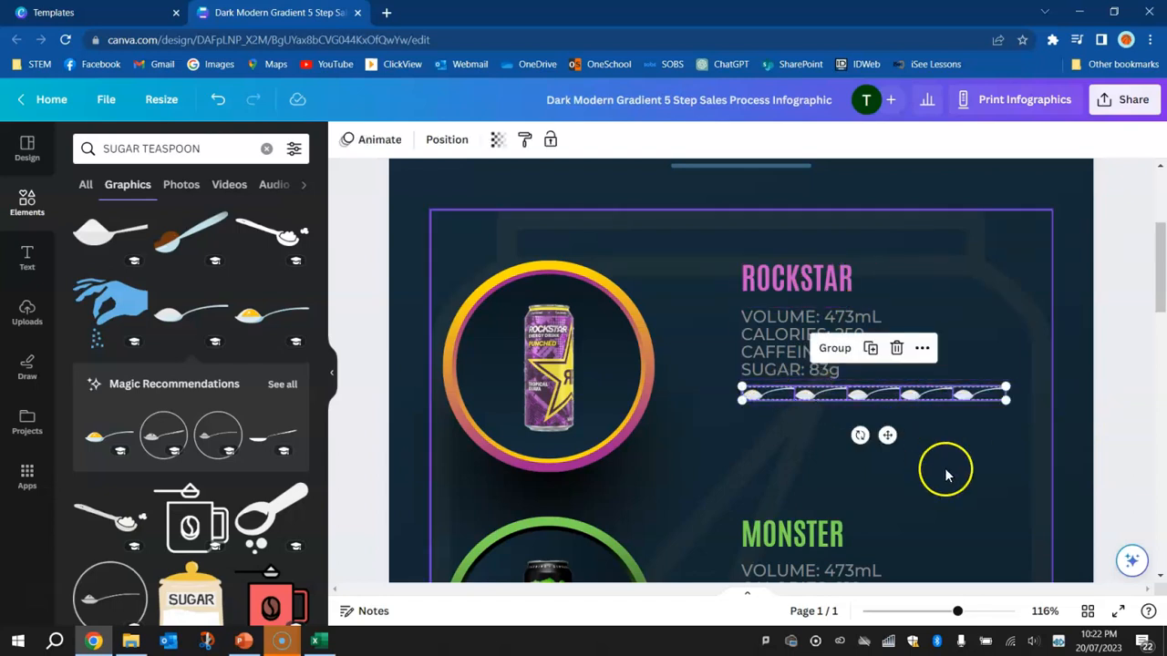
left_click(832, 352)
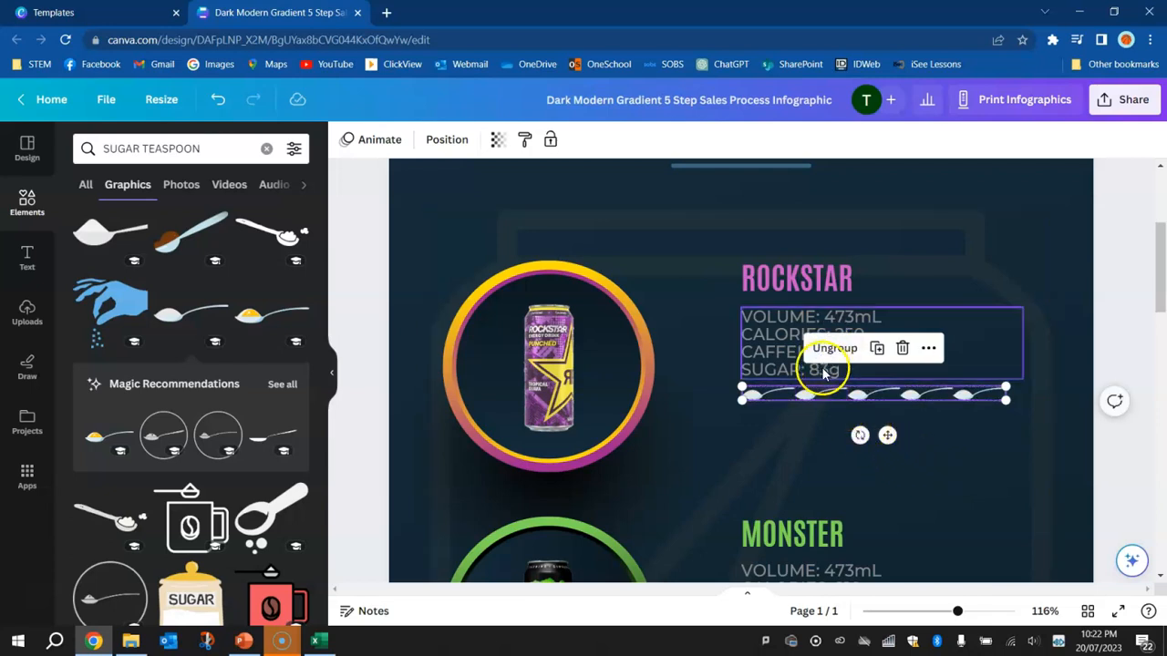
left_click_drag(802, 401, 804, 466, "alt")
left_click(1111, 354)
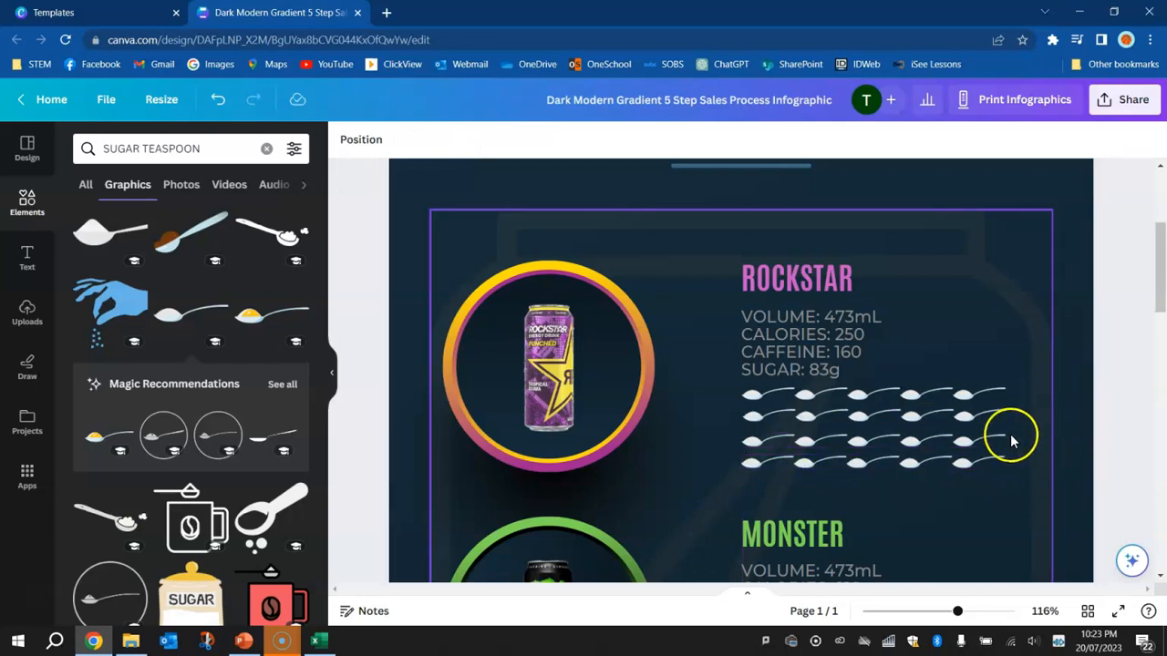
Even out the vertical spacing of the lower three teaspoon rows under Rockstar
left_click_drag(1080, 454, 806, 439)
left_click(990, 416, "shift")
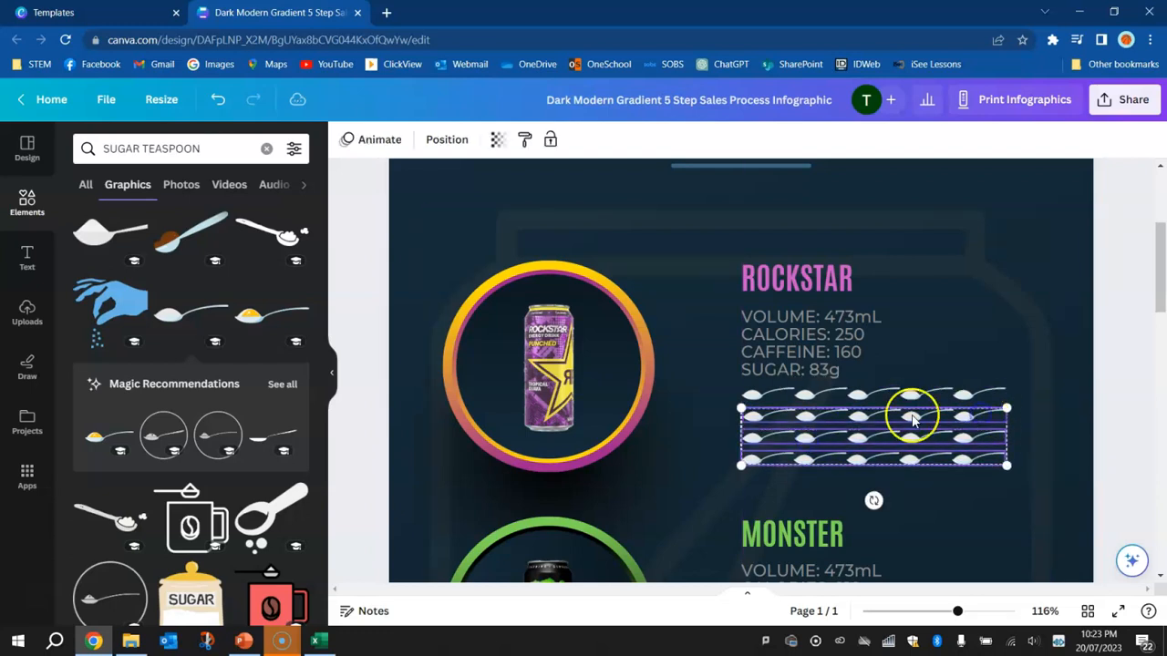
left_click_drag(860, 420, 858, 417)
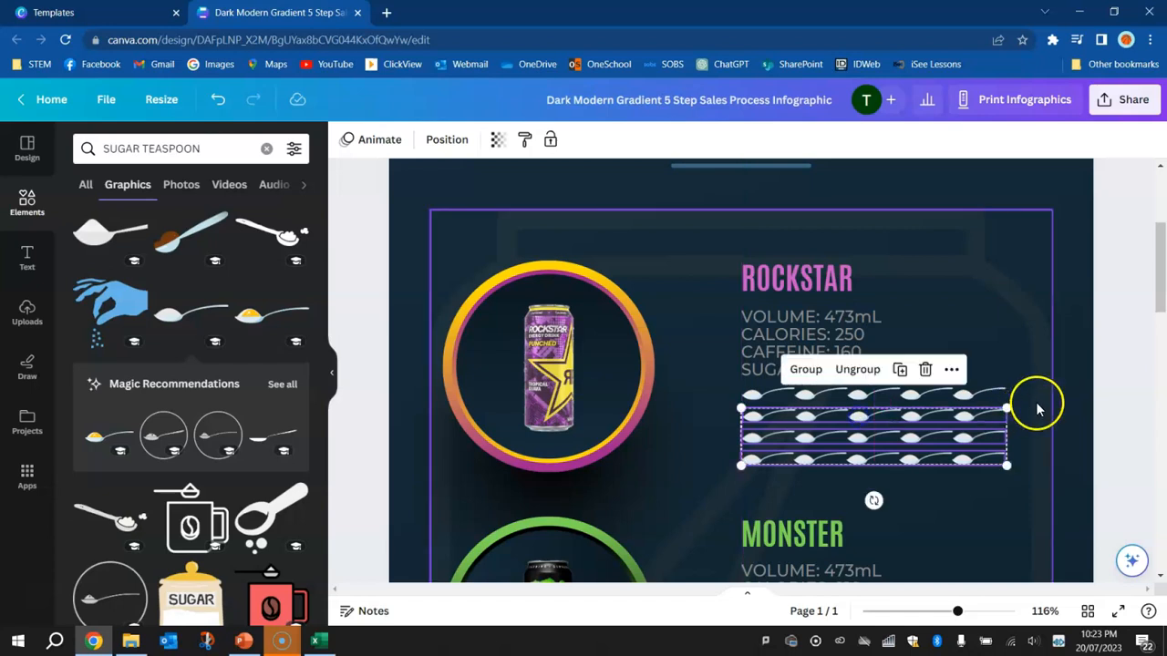
left_click(1115, 372)
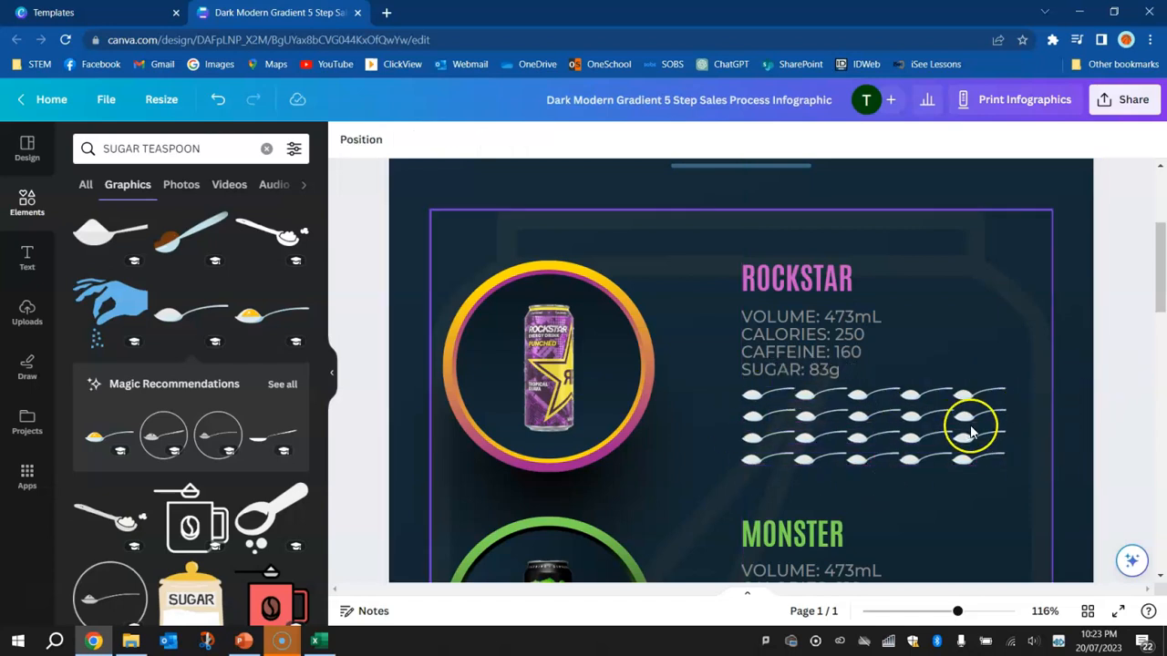
Ungroup Rockstar's bottom teaspoon row and copy its first teaspoon directly beneath it to start a fifth row
left_click(758, 464)
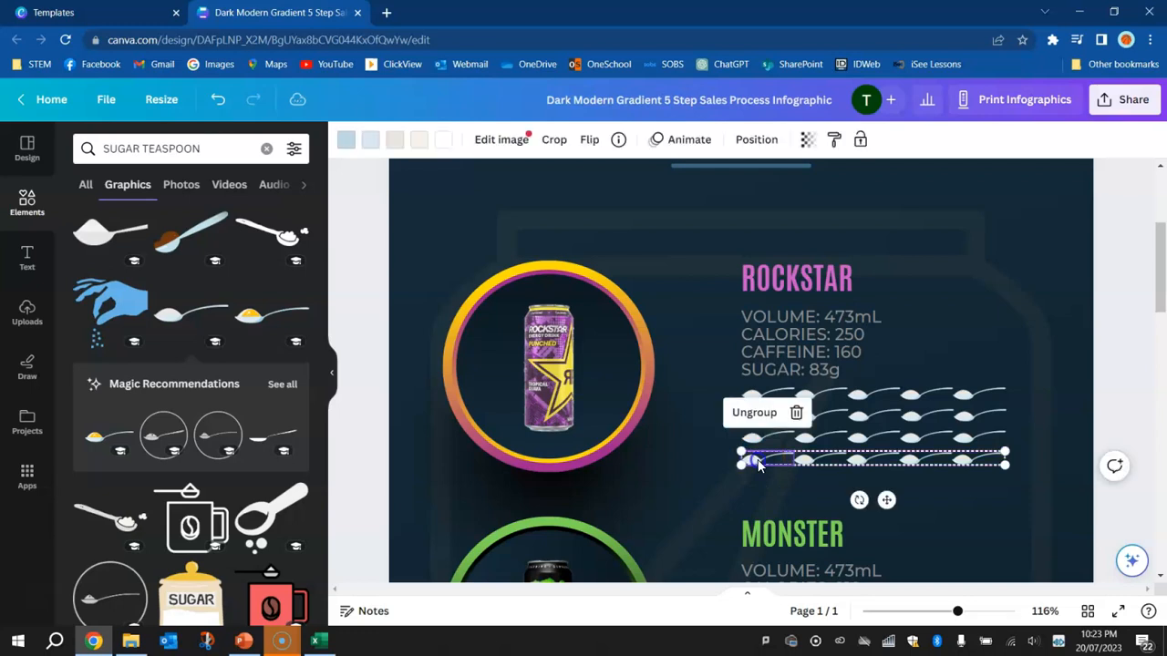
left_click(764, 412)
left_click(1098, 436)
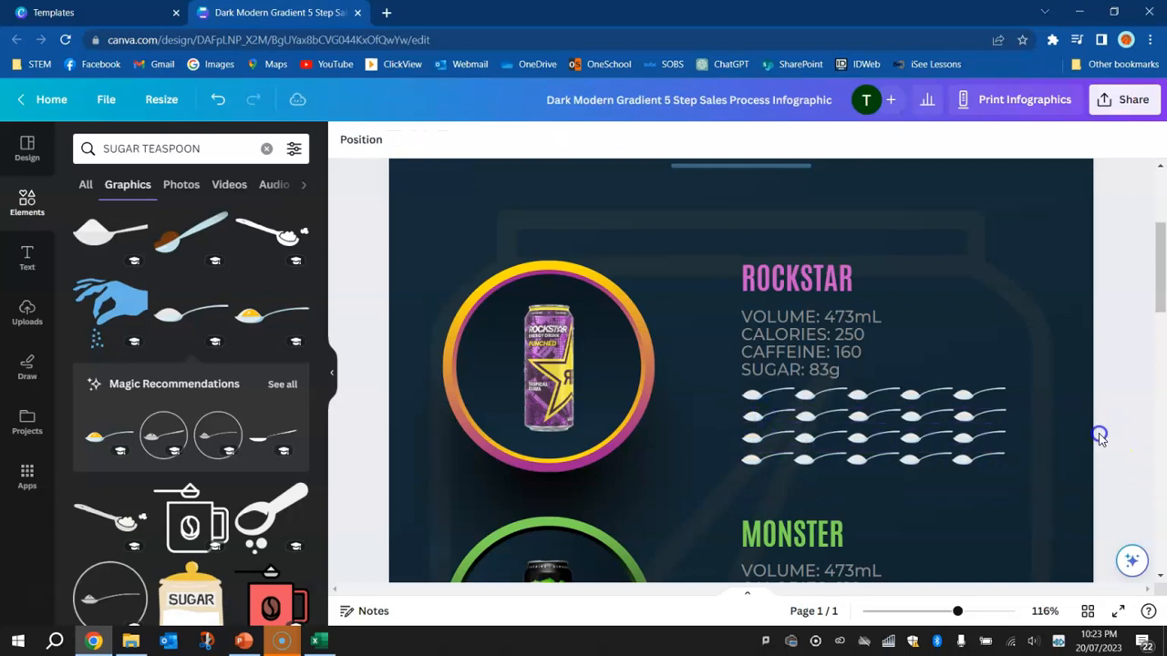
left_click_drag(756, 465, 757, 480)
left_click(1128, 416)
Look up Monster's teaspoons of sugar in Excel and copy two rows of five teaspoons below Monster's sugar line
key("alt+Tab")
left_click(988, 253)
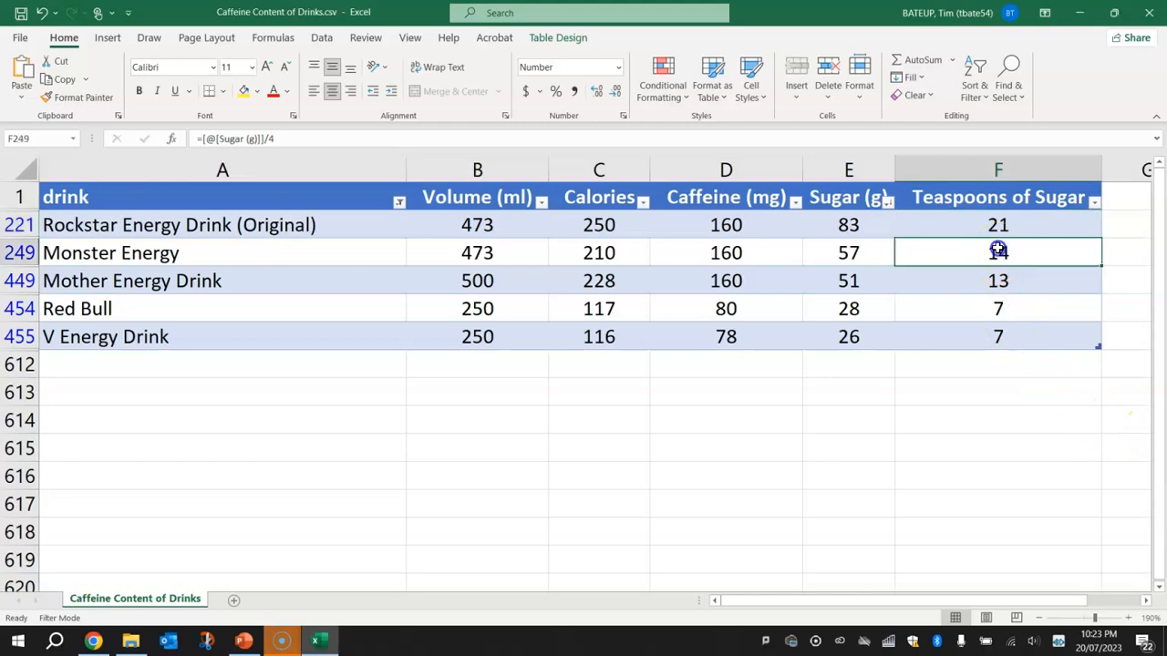
key("alt+Tab")
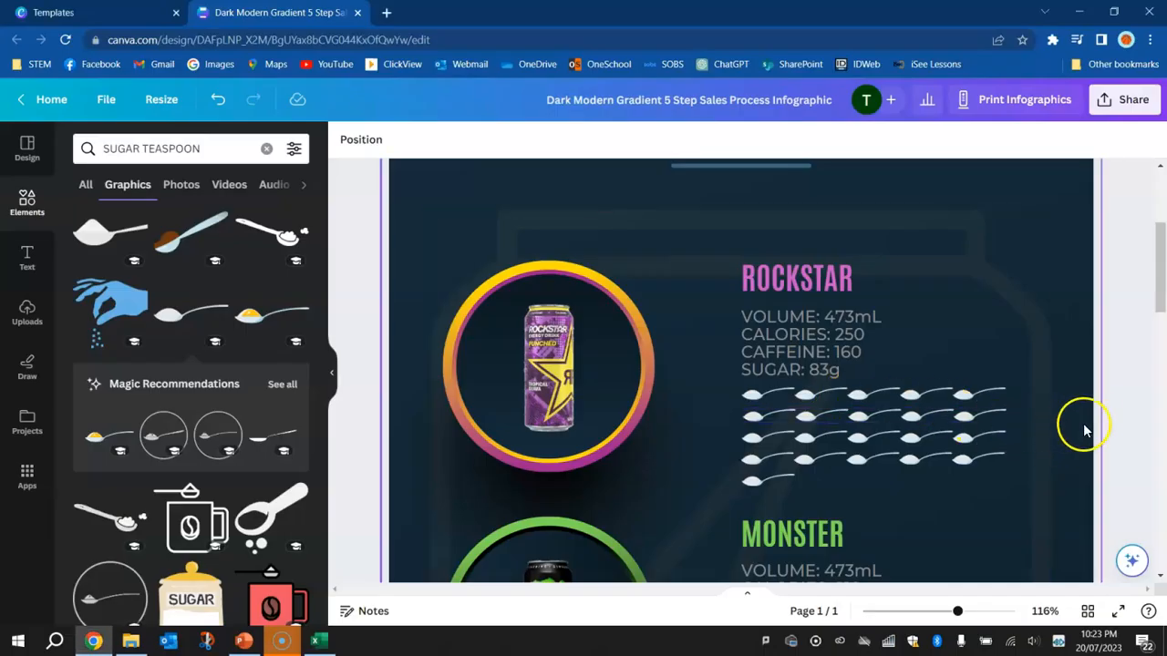
left_click_drag(1128, 378, 963, 421)
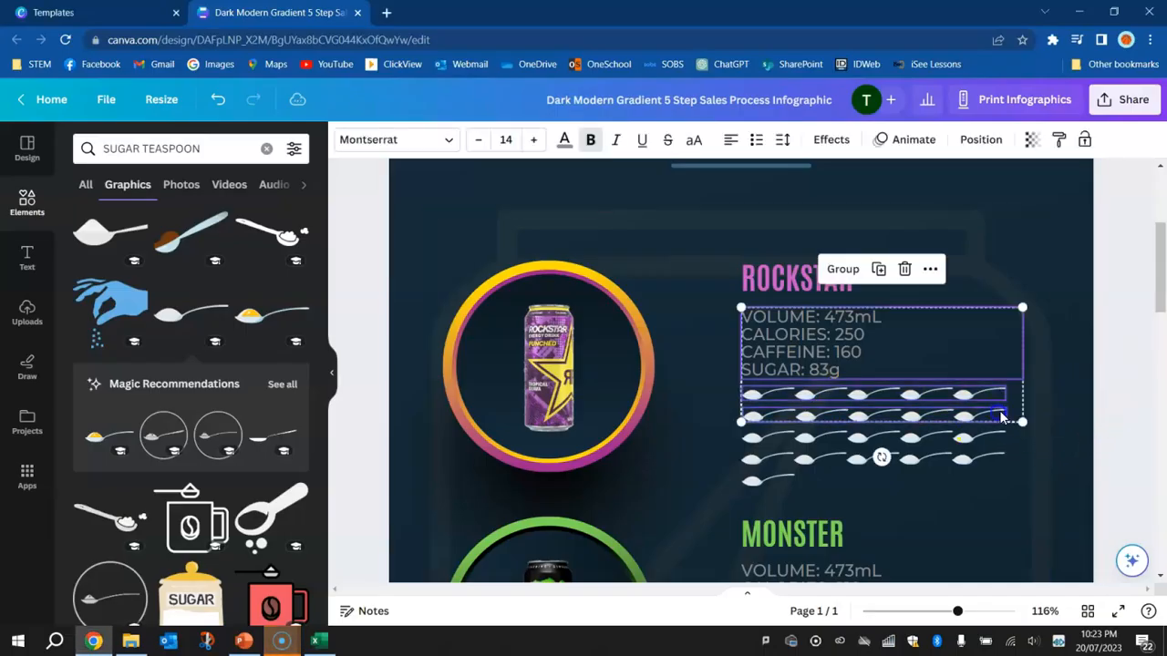
left_click(907, 422)
left_click(912, 398)
left_click(914, 417, "shift")
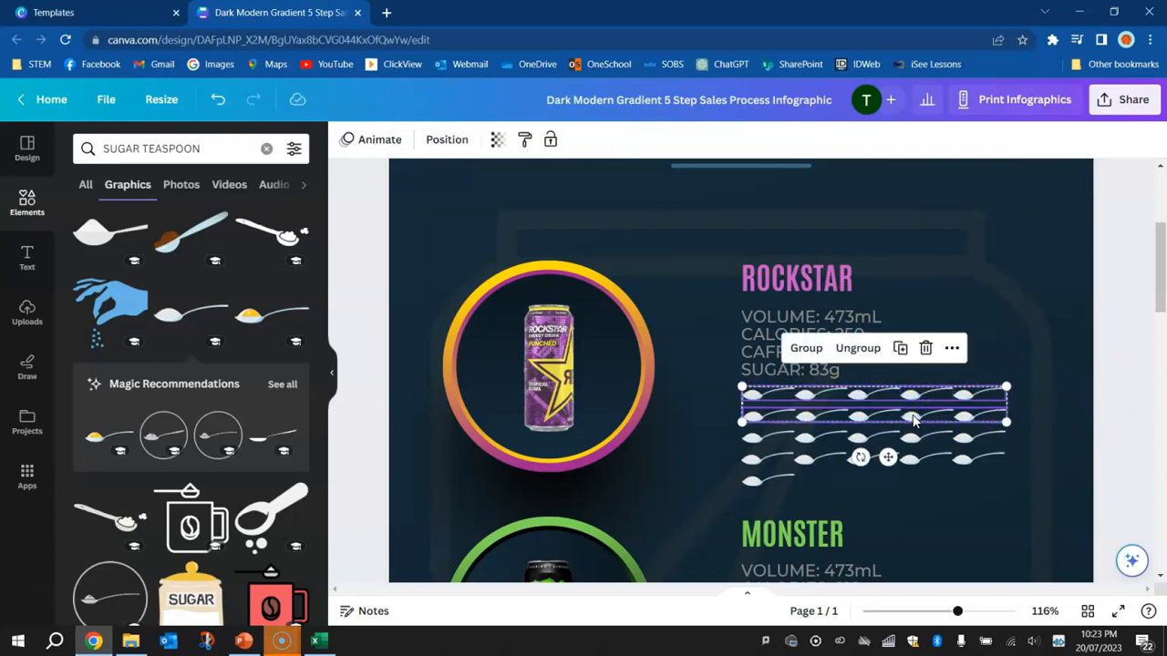
scroll(910, 423, "down", 2)
left_click_drag(907, 269, 908, 522)
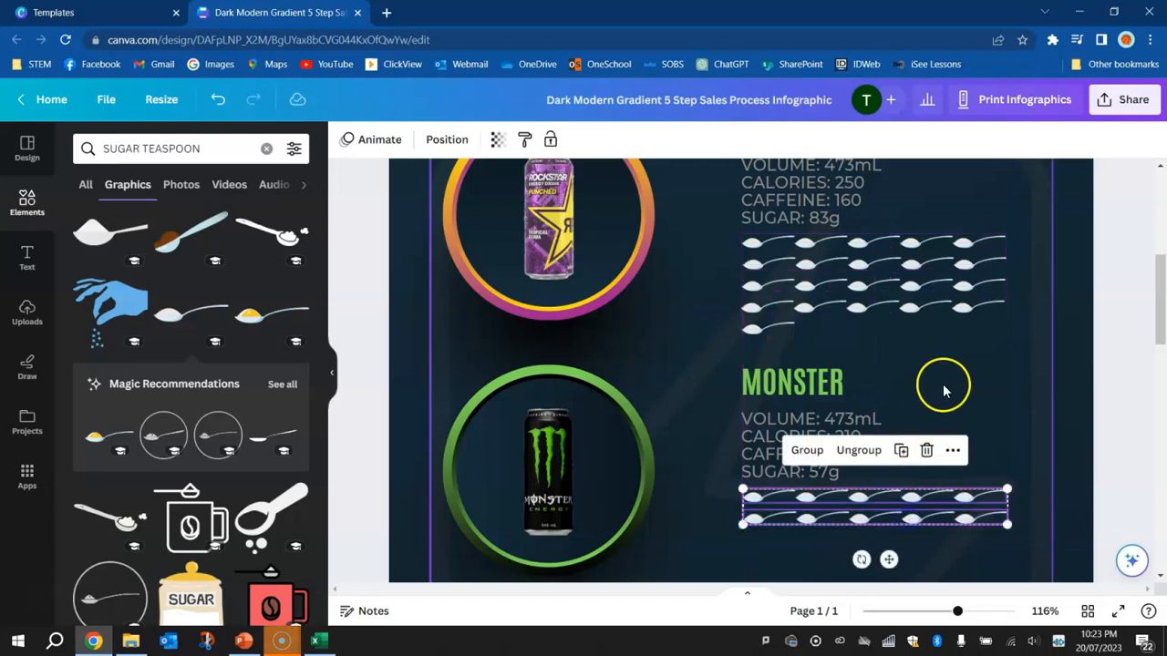
Copy four single teaspoons from Rockstar's ungrouped row to form a third row below Monster
left_click(1119, 305)
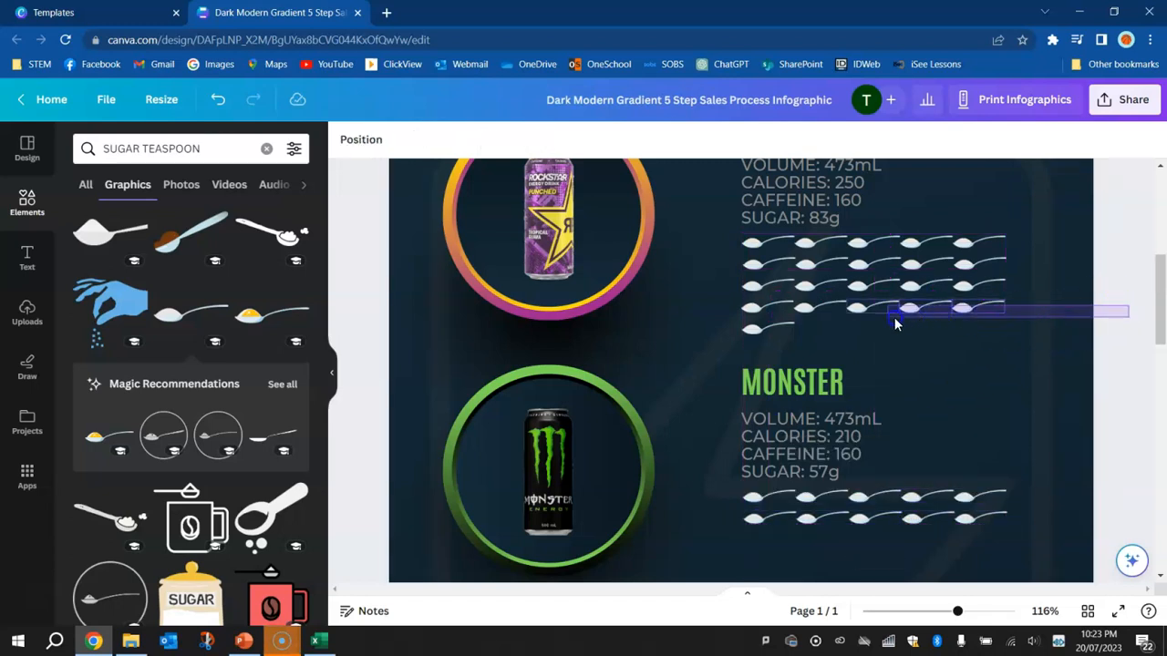
left_click_drag(832, 316, 766, 548)
left_click(1111, 353)
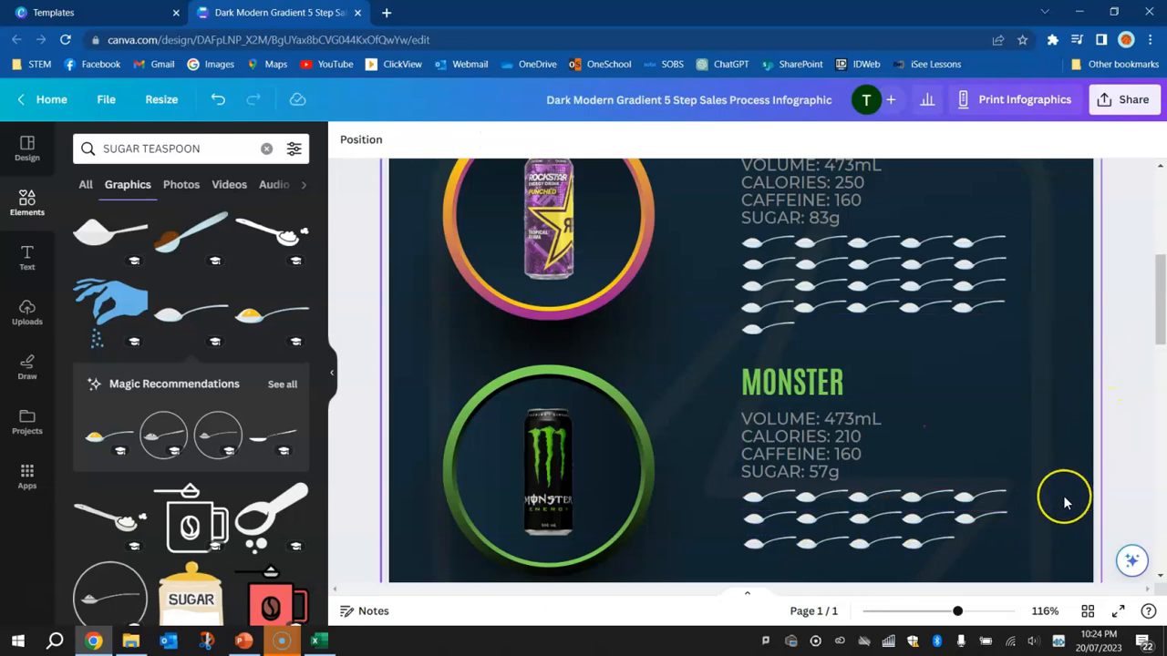
Look up Mother Energy Drink's teaspoons of sugar in the Excel drinks table and return to the Mother section
scroll(1062, 495, "down", 6)
key("alt+Tab")
left_click(979, 279)
key("alt+Tab")
scroll(1007, 372, "up", 3)
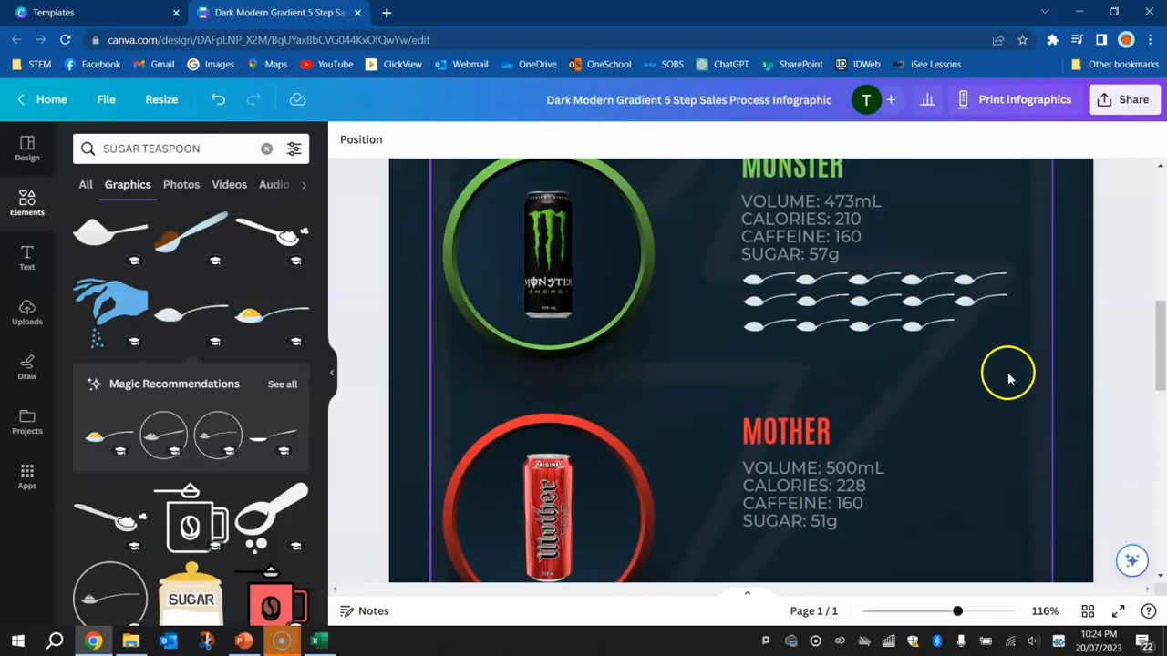
Copy Monster's three teaspoon rows below Mother's sugar line and delete the last teaspoon of the third row
left_click_drag(1123, 401, 750, 340)
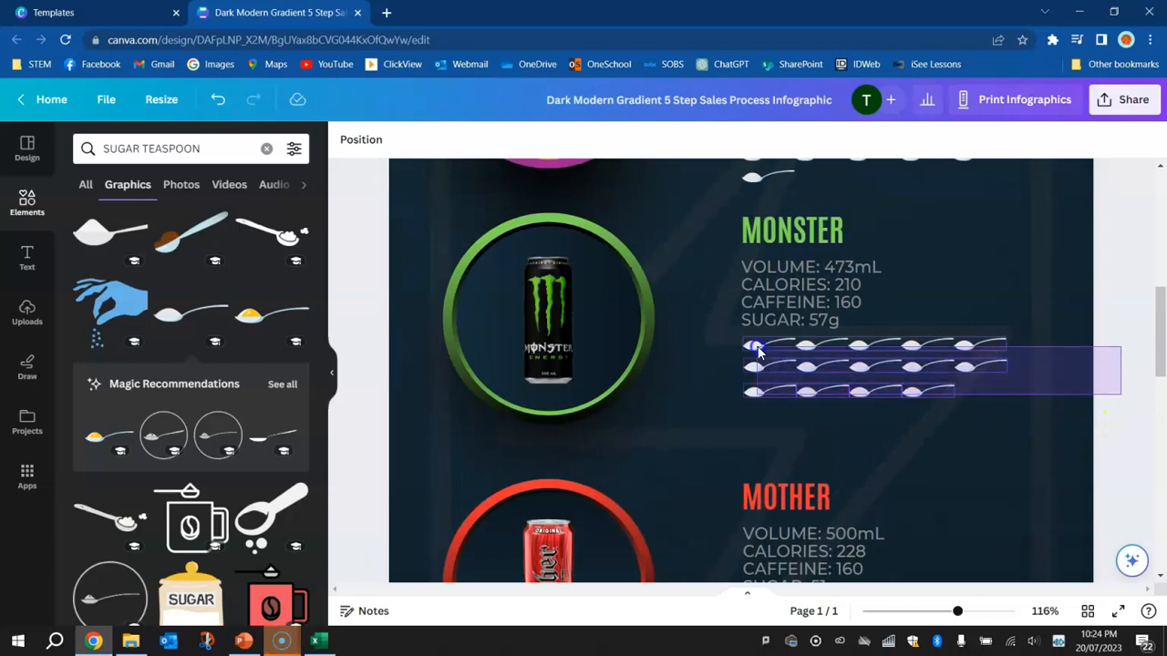
scroll(833, 377, "down", 3)
left_click_drag(750, 247, 753, 511)
left_click(1023, 513)
left_click(908, 510)
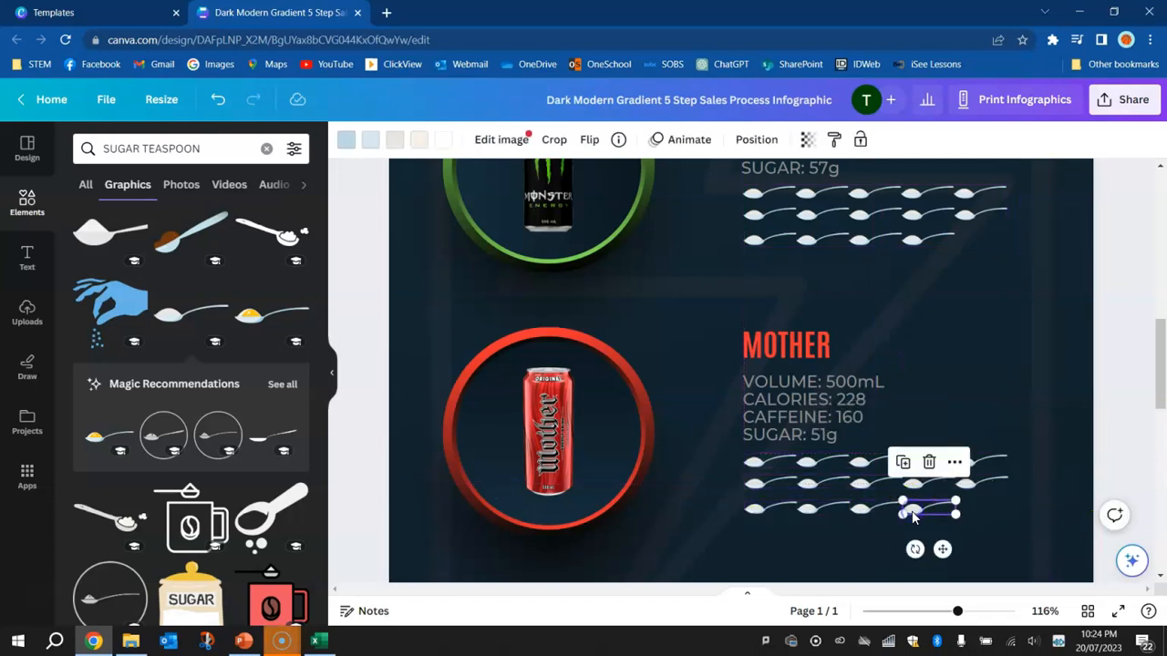
key("Delete")
Look up the teaspoons of sugar for Red Bull and V Energy Drink in the Excel drinks table and return to the infographic
scroll(1045, 472, "down", 3)
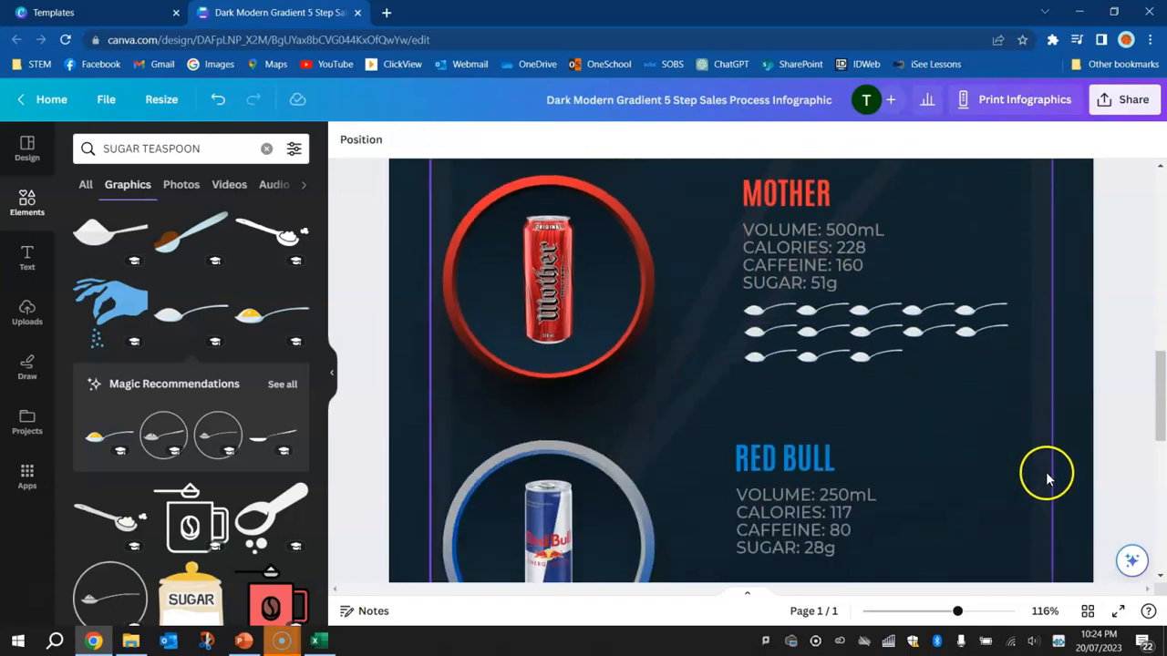
scroll(1026, 471, "down", 3)
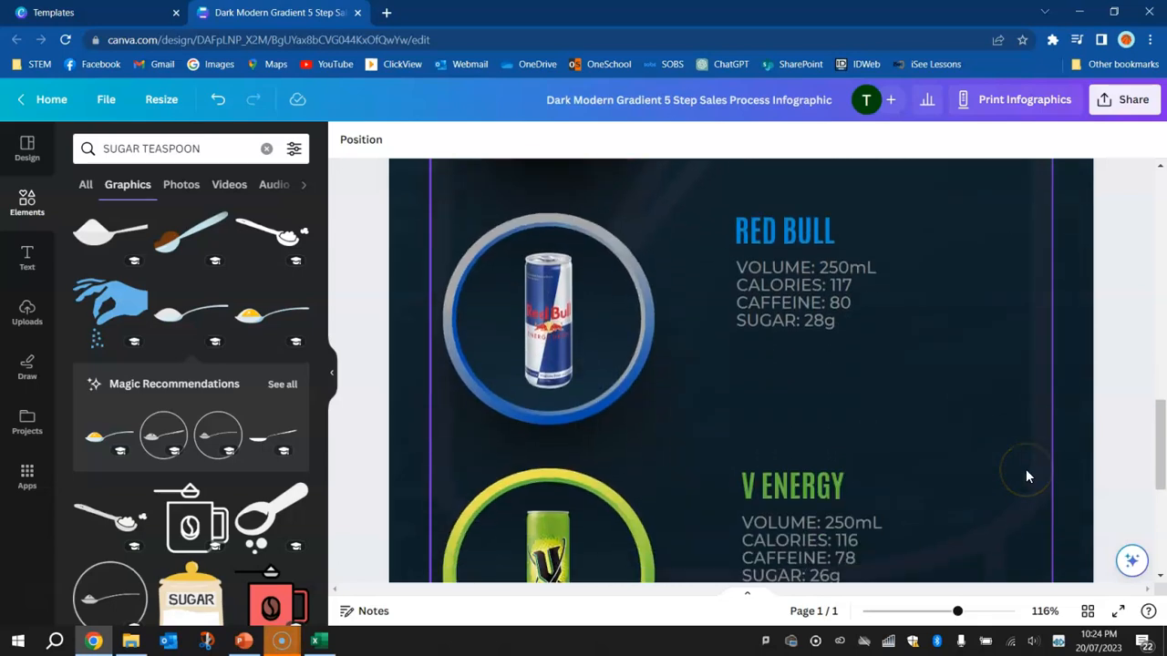
key("alt+Tab")
left_click(1000, 315)
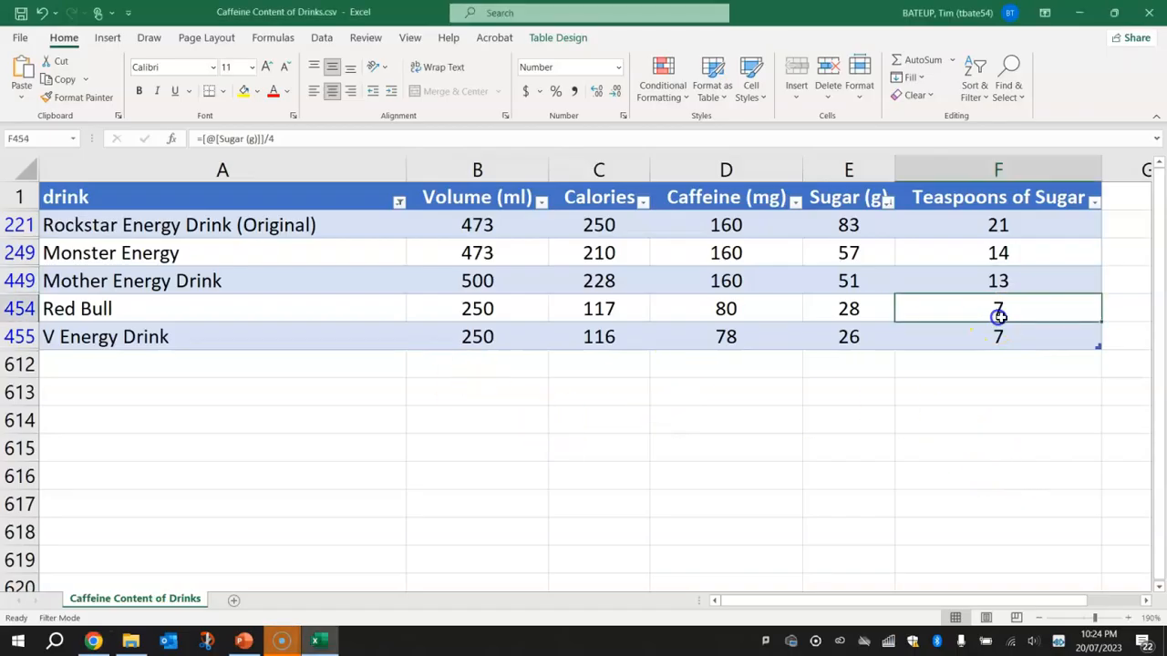
left_click(1010, 334)
key("alt+Tab")
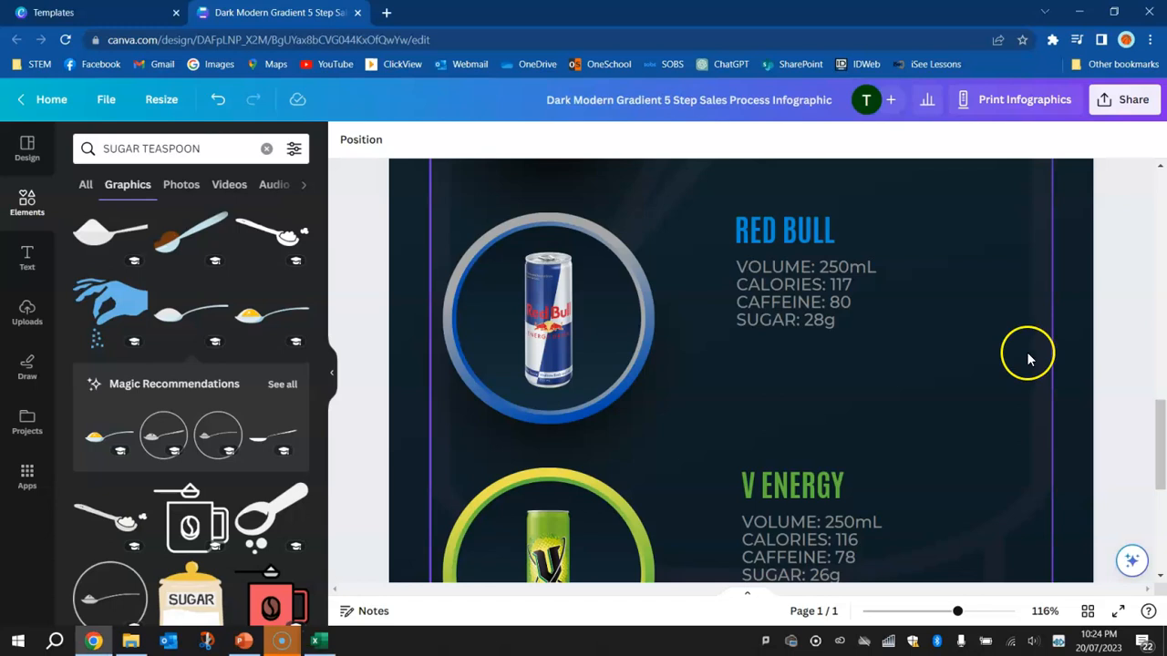
Copy a row of five teaspoons and a row of two from Mother to below Red Bull's sugar line
scroll(912, 341, "up", 2)
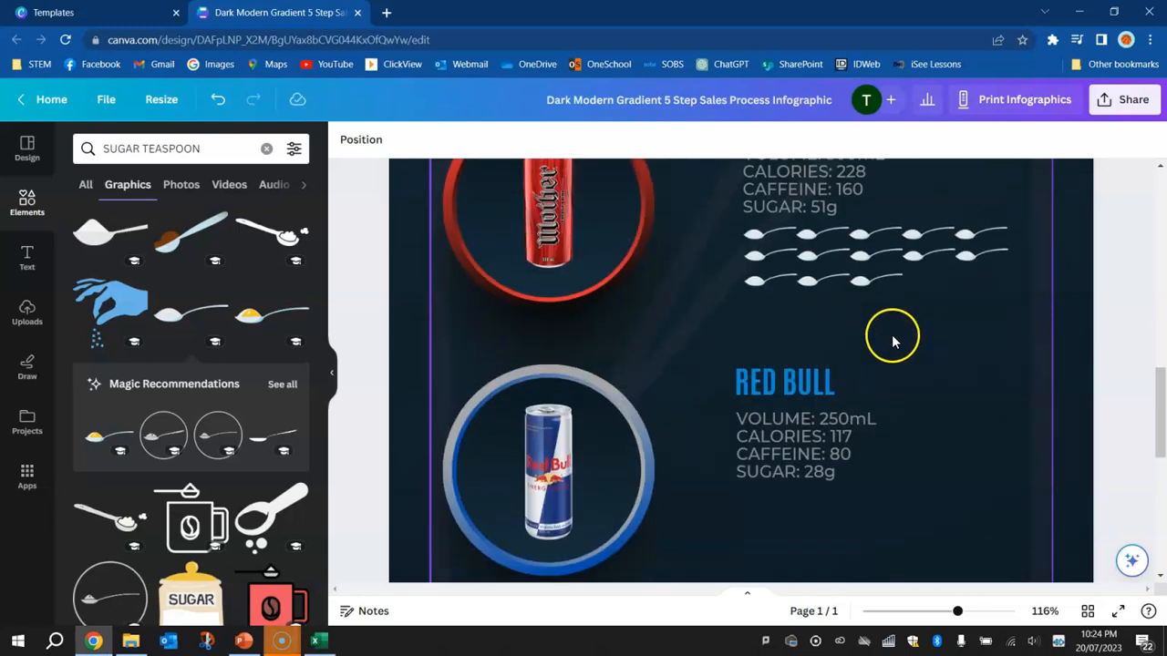
left_click(832, 241)
left_click_drag(814, 235, 805, 498)
left_click_drag(1121, 303, 749, 527)
left_click(1119, 377)
Copy Red Bull's rows of five and two teaspoons to below V Energy's sugar line
scroll(1111, 366, "down", 3)
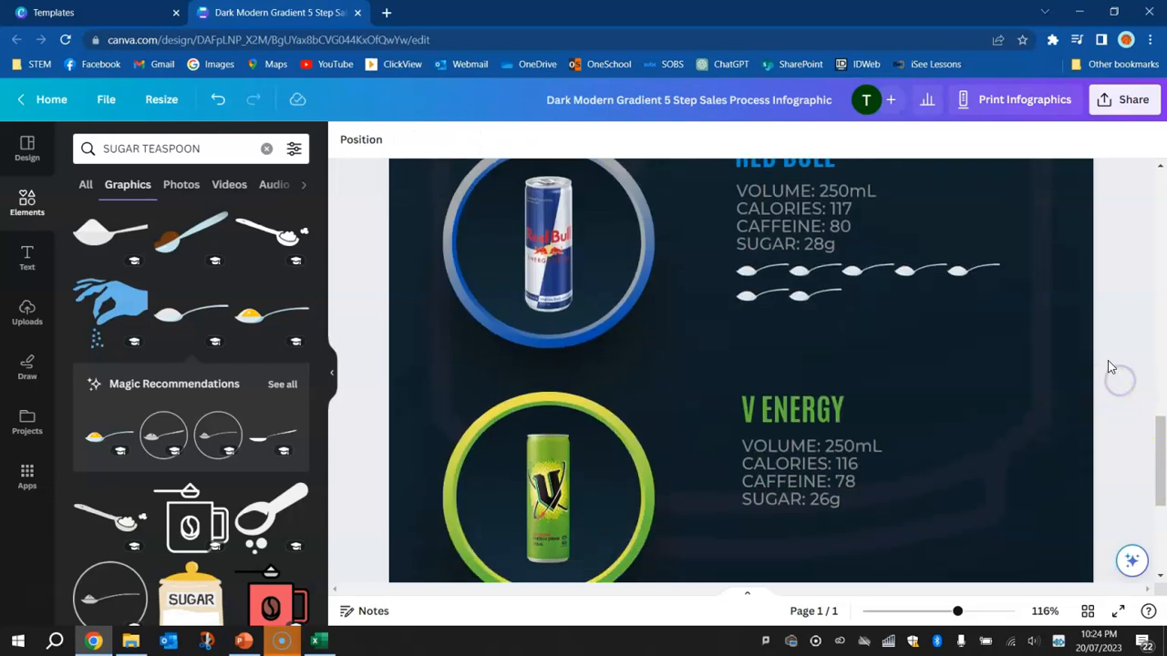
left_click_drag(1130, 306, 759, 536)
left_click(1104, 322)
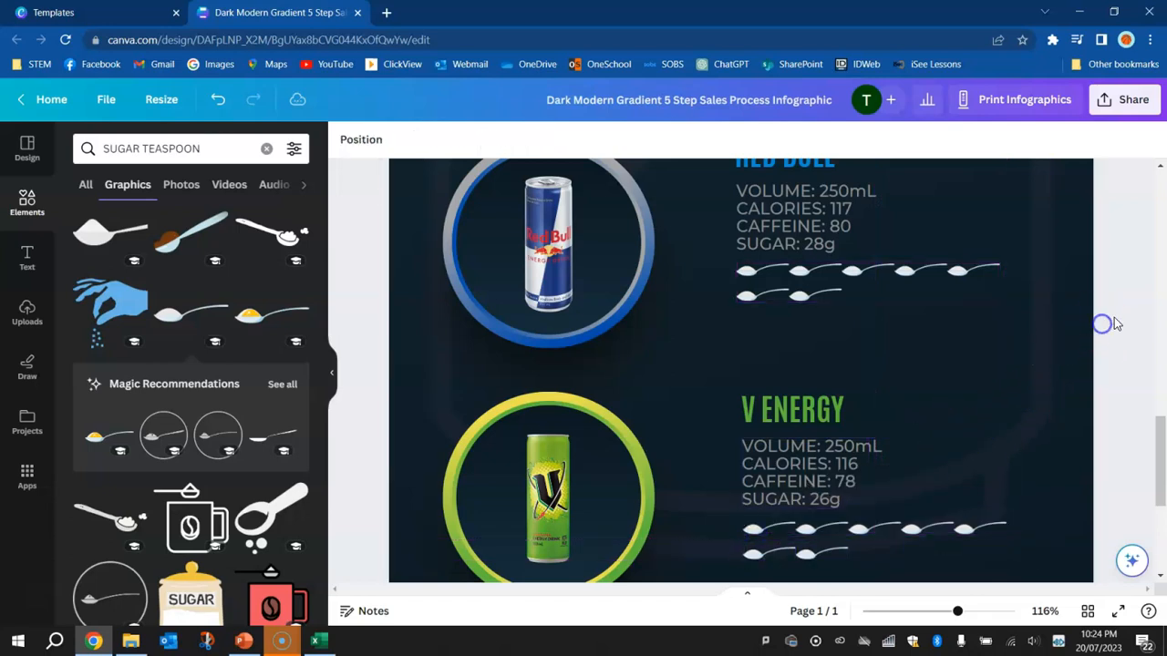
Look over the infographic and nudge the divider line beneath the main title slightly down
scroll(1106, 359, "down", 3)
scroll(952, 374, "down", 4, "ctrl")
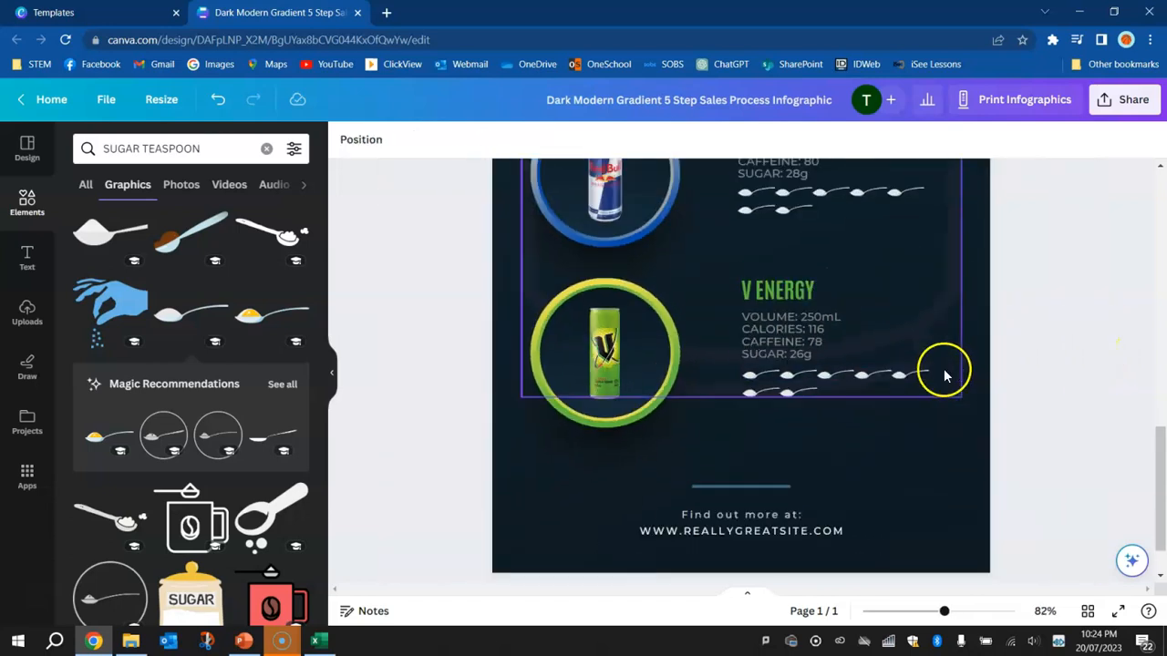
left_click_drag(1160, 513, 1150, 308)
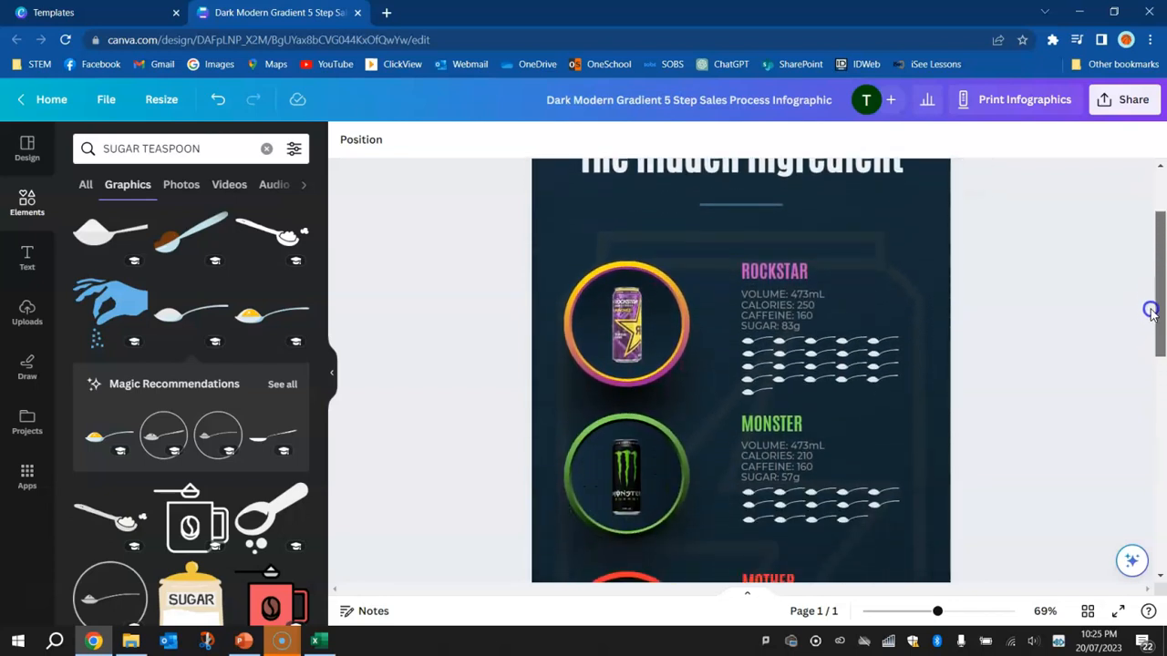
left_click(750, 207)
left_click_drag(751, 206, 752, 211)
Replace the footer text "Find out more at:" with "The recommended daily intake of sugar for a teenager is 25g"
scroll(944, 317, "down", 2)
scroll(944, 321, "down", 5)
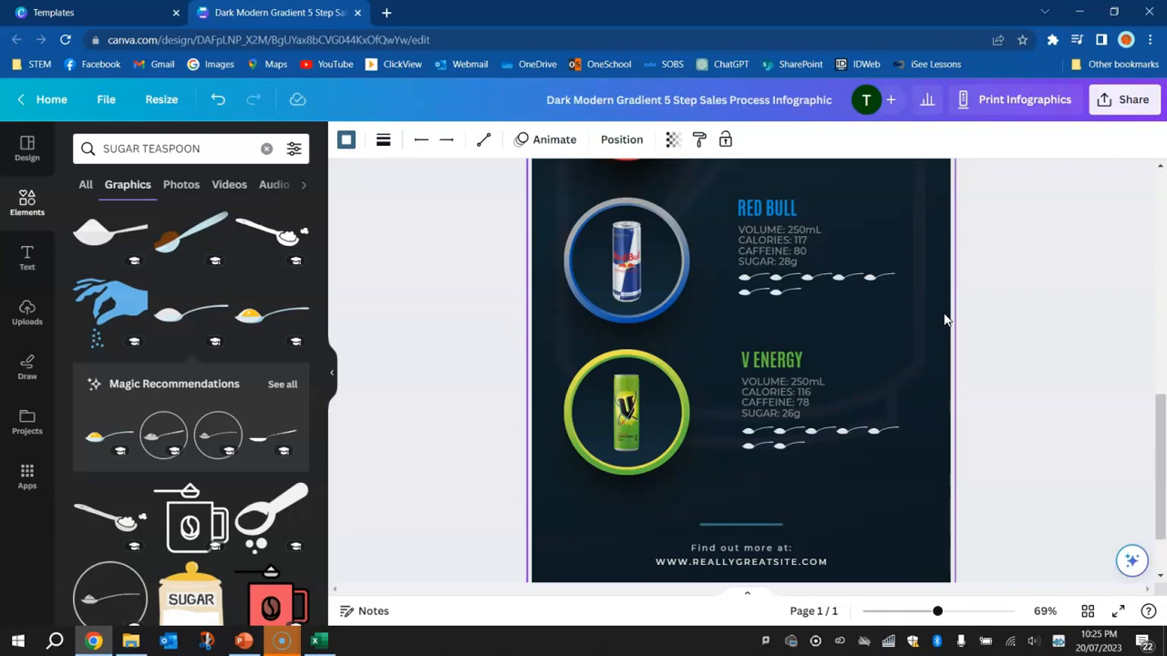
left_click(724, 547)
left_click(729, 548)
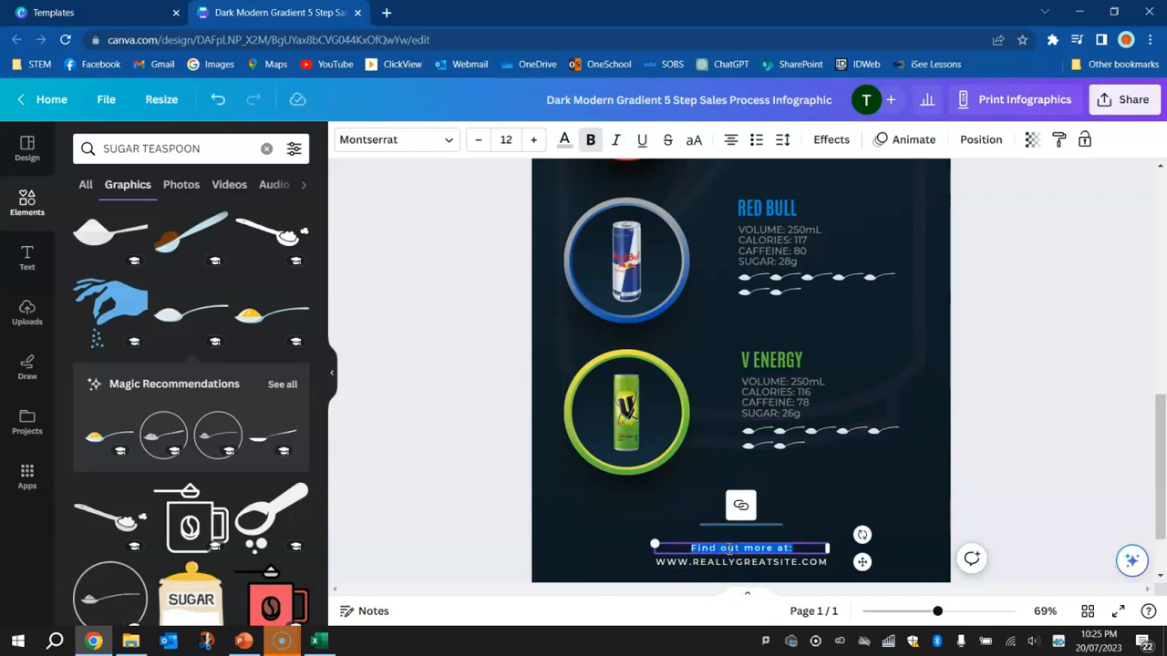
key("BackSpace")
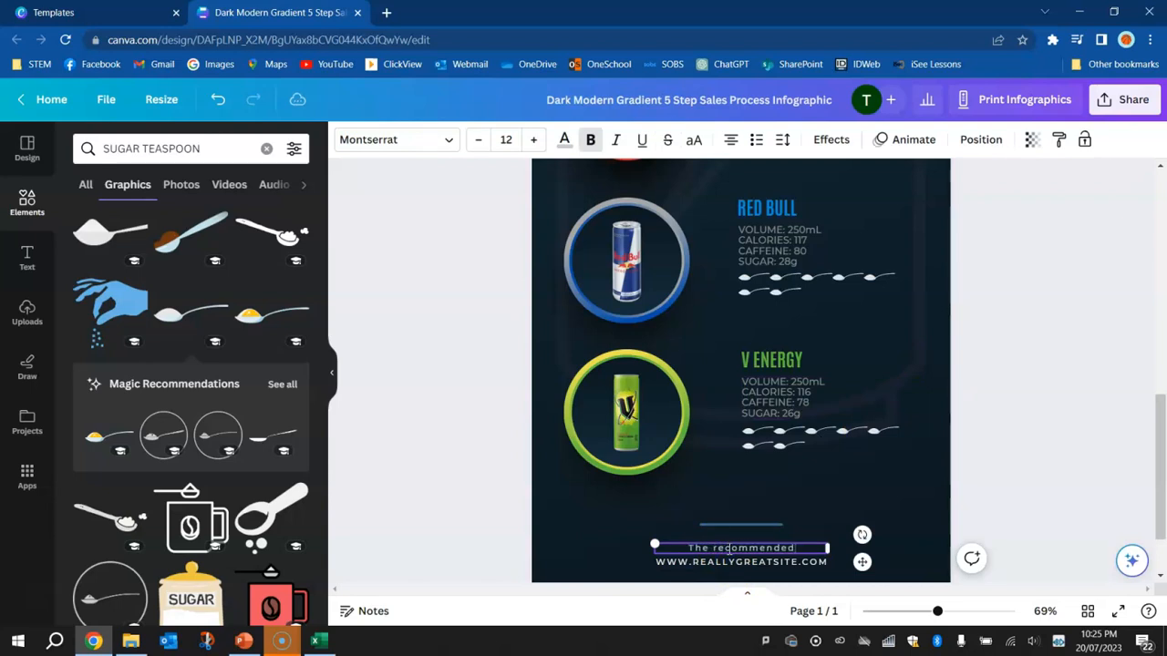
type("The recommended daily intake")
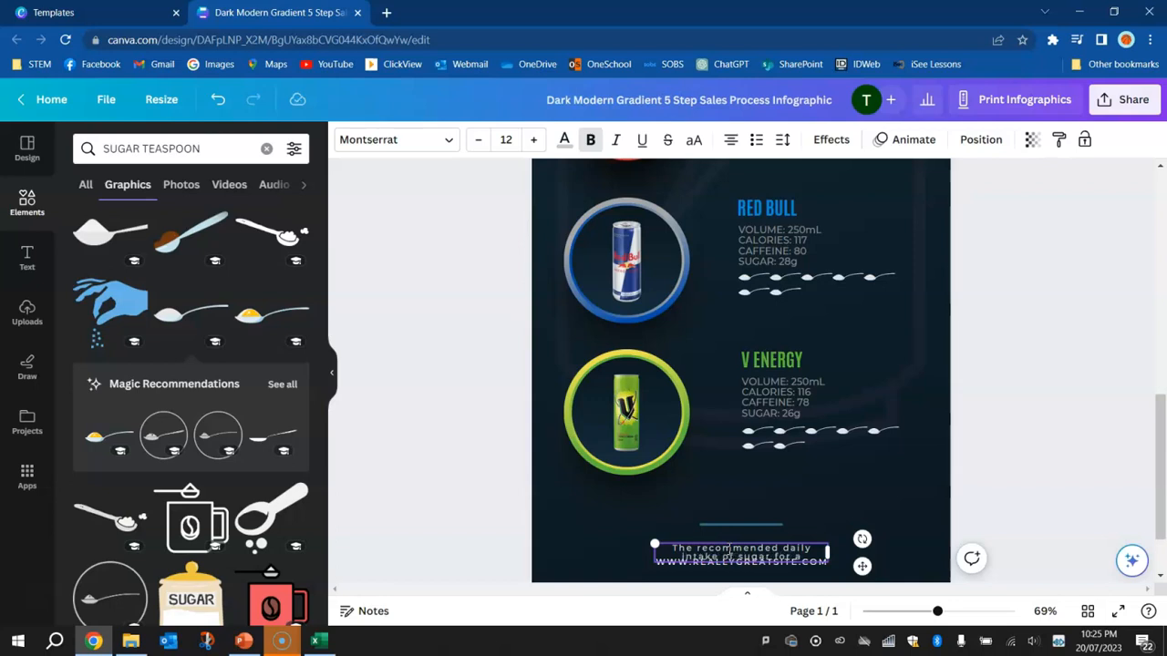
type("of sugar for a teenager is 25g")
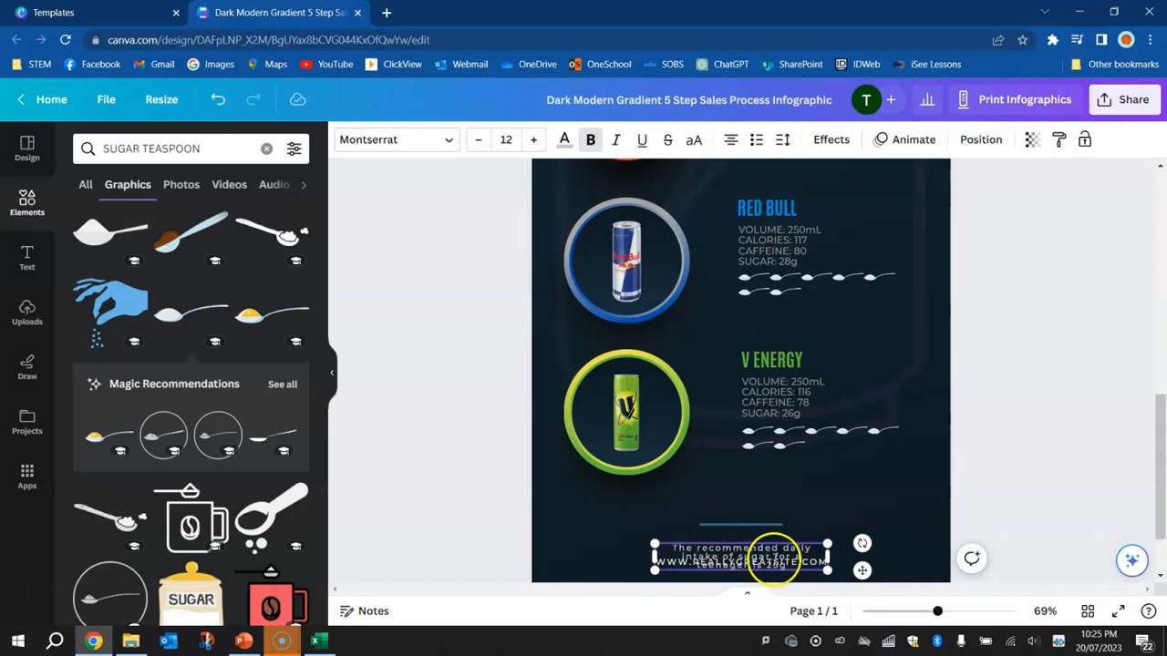
Widen the recommended-intake text box so the sentence fits on one line, and add "..." after 25g
left_click_drag(827, 558, 939, 558)
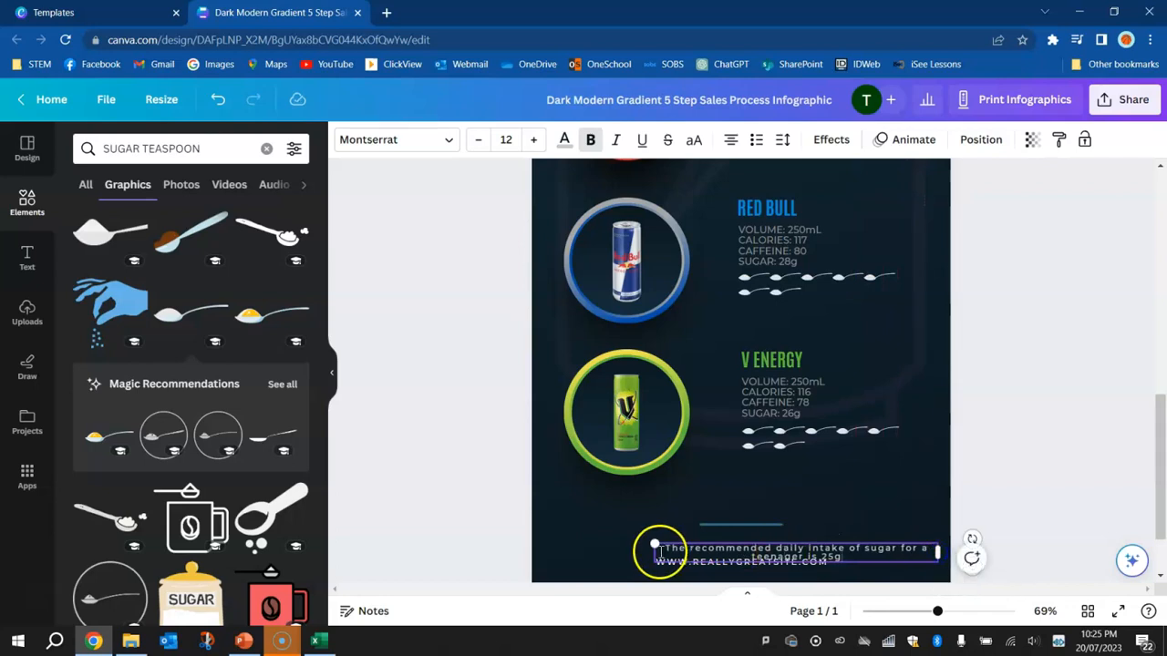
scroll(893, 575, "up", 4)
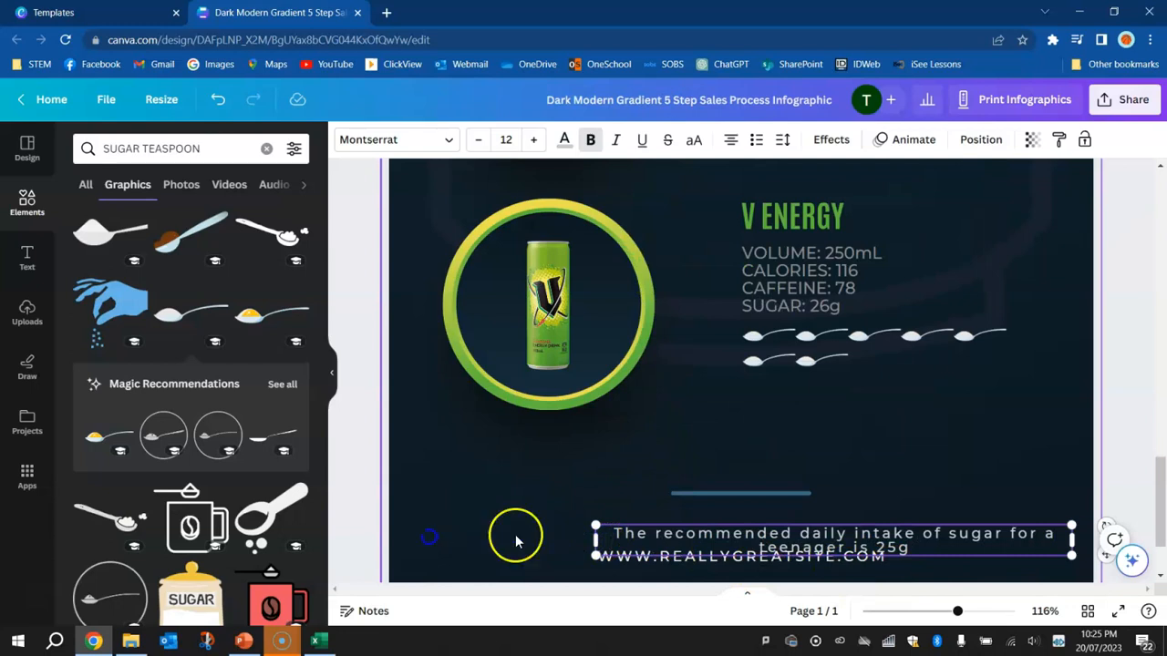
left_click_drag(595, 540, 400, 539)
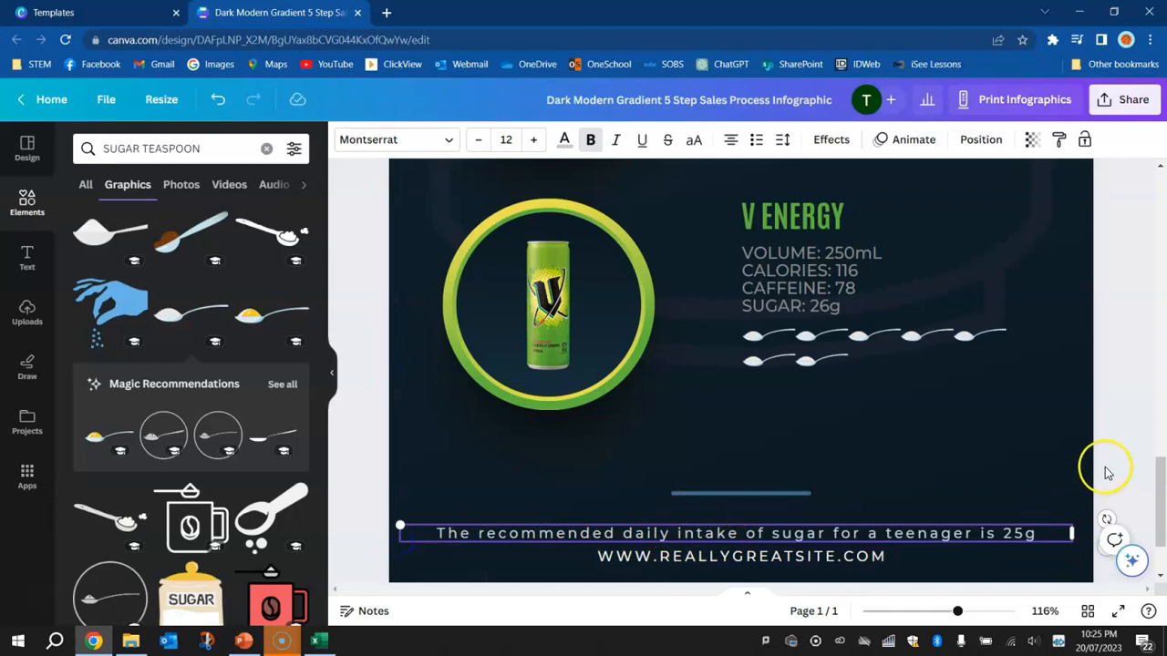
double_click(1019, 534)
left_click(1039, 534)
type("...")
left_click(1103, 461)
Move the footer divider line and the recommended-intake sentence slightly up, away from the website text
left_click_drag(768, 493, 764, 479)
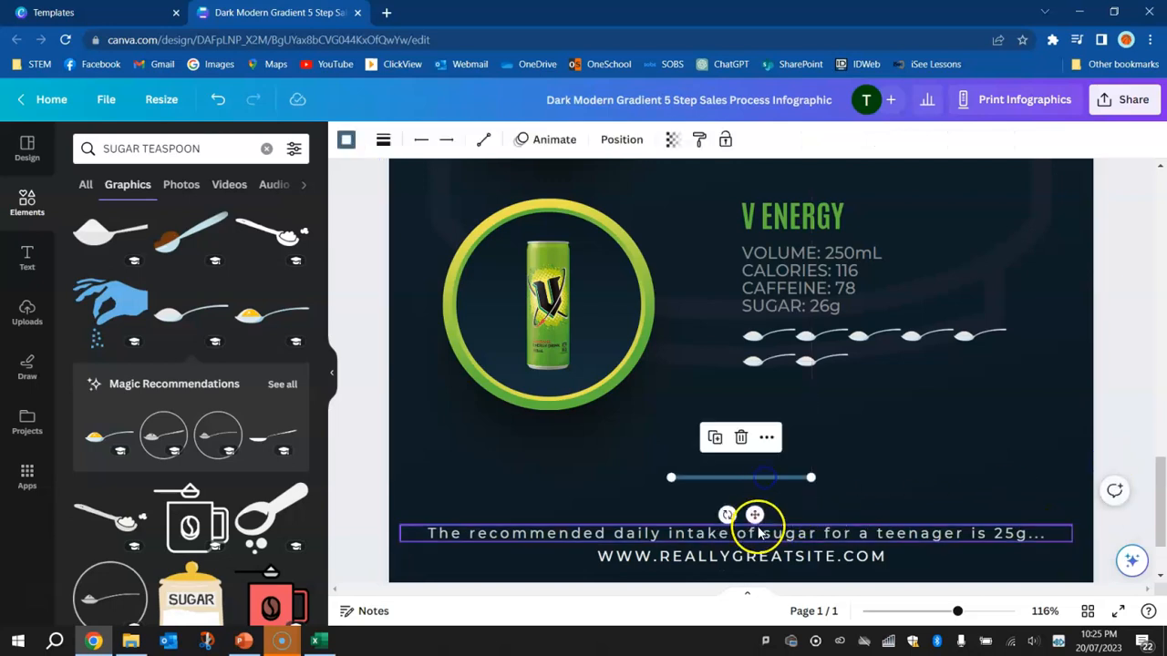
left_click_drag(756, 534, 755, 513)
Replace the footer's website address with "...THAT'S 6 TEASPOONS!"
left_click(819, 553)
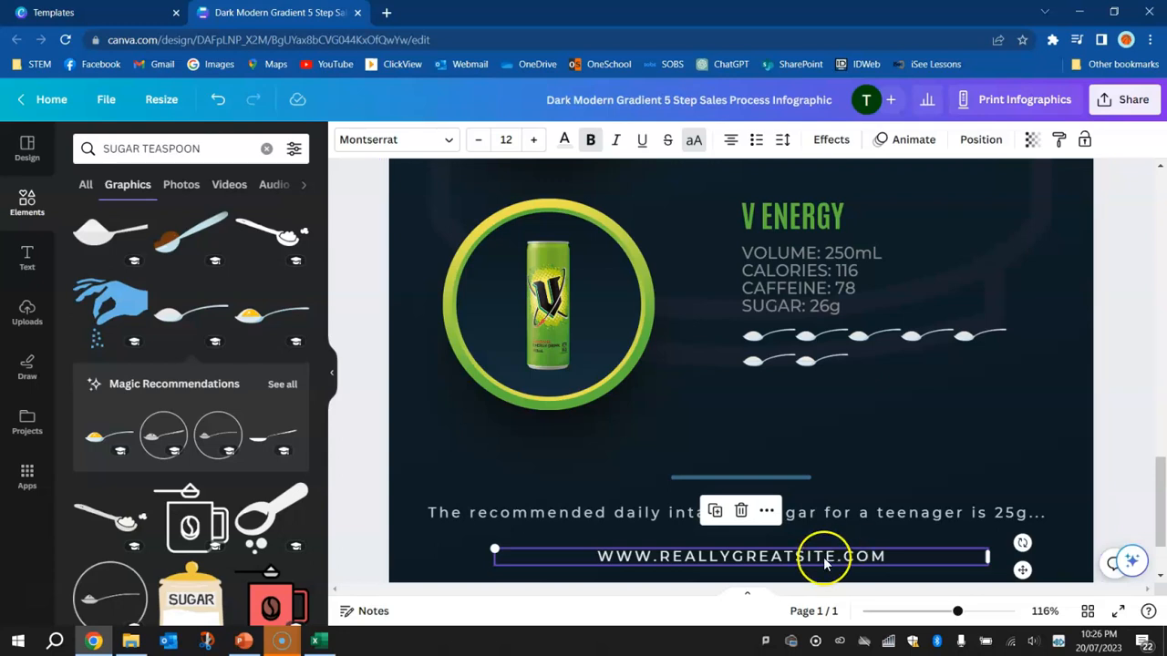
double_click(825, 556)
type("THAT'S")
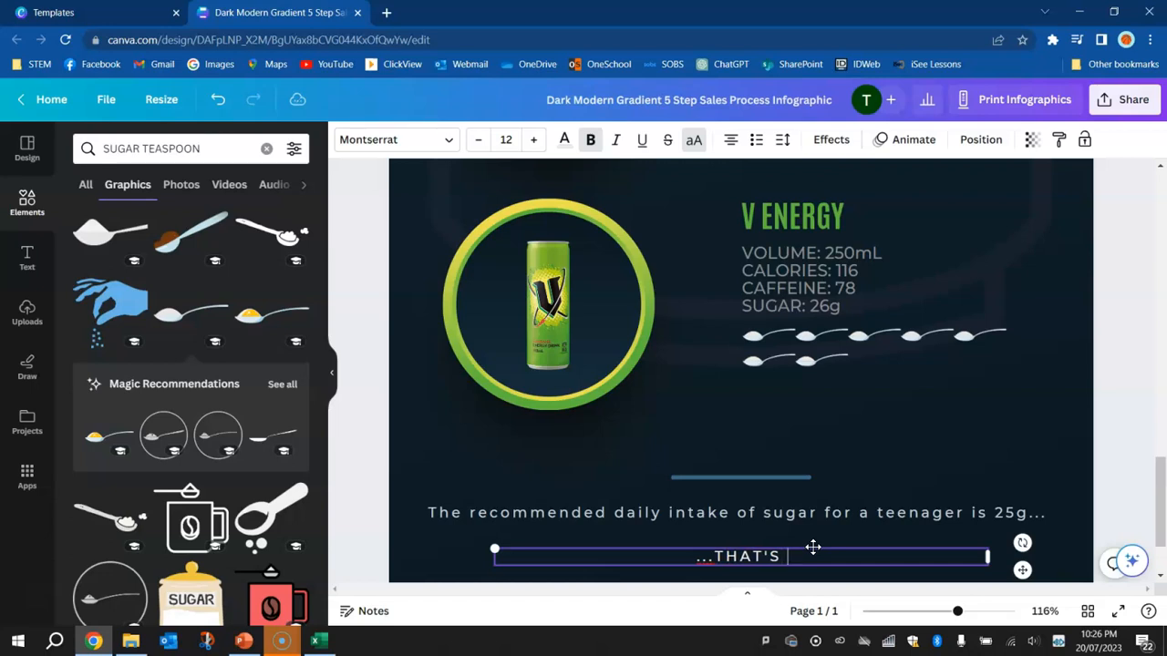
type("6 TEA")
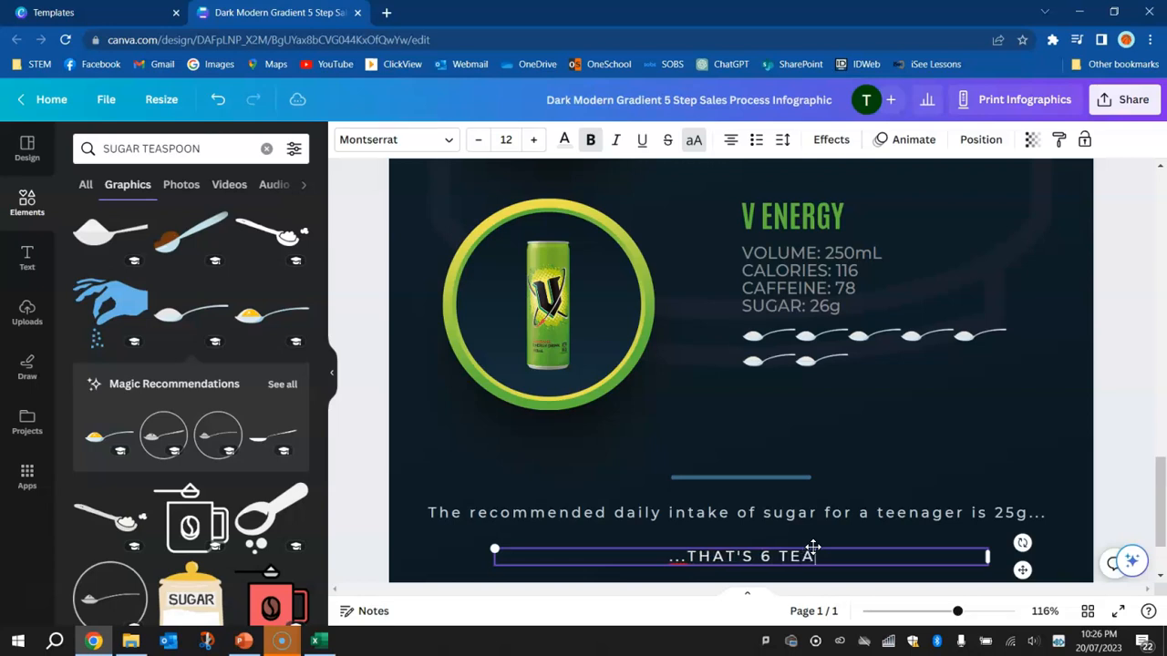
type("SPOONS OF SUGAR")
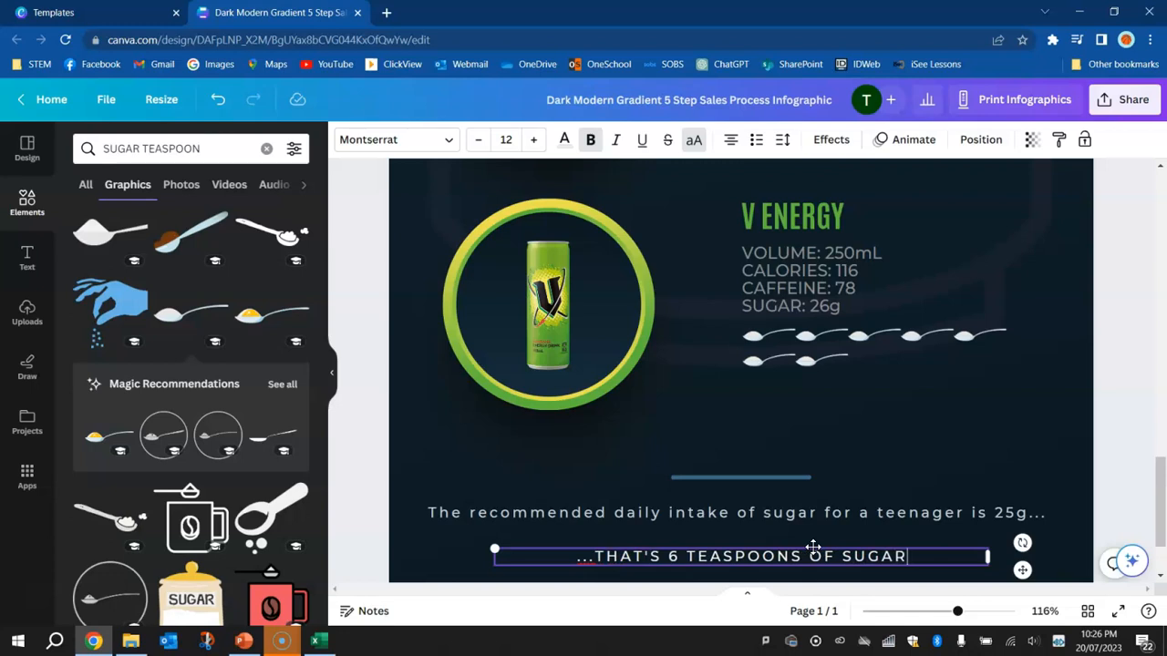
key("ctrl+shift+Left")
key("ctrl+shift+Left")
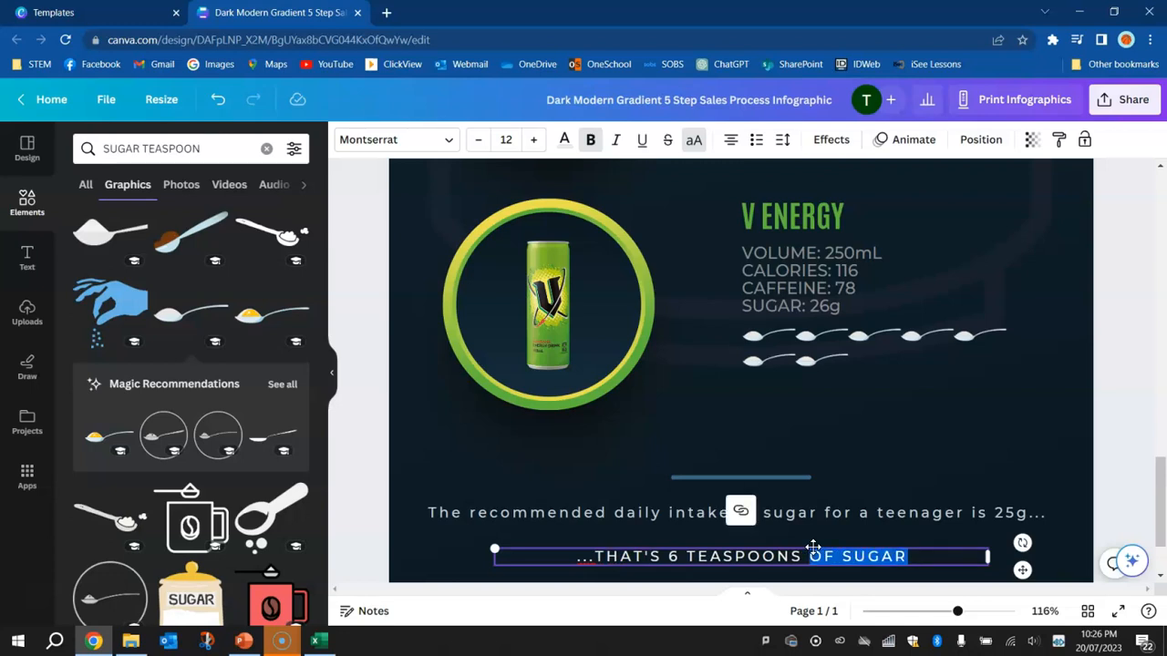
key("BackSpace")
key("BackSpace")
type("!")
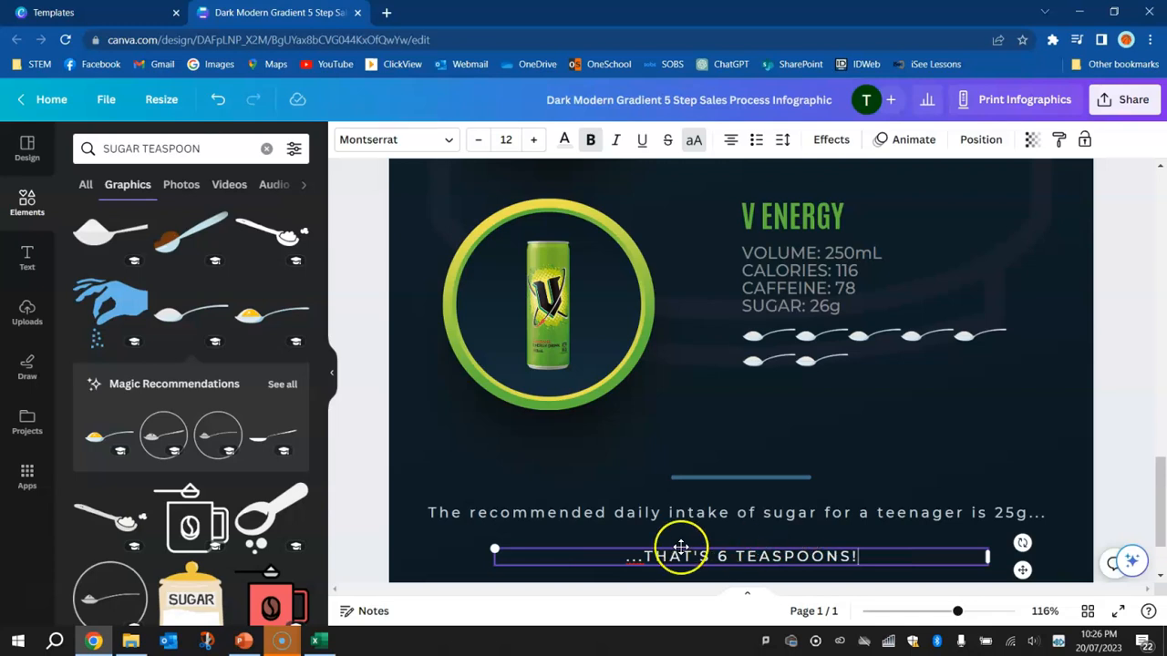
triple_click(617, 556)
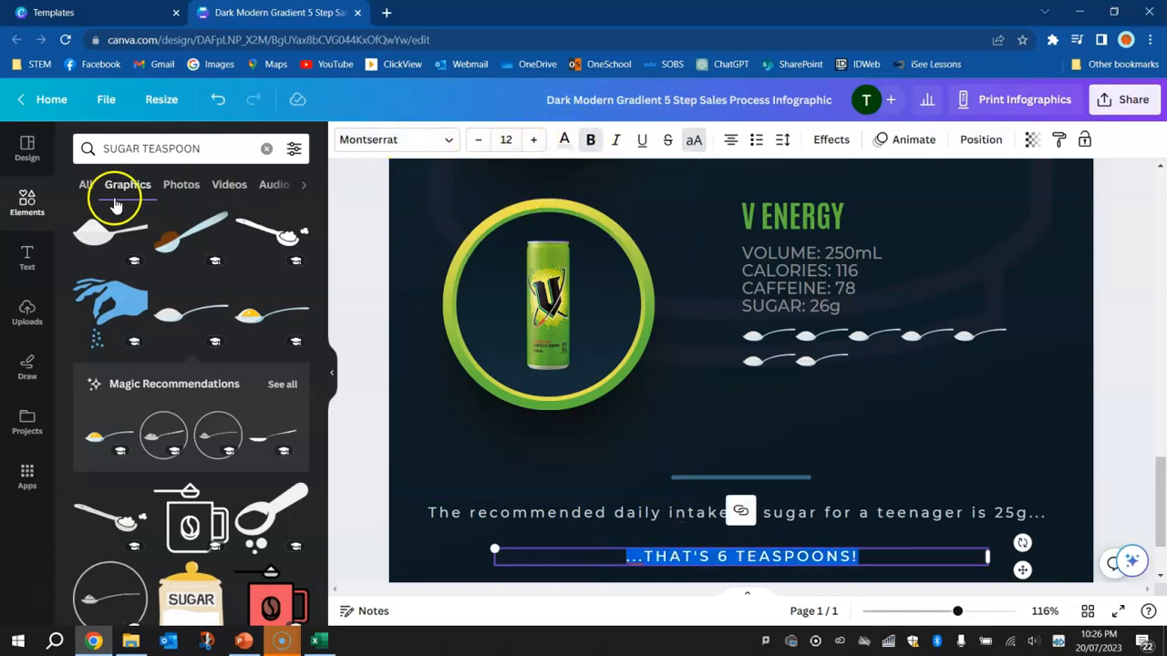
left_click(26, 153)
left_click(18, 193)
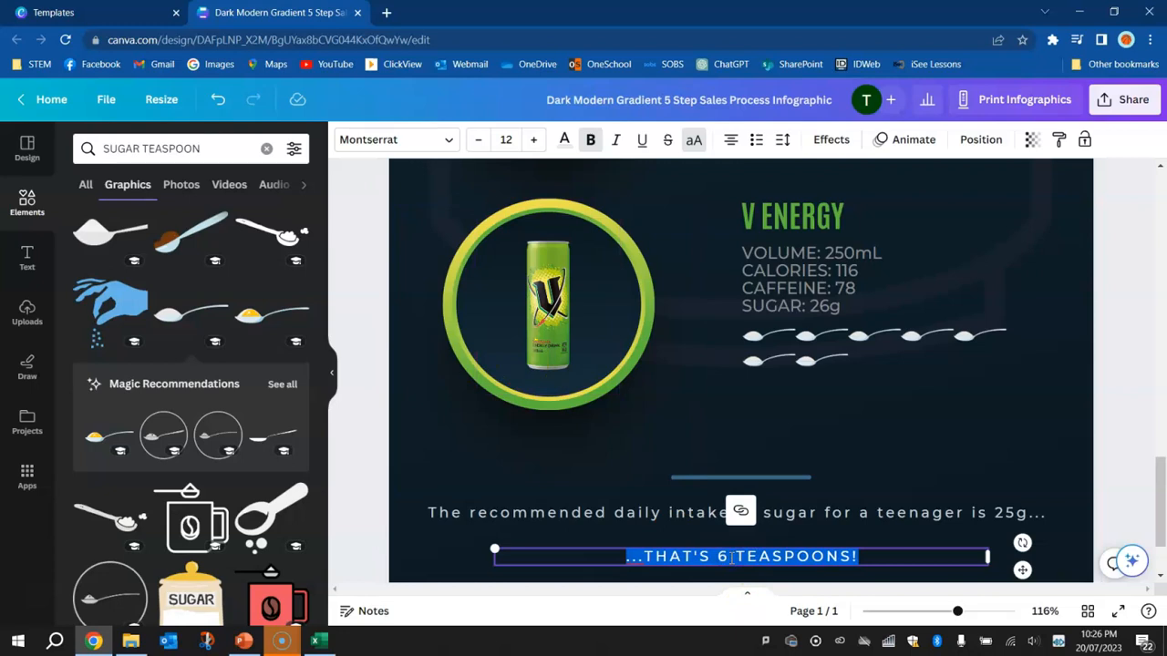
left_click(36, 268)
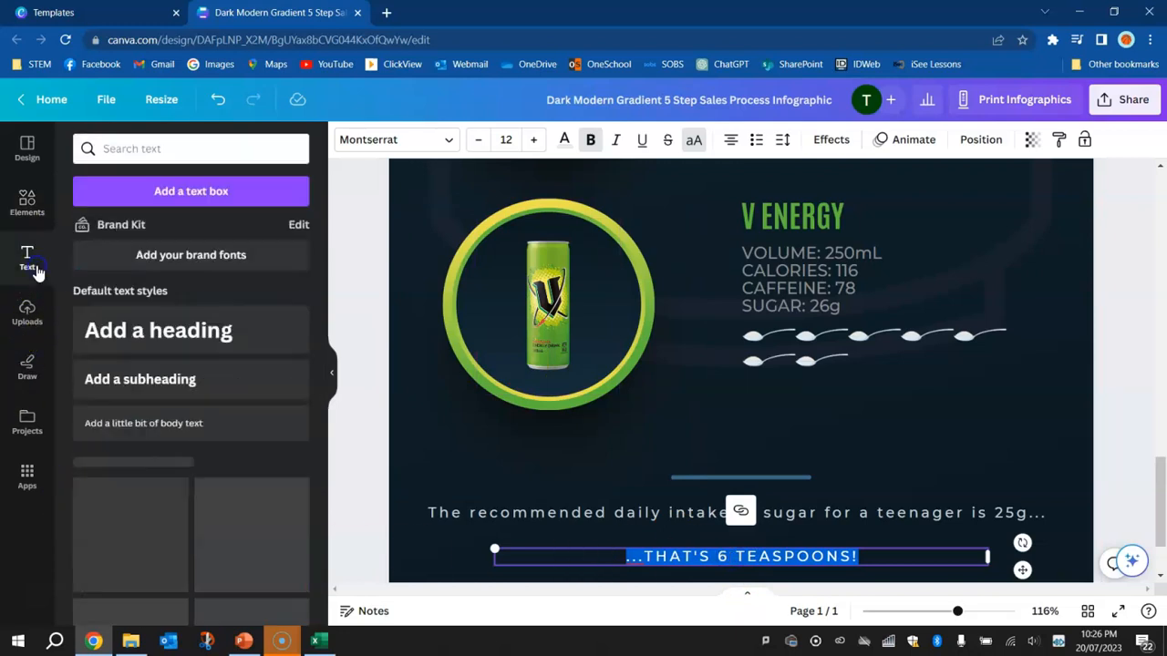
scroll(212, 418, "down", 1)
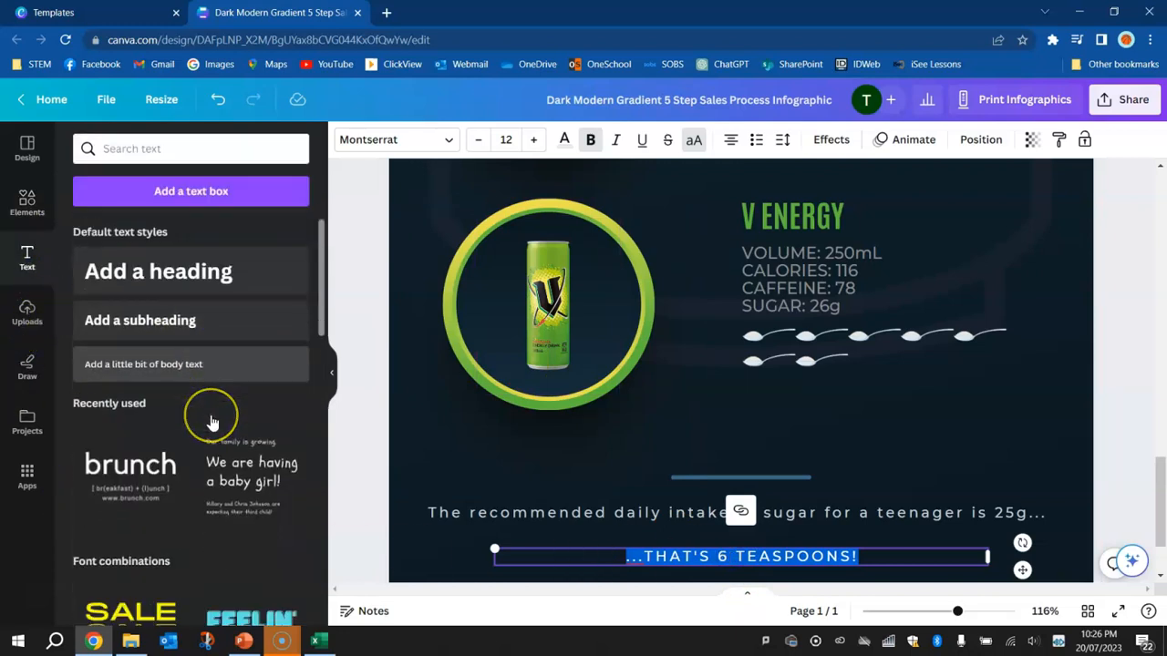
left_click(173, 306)
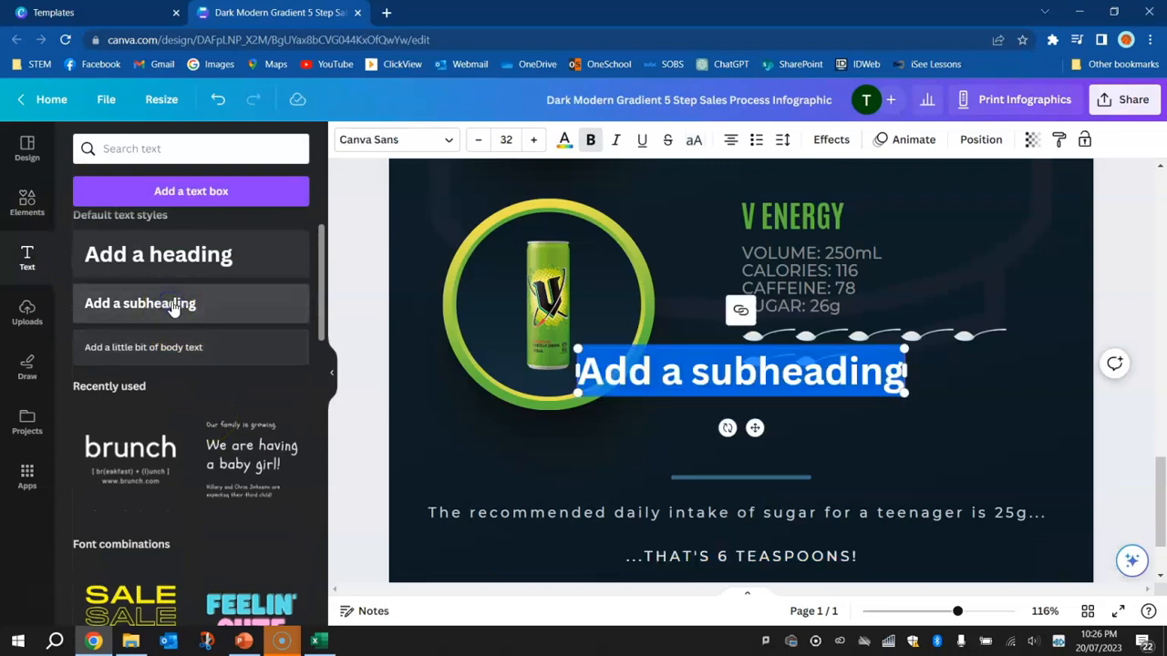
left_click(756, 426)
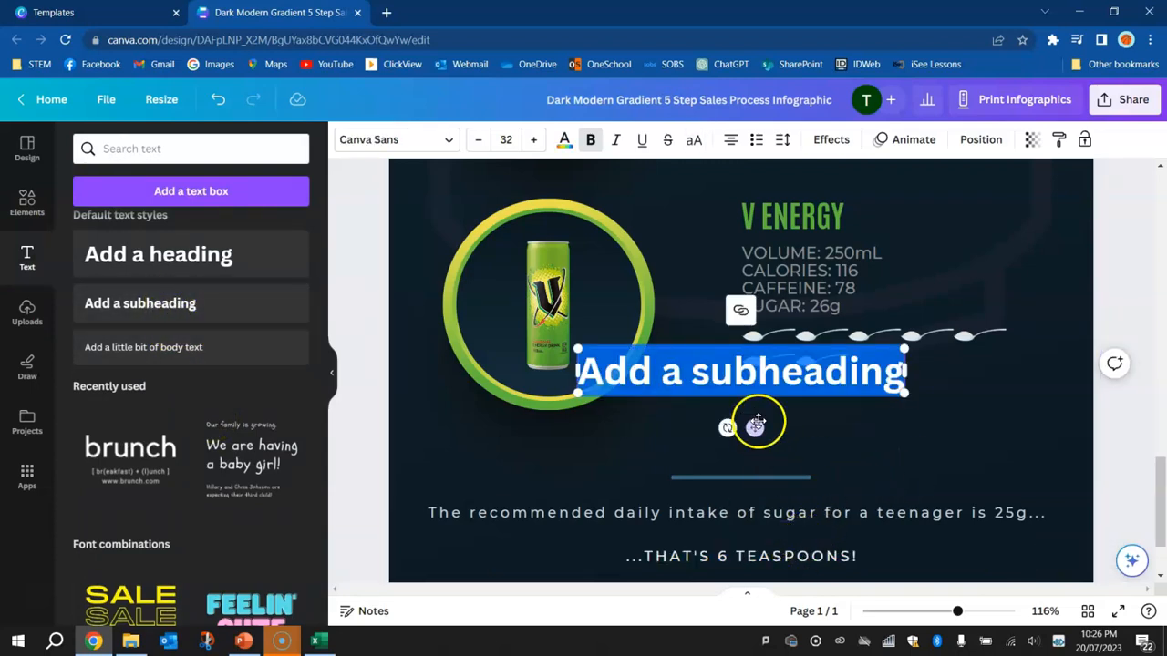
key("Delete")
Add a body text box in yellow reading "...that's 6 teaspoons!" below the V Energy section
left_click(150, 347)
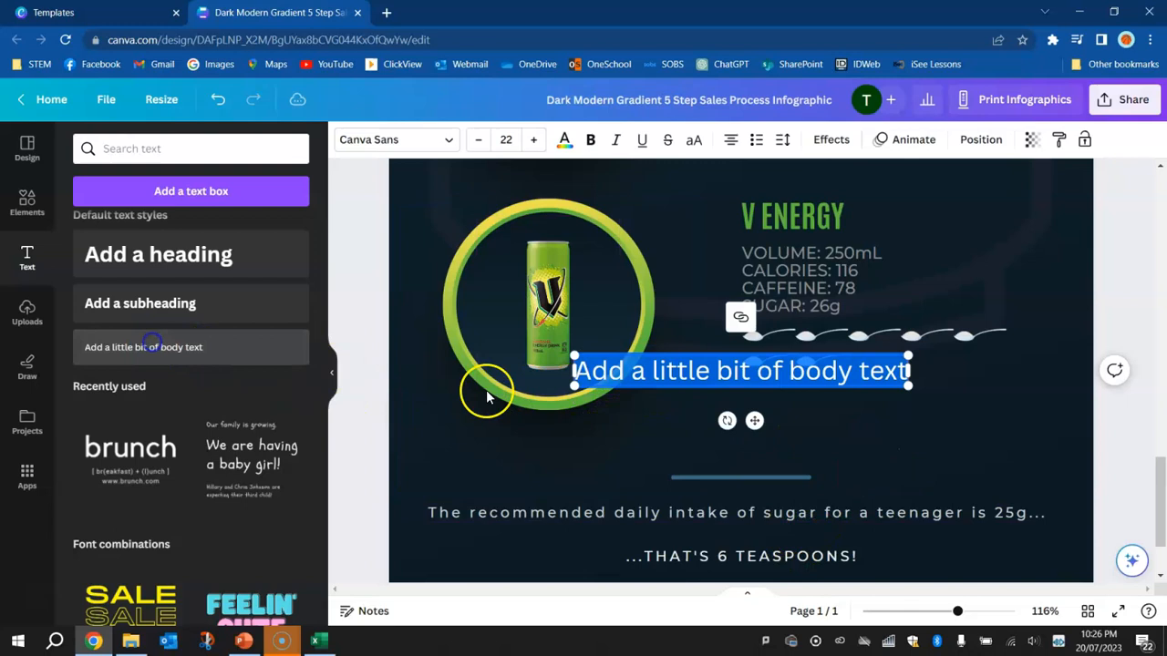
left_click(564, 141)
left_click(252, 353)
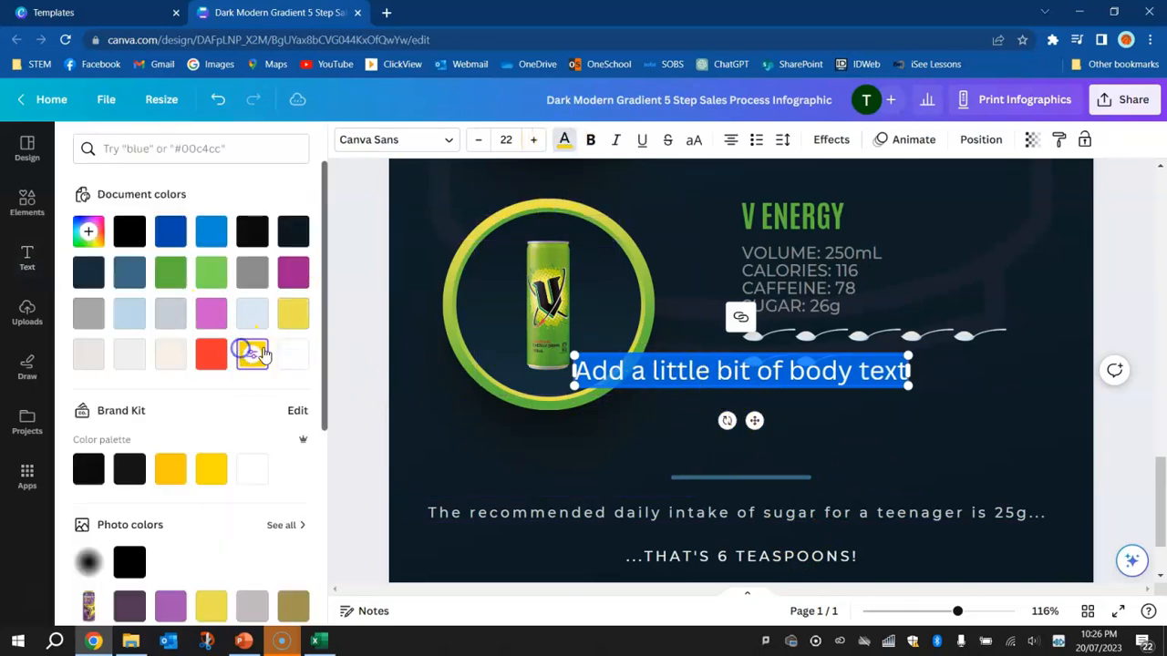
type("tha")
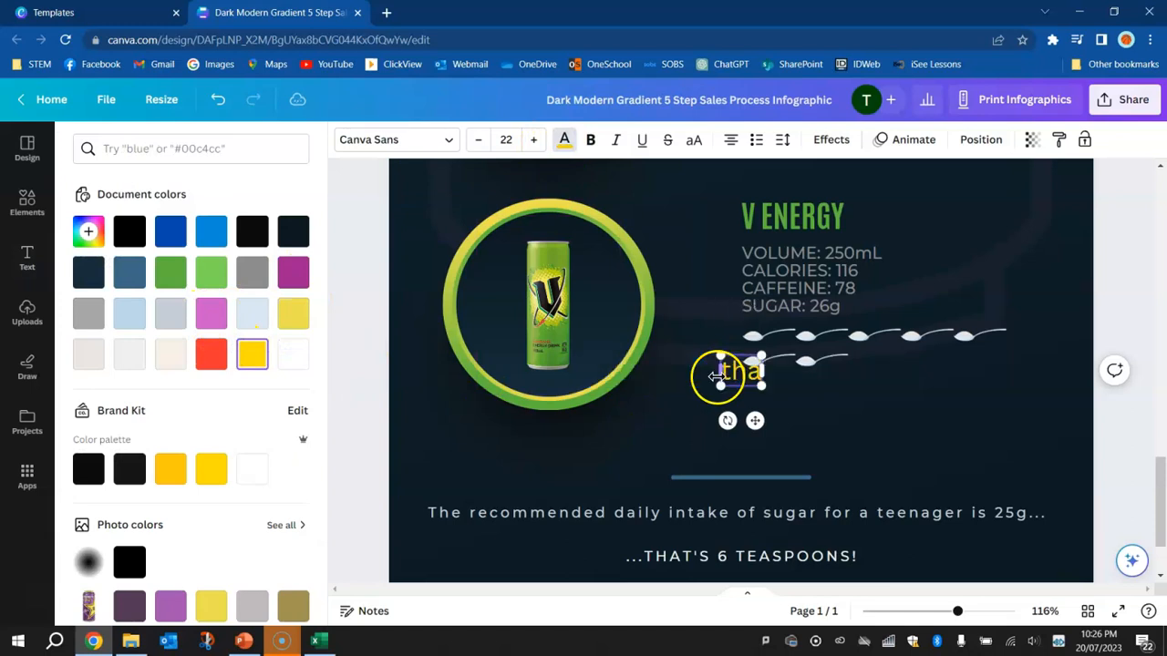
type("t's 6 t")
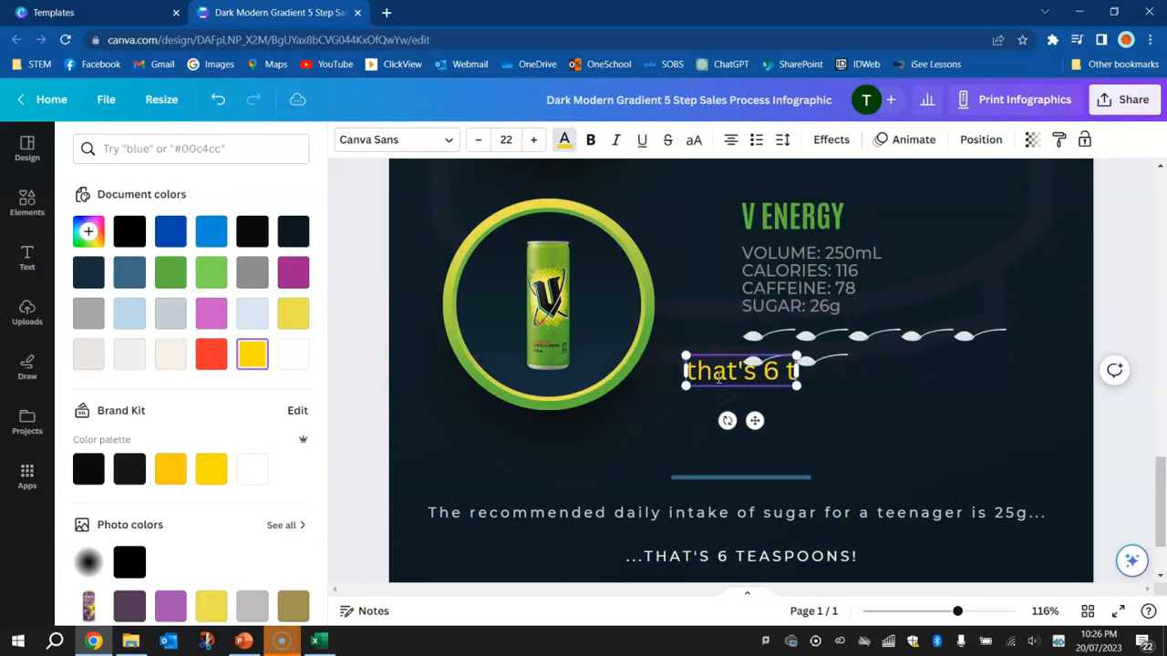
type("easpoons!")
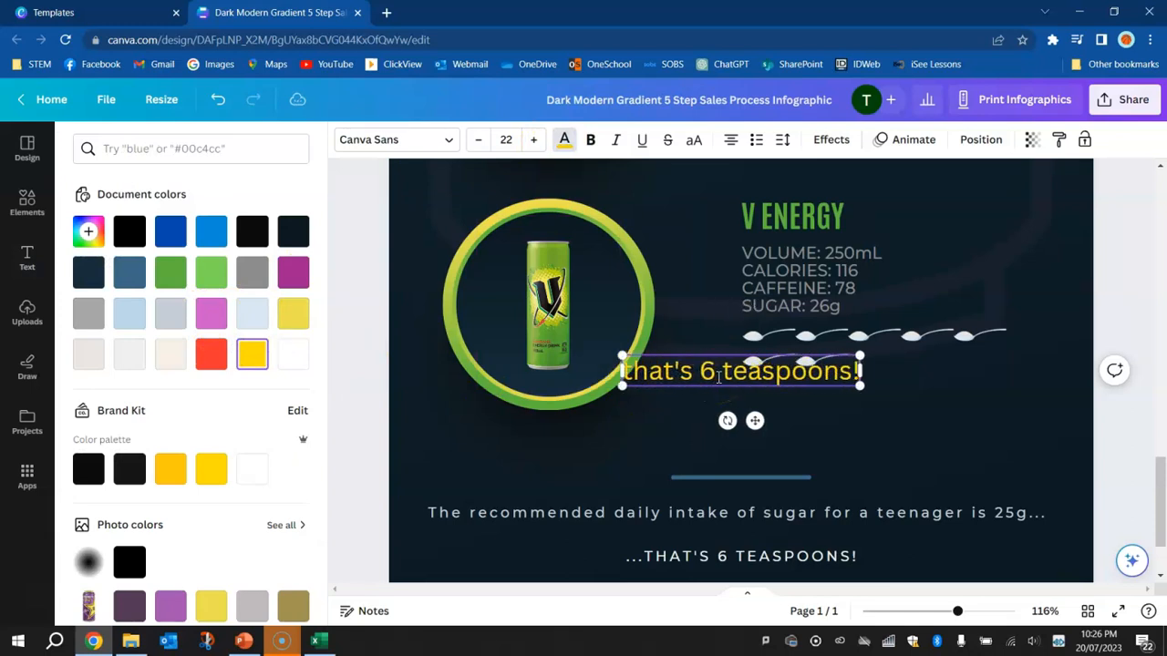
key("Home")
type("...")
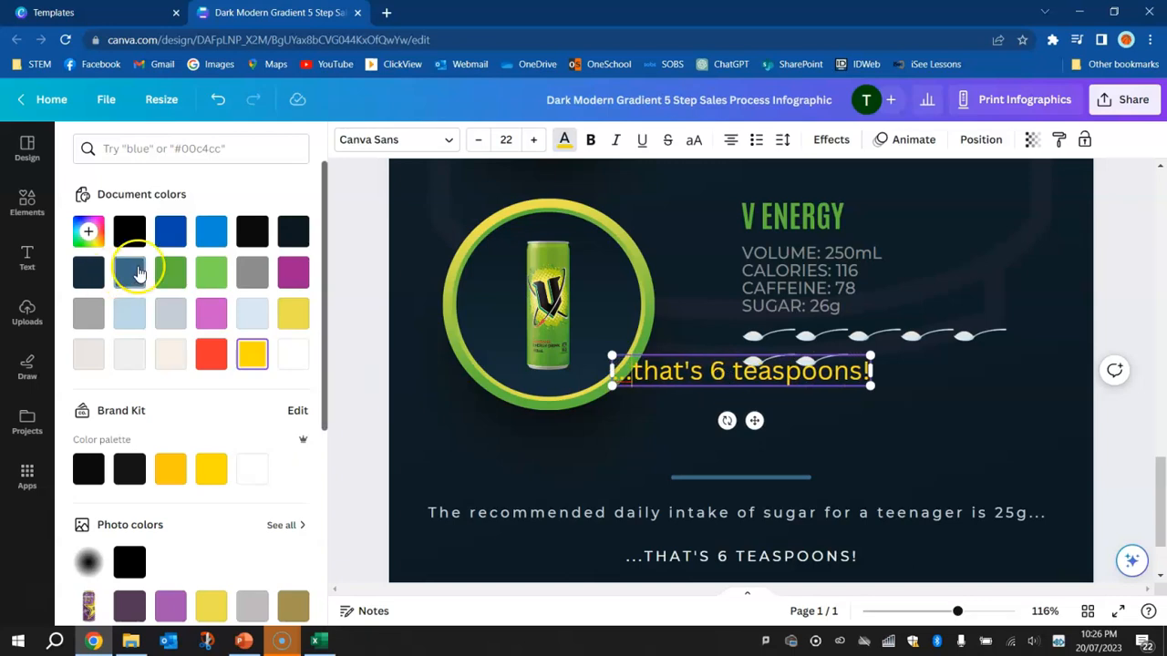
left_click(387, 279)
Delete the white "...THAT'S 6 TEASPOONS!" footer line and move the yellow teaspoons text into its place
left_click(770, 565)
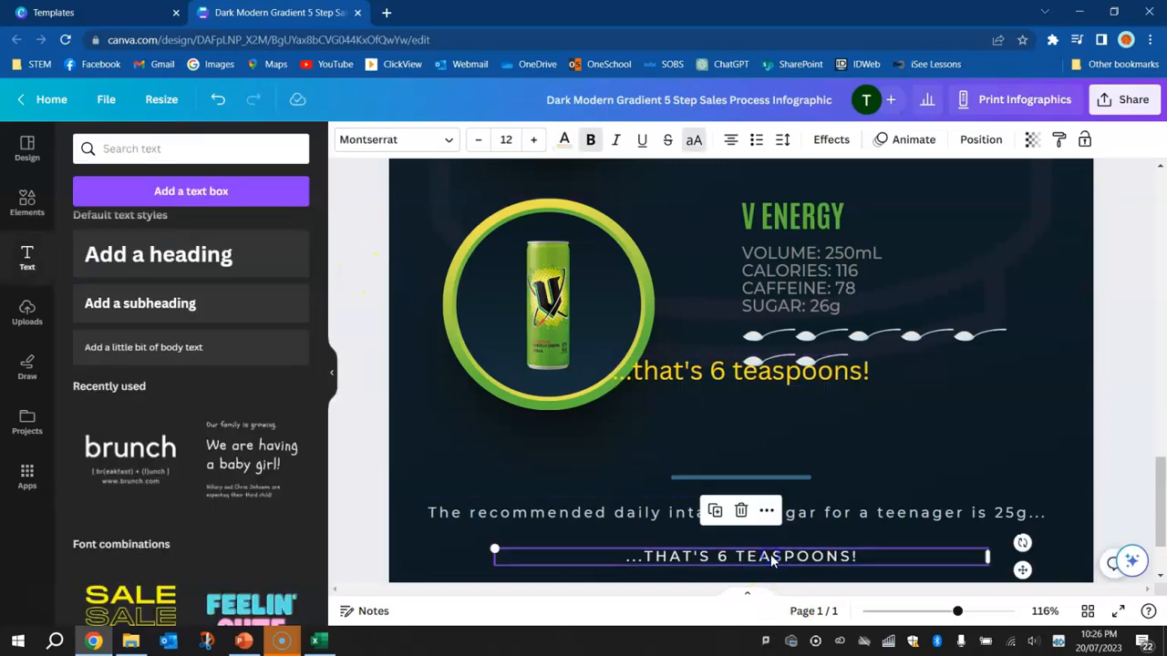
key("Delete")
left_click(725, 381)
left_click_drag(730, 387, 734, 572)
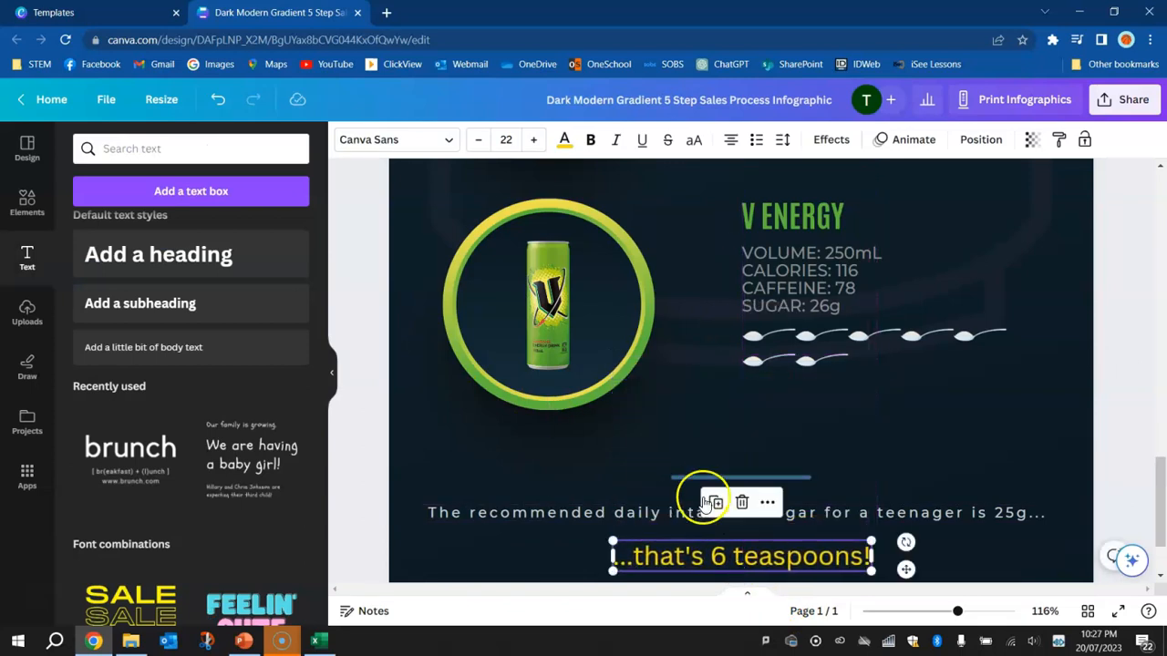
Change the yellow teaspoons text to the Montserrat font and reduce its size to 17
left_click(517, 515)
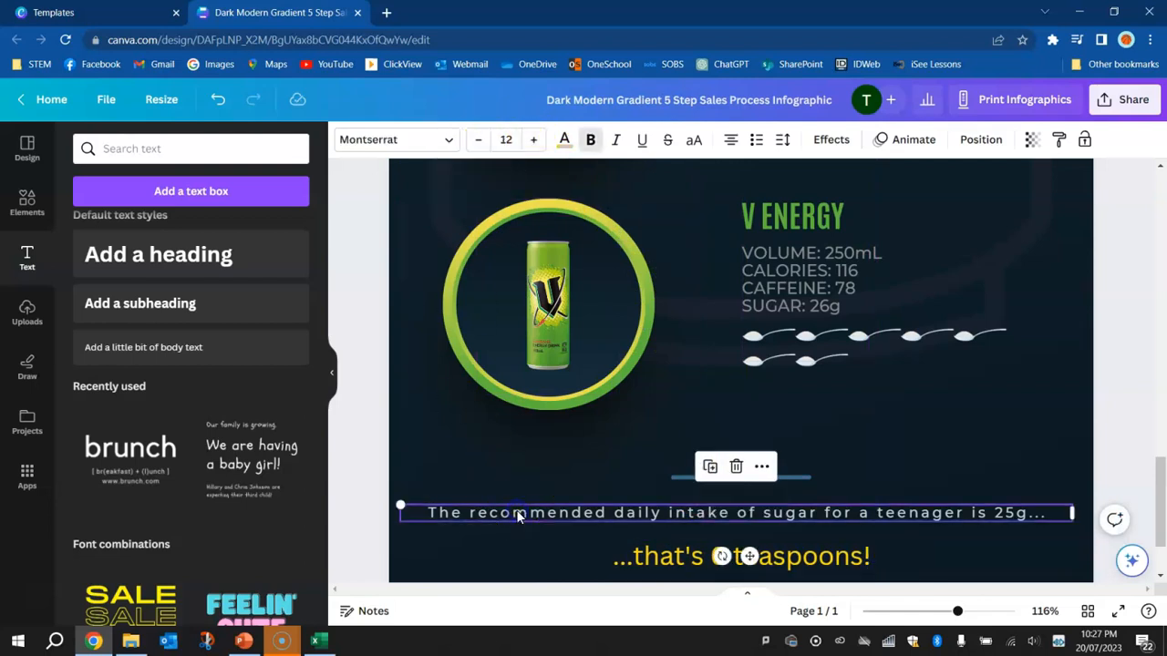
left_click(666, 553)
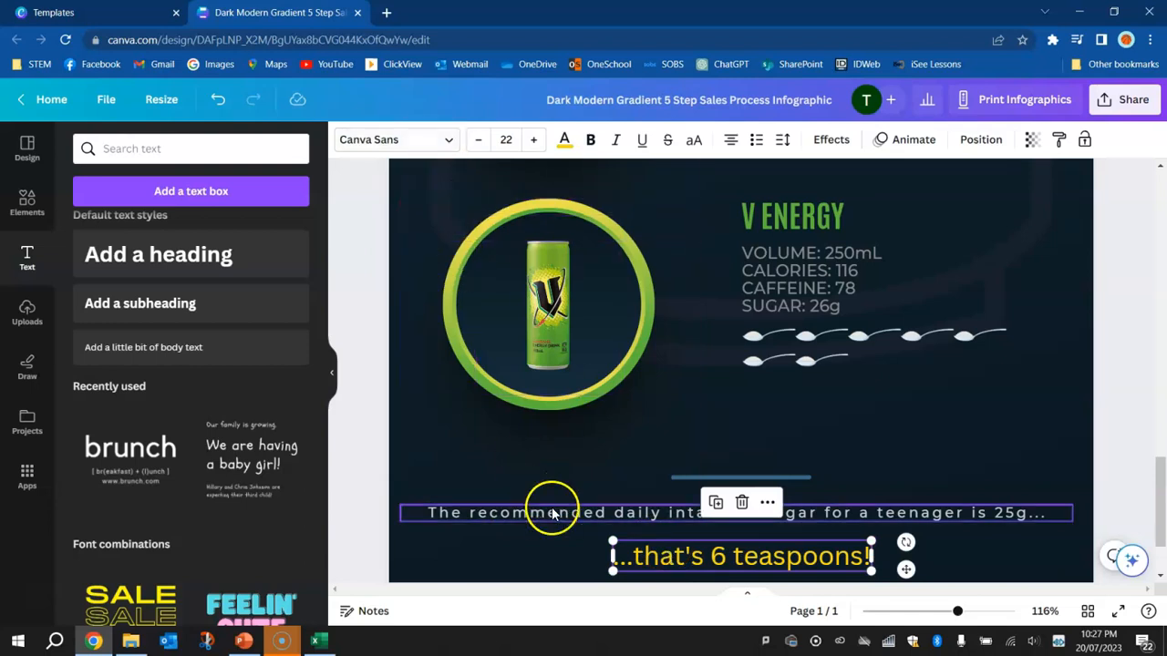
left_click(448, 141)
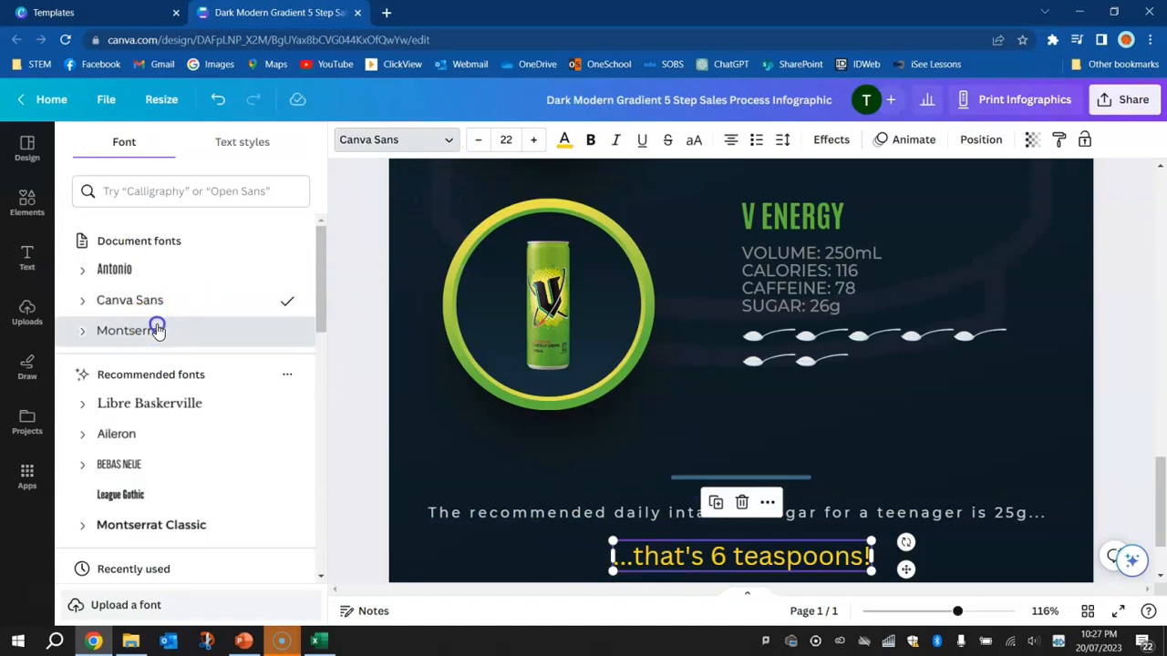
left_click(157, 330)
left_click(479, 140)
left_click(479, 141)
left_click(481, 141)
left_click(481, 140)
left_click(482, 140)
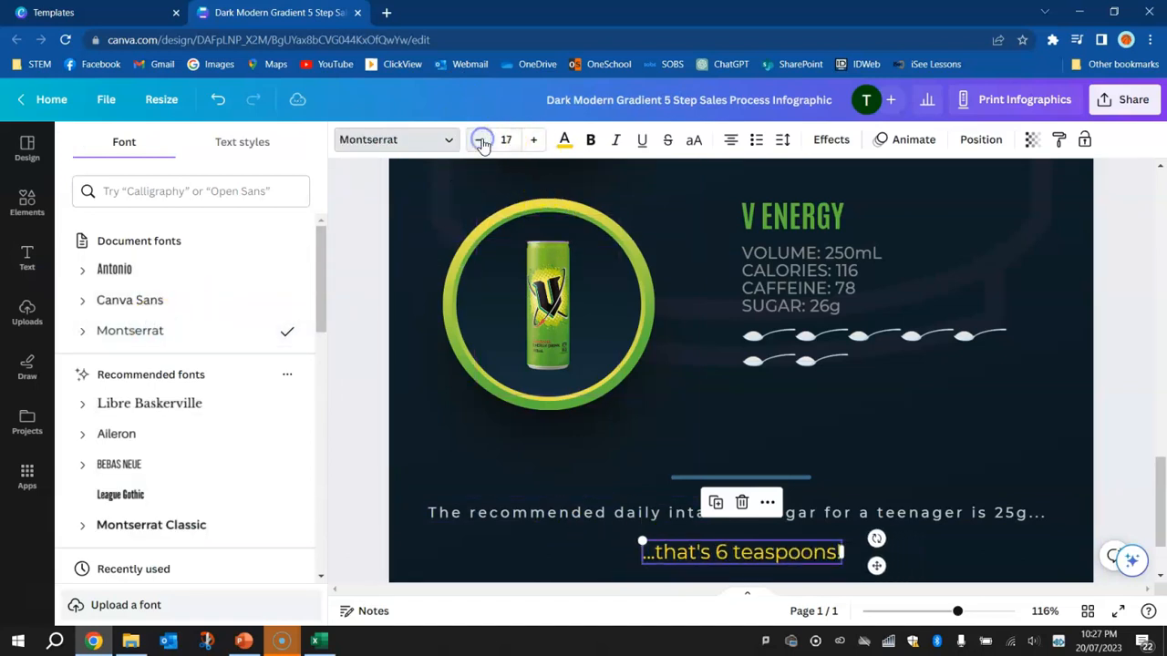
left_click(1124, 426)
left_click(1110, 412)
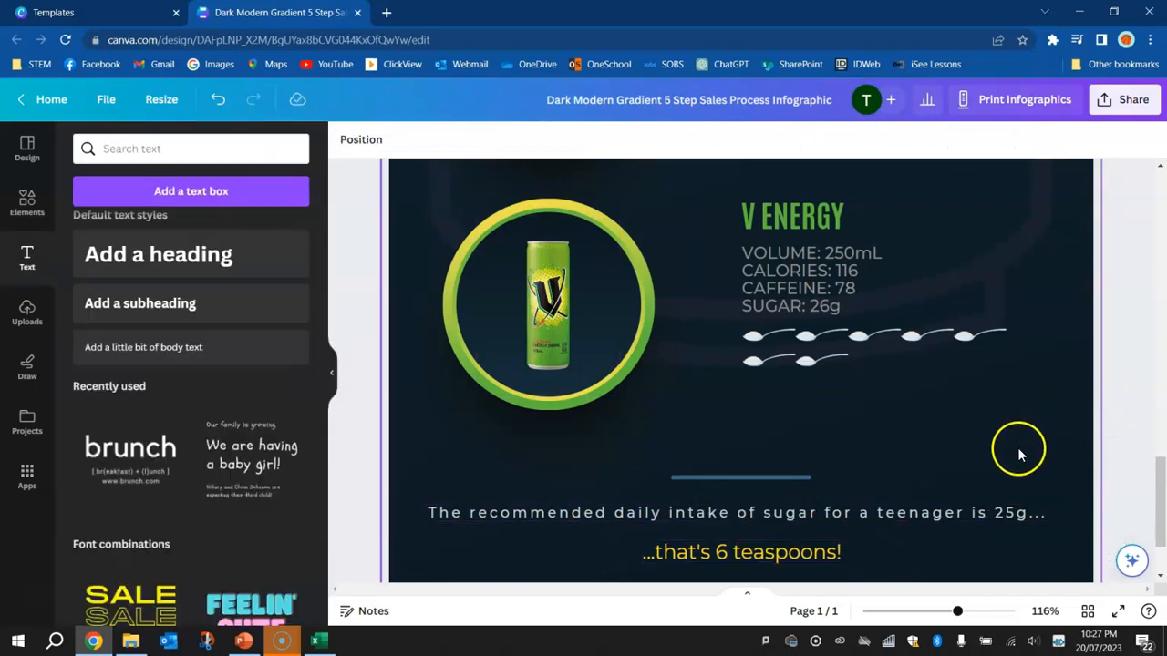
Nudge the recommended-intake sentence slightly right and move the footer divider line up, away from the sentence
left_click(882, 513)
left_click_drag(888, 517, 895, 516)
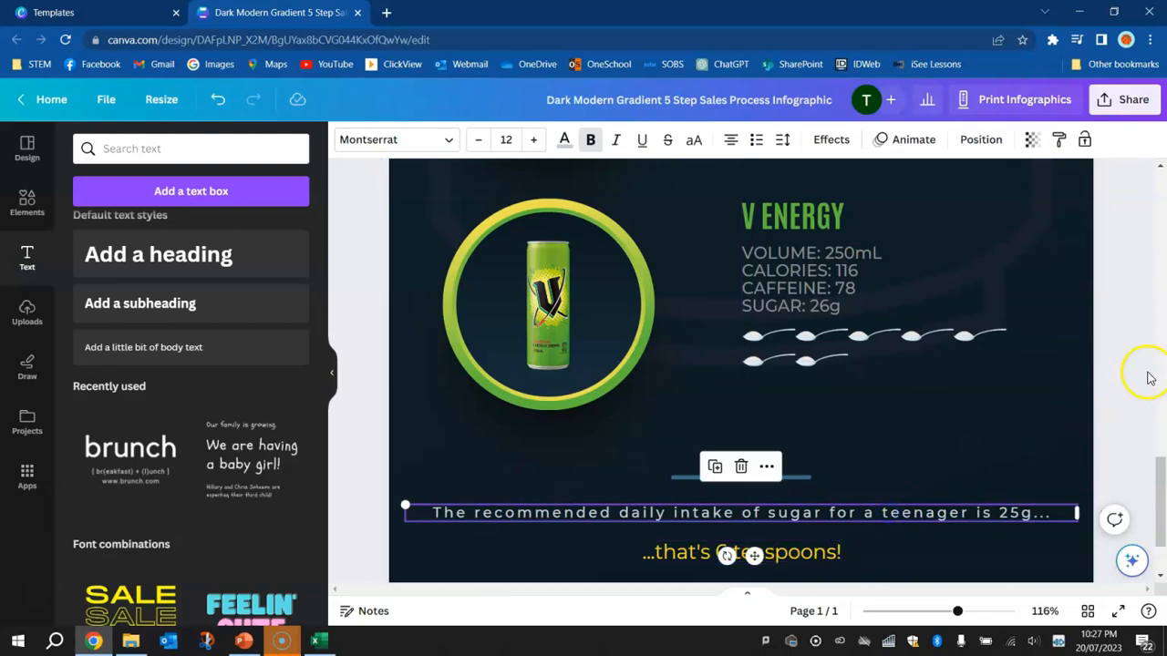
left_click(1135, 376)
left_click(718, 466)
left_click_drag(718, 463, 718, 458)
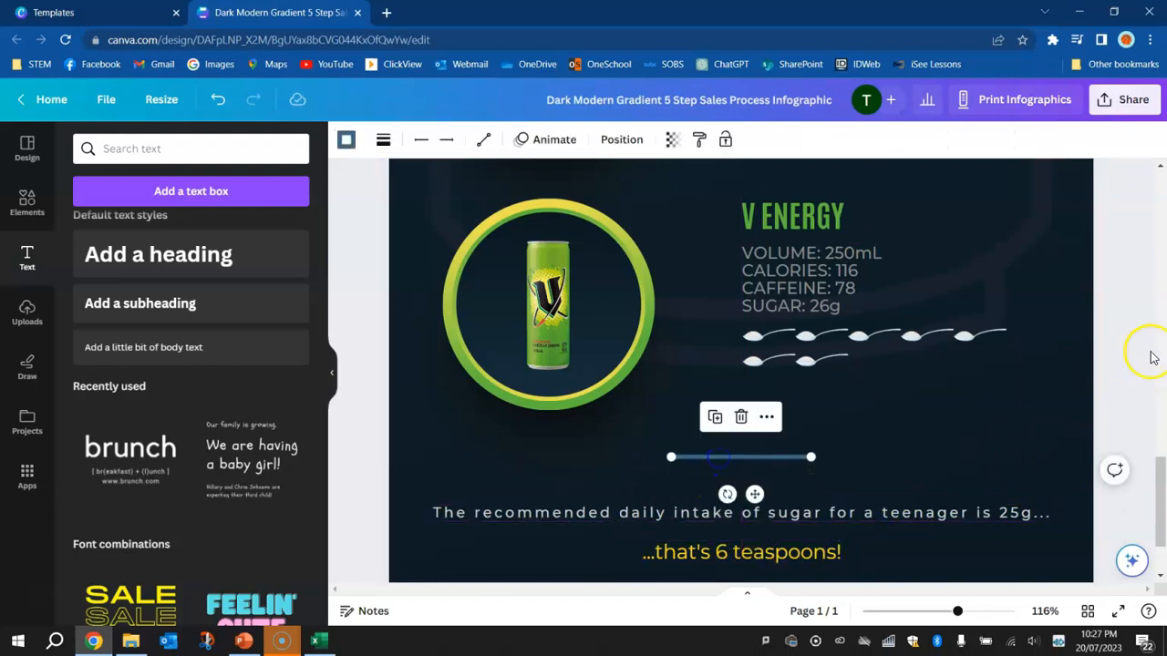
left_click(1142, 343)
Download the infographic as PDF Print with the CMYK (best for professional printing) color profile
left_click_drag(1162, 461, 1136, 193)
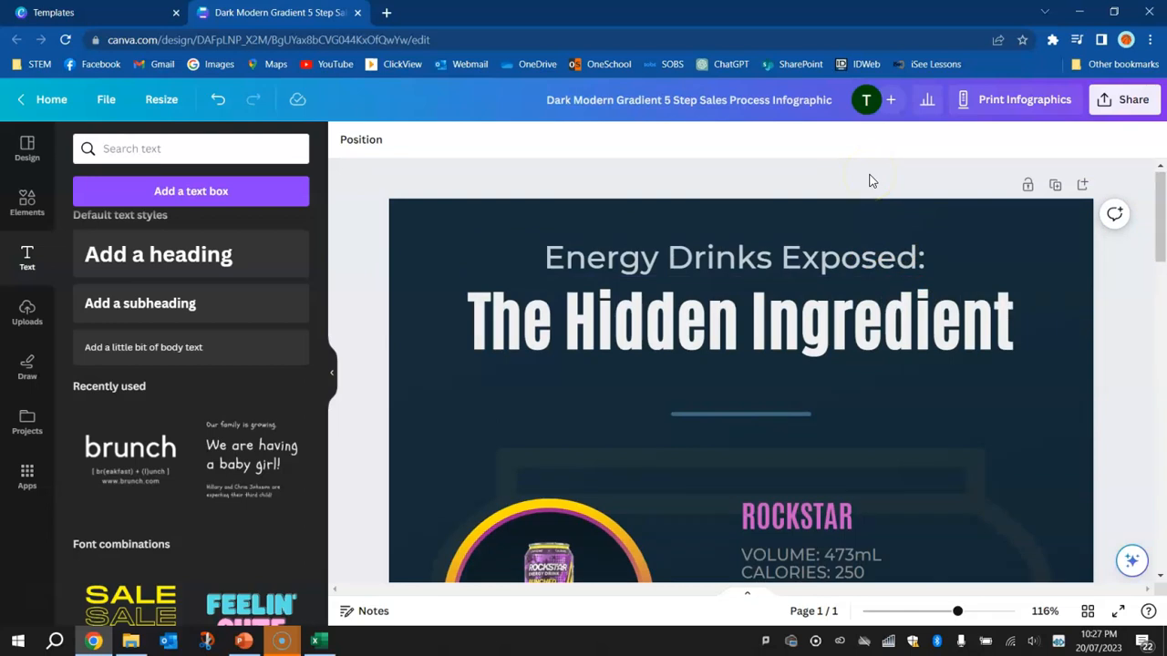
left_click(1128, 100)
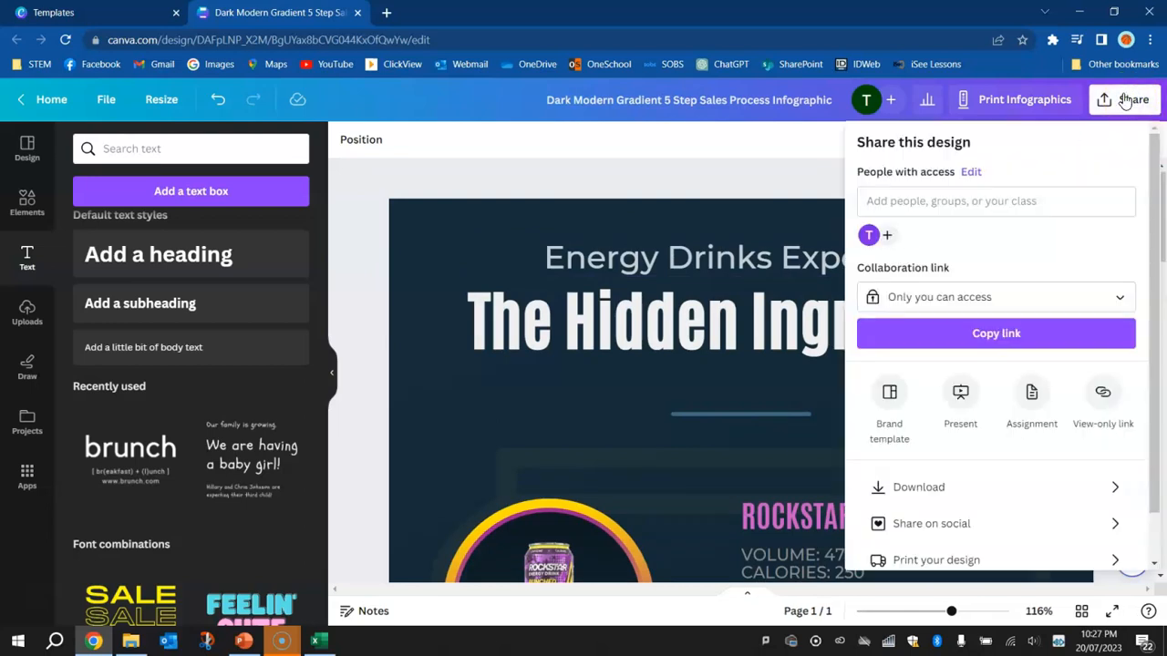
left_click(933, 486)
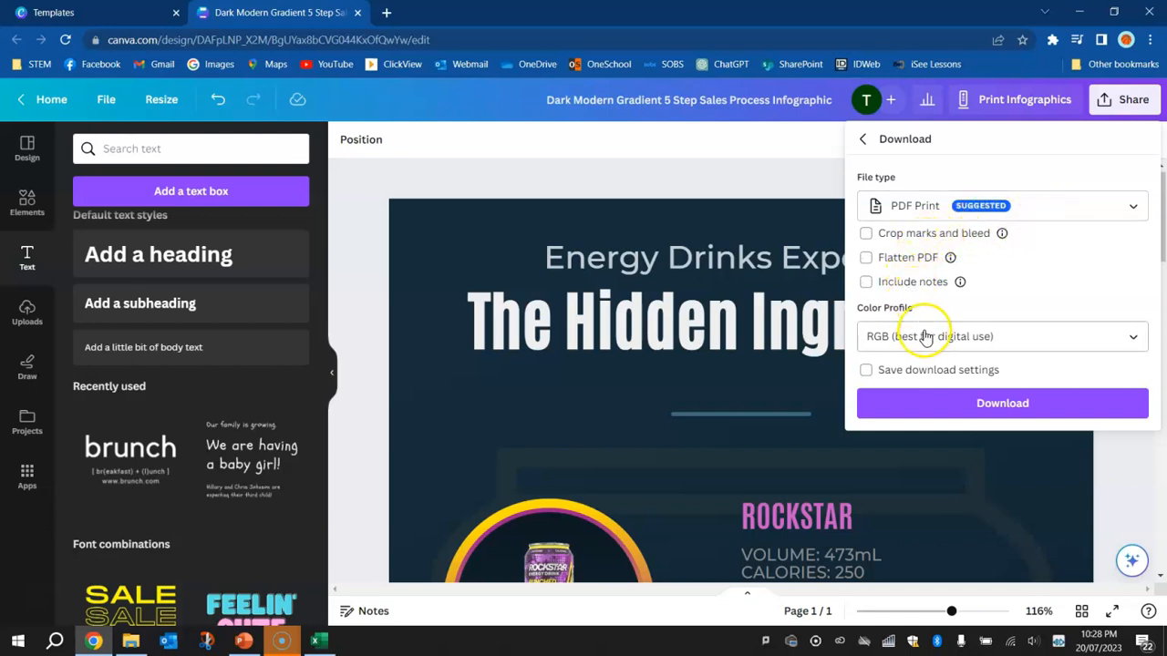
left_click(896, 337)
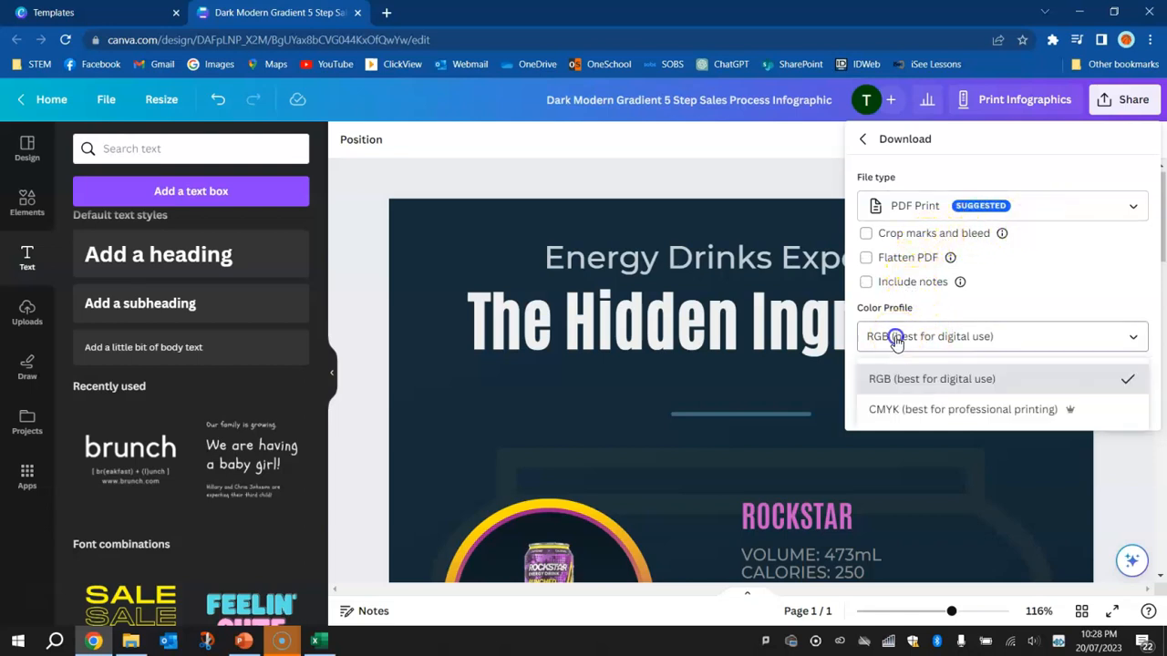
left_click(932, 409)
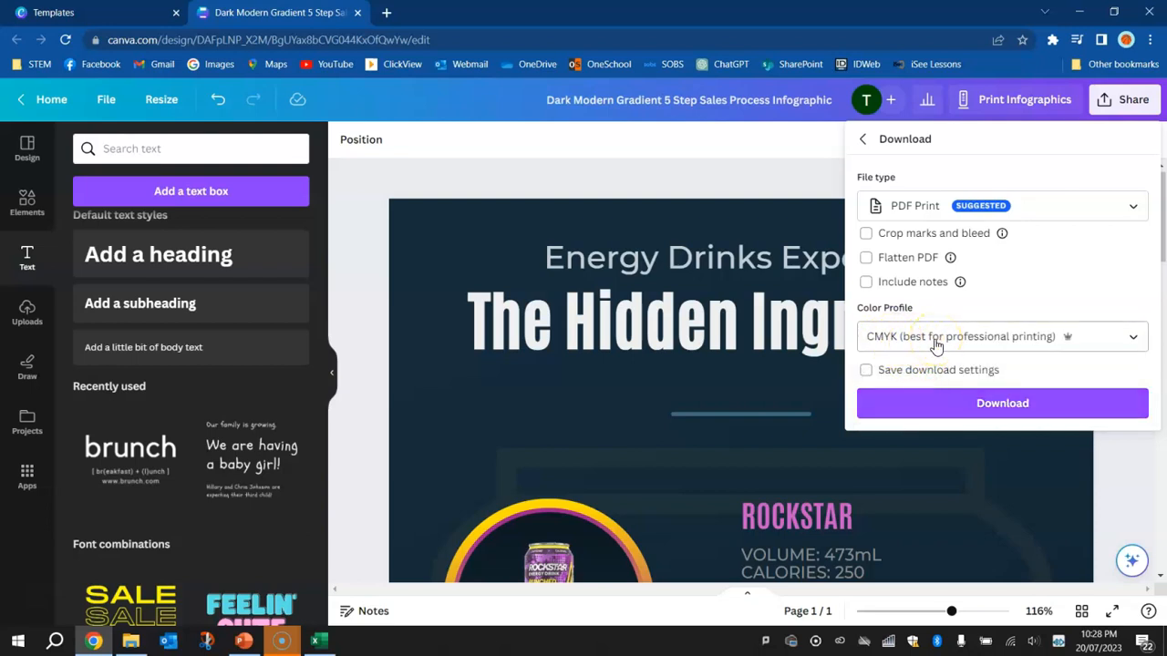
left_click(936, 345)
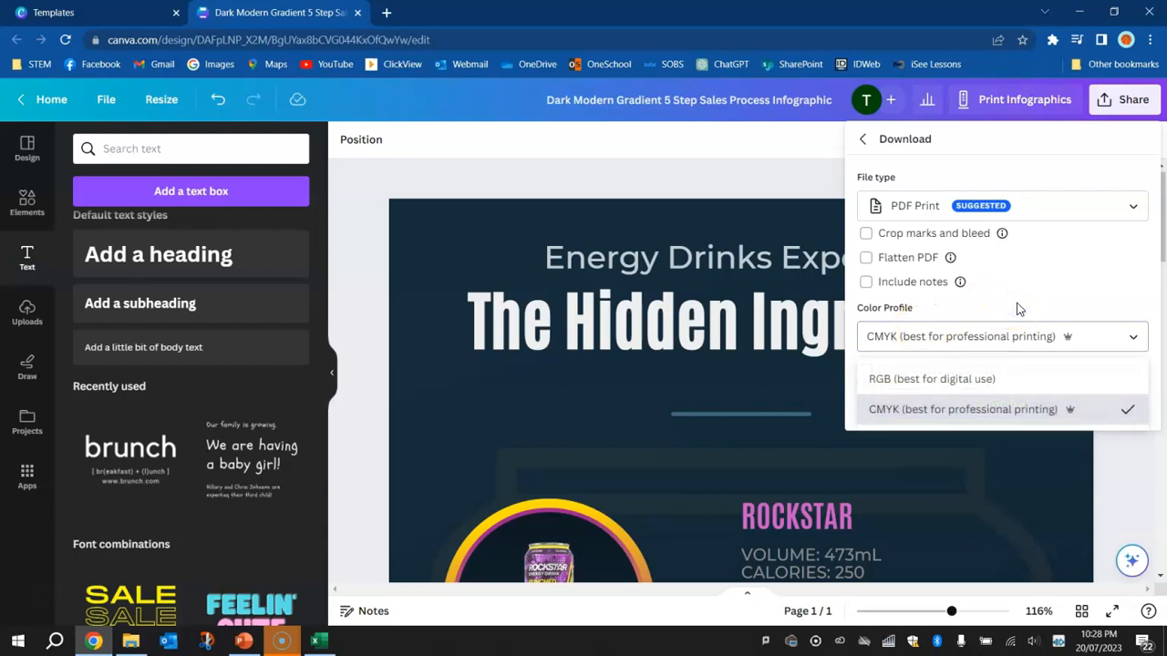
left_click(948, 410)
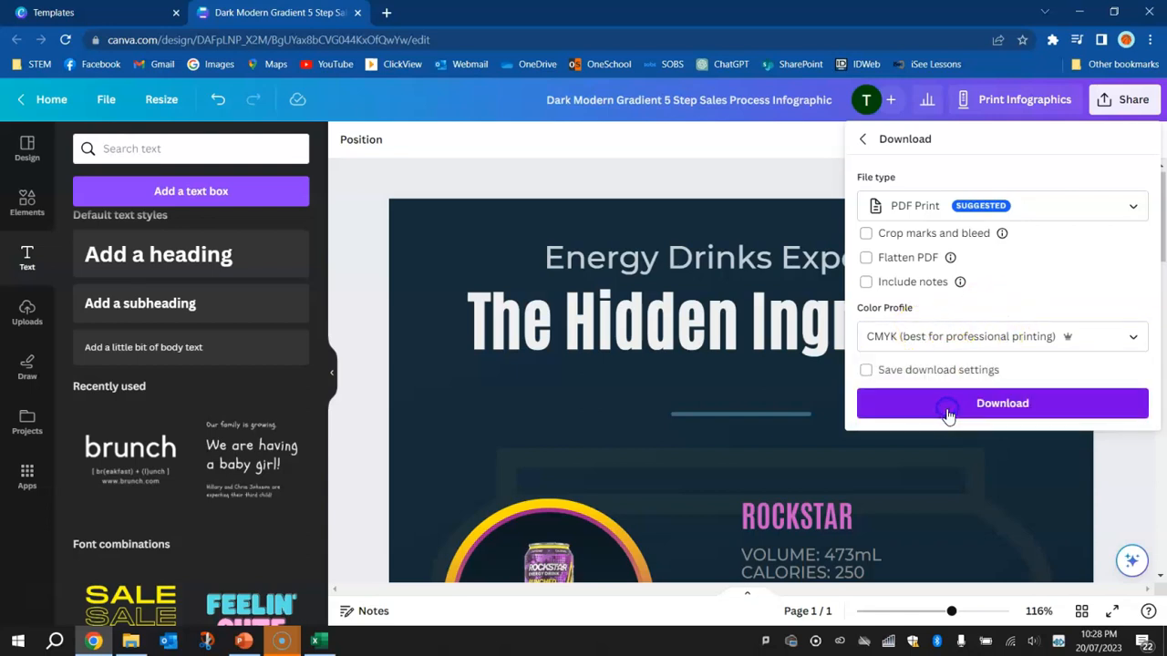
left_click(1016, 402)
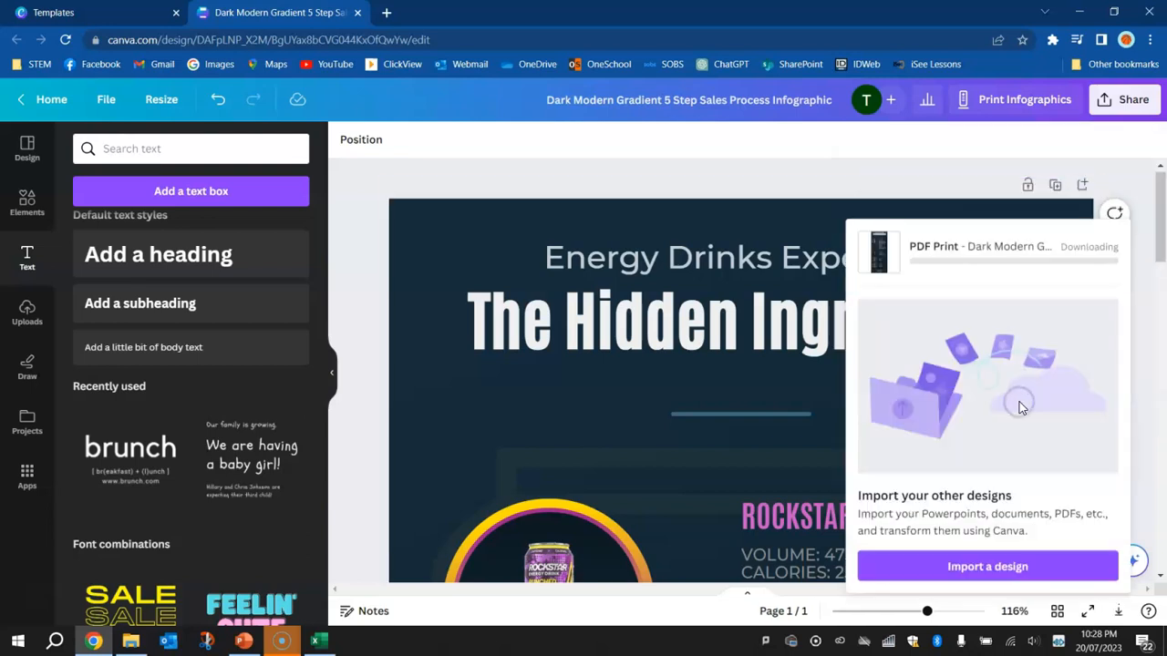